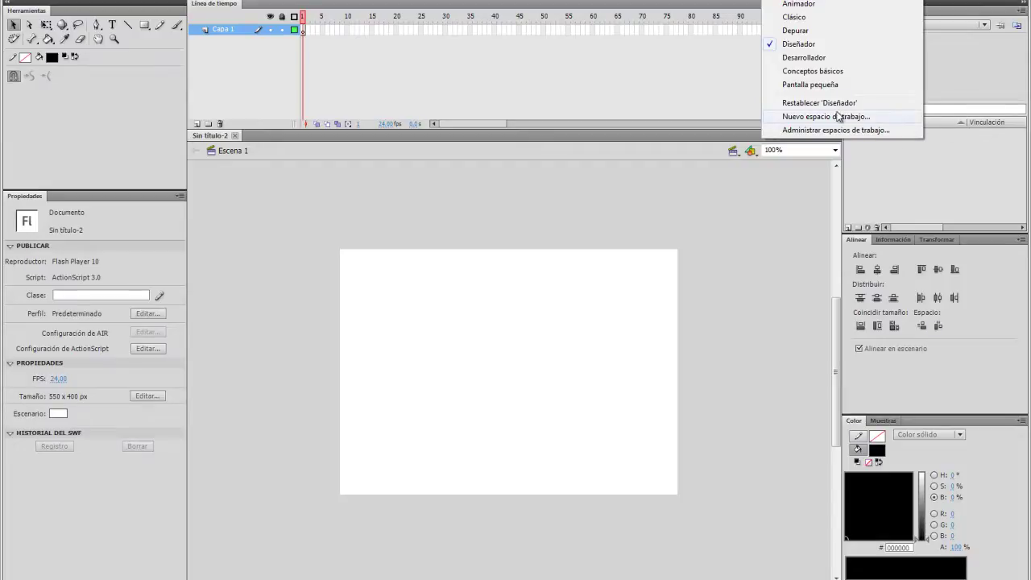
left_click(843, 118)
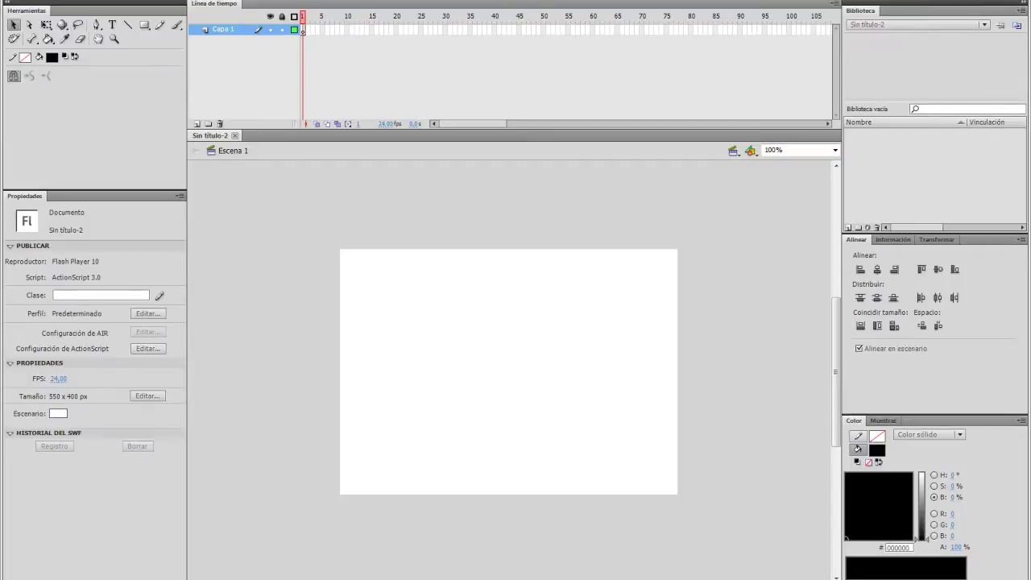
key("alt+v")
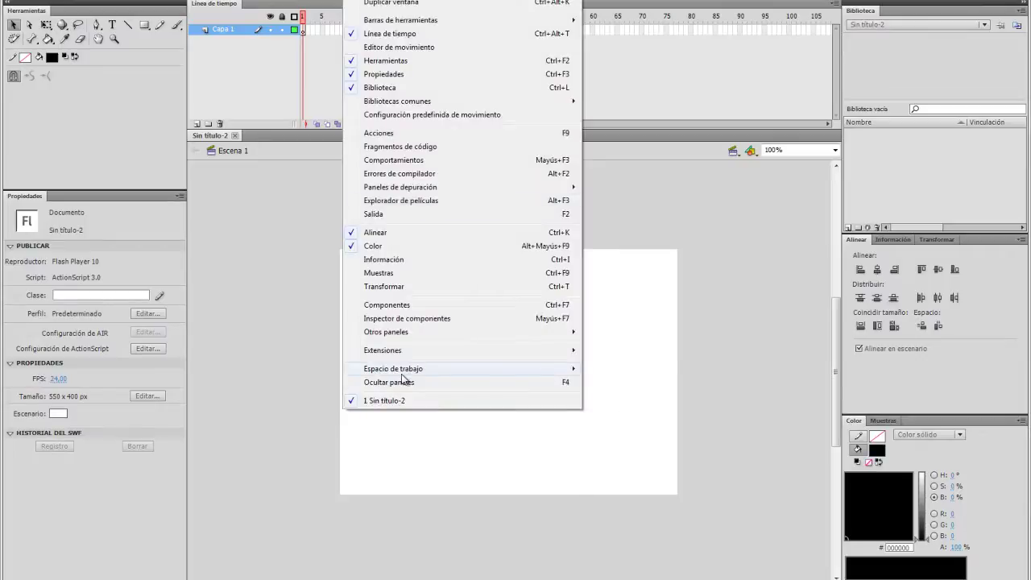
mouse_move(402, 375)
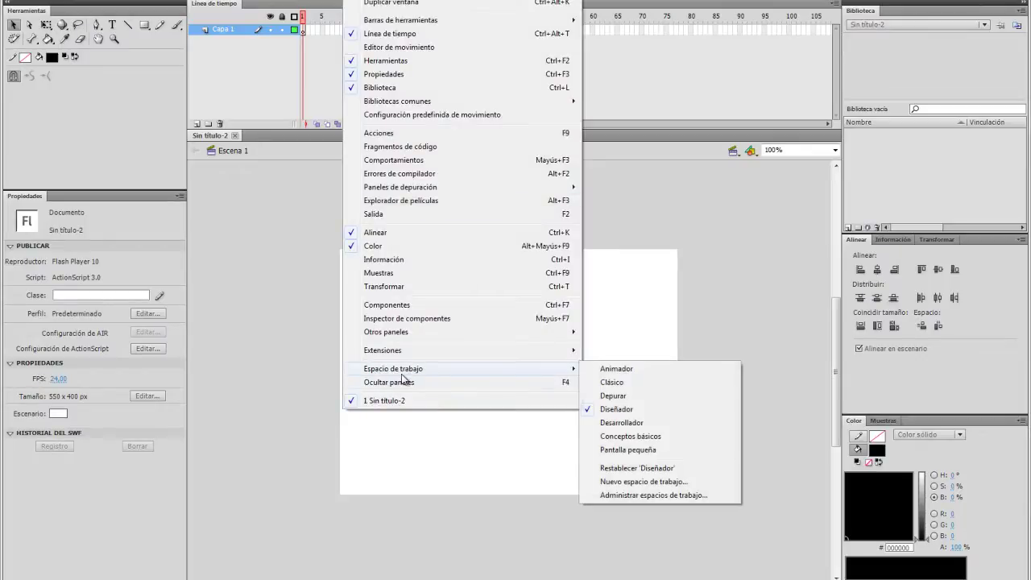
left_click(630, 272)
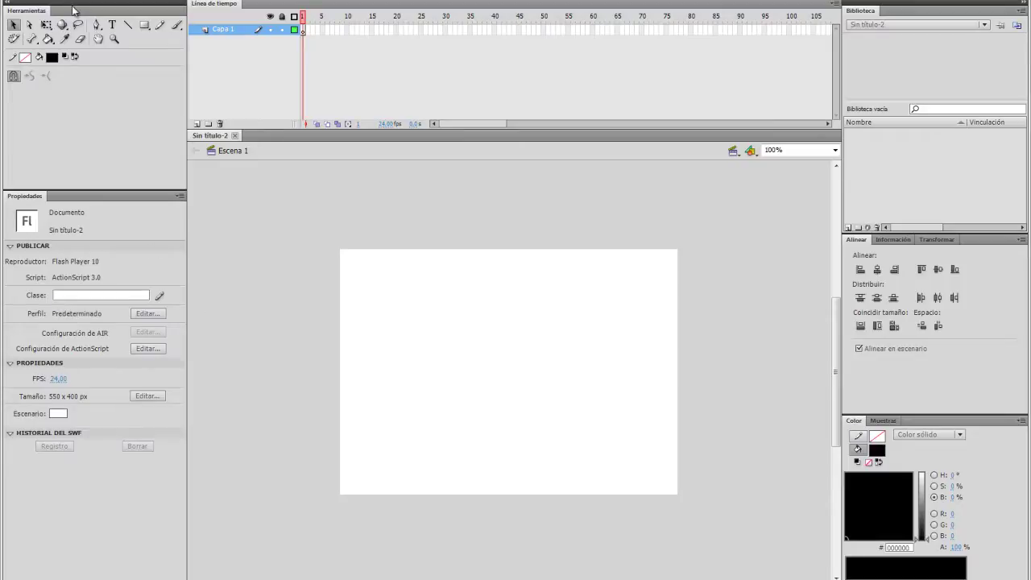
Step: Compare the properties of the Rectangle, Text and Line tools, and return to the Selection tool to show the document properties
left_click(144, 26)
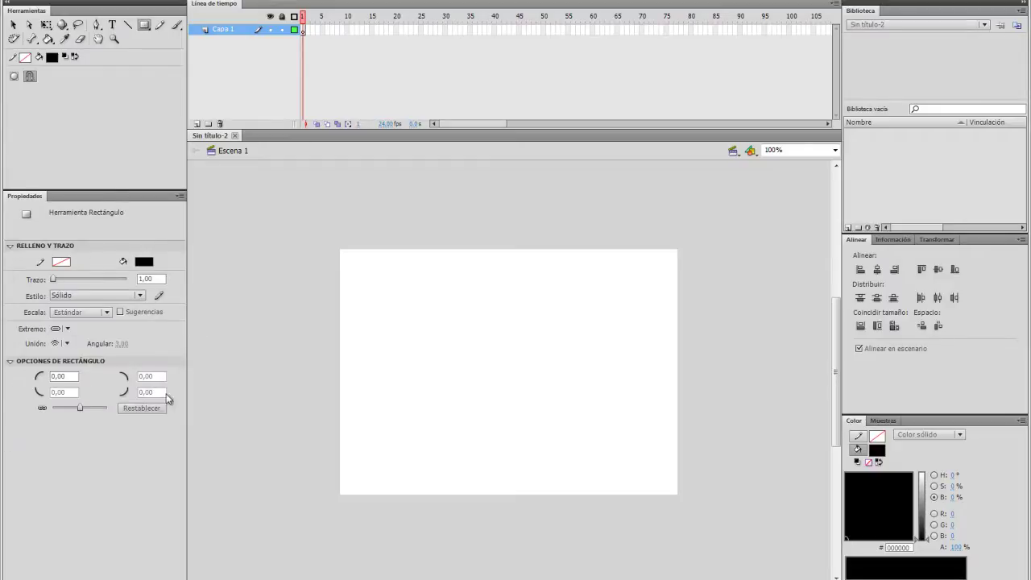
left_click(111, 24)
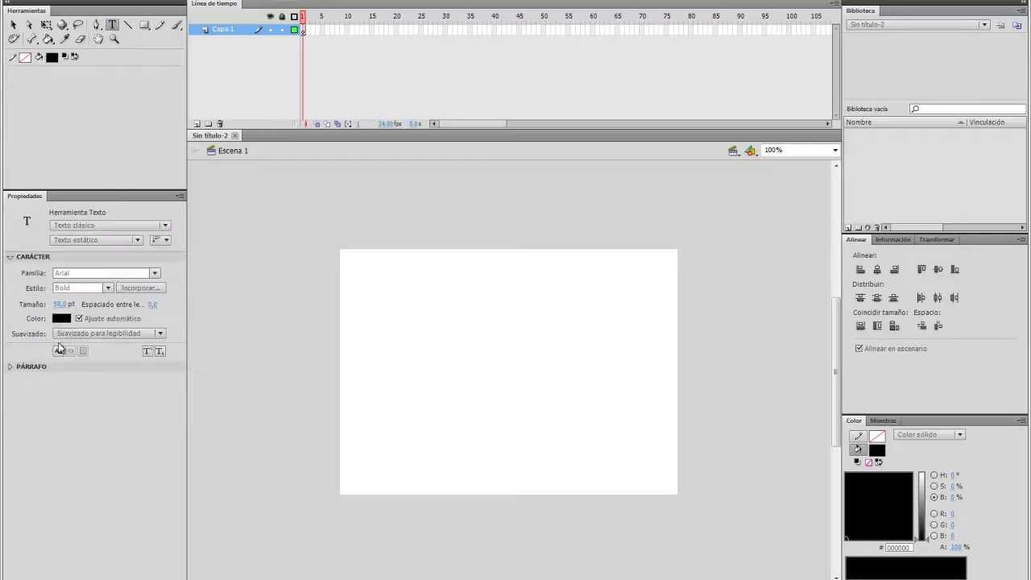
left_click(144, 26)
left_click(128, 26)
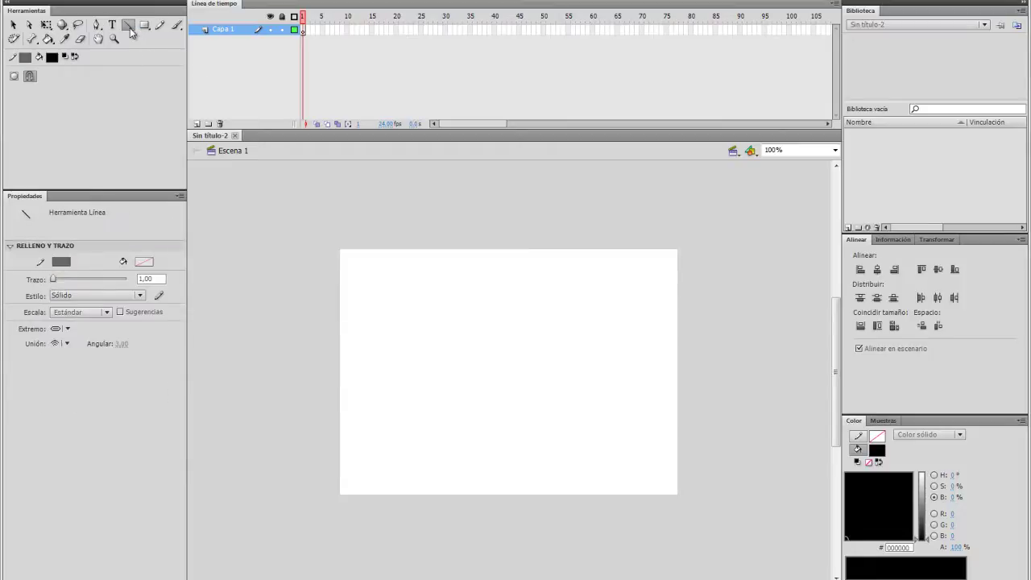
left_click(11, 25)
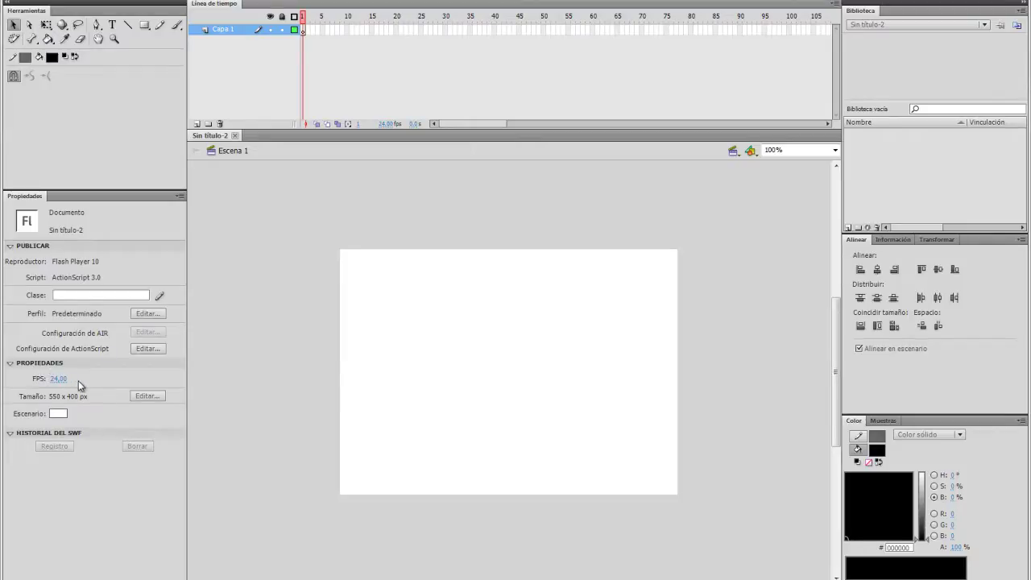
Step: Review the document's size, ruler unit and background settings without changing them, and check the lists of scenes and symbols
left_click(148, 396)
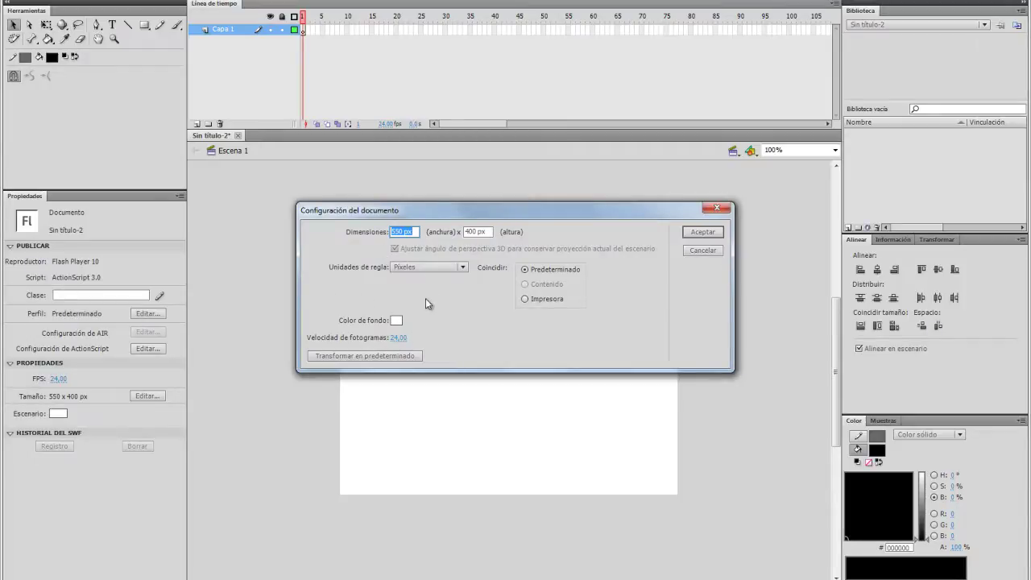
left_click(700, 250)
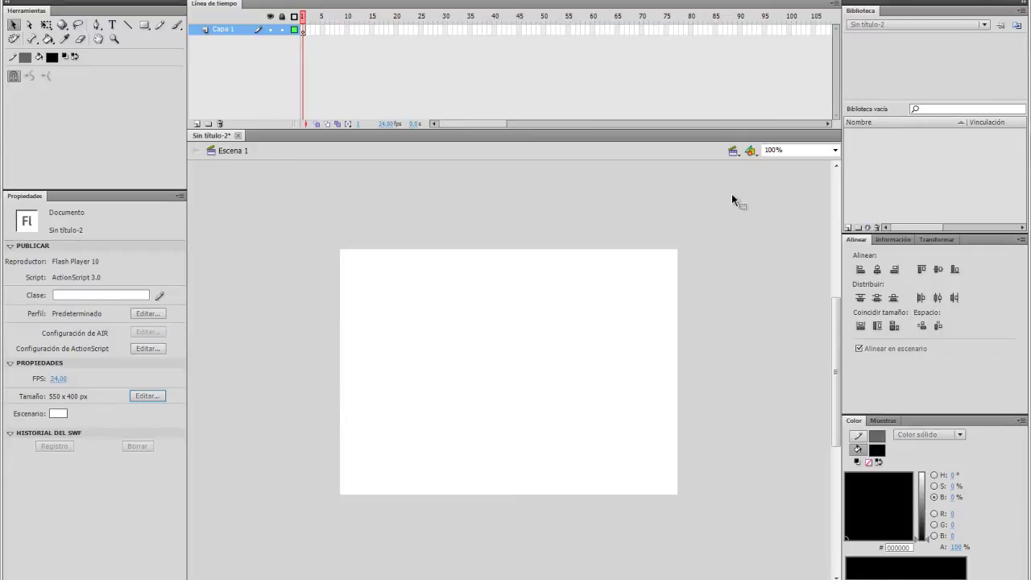
left_click(733, 150)
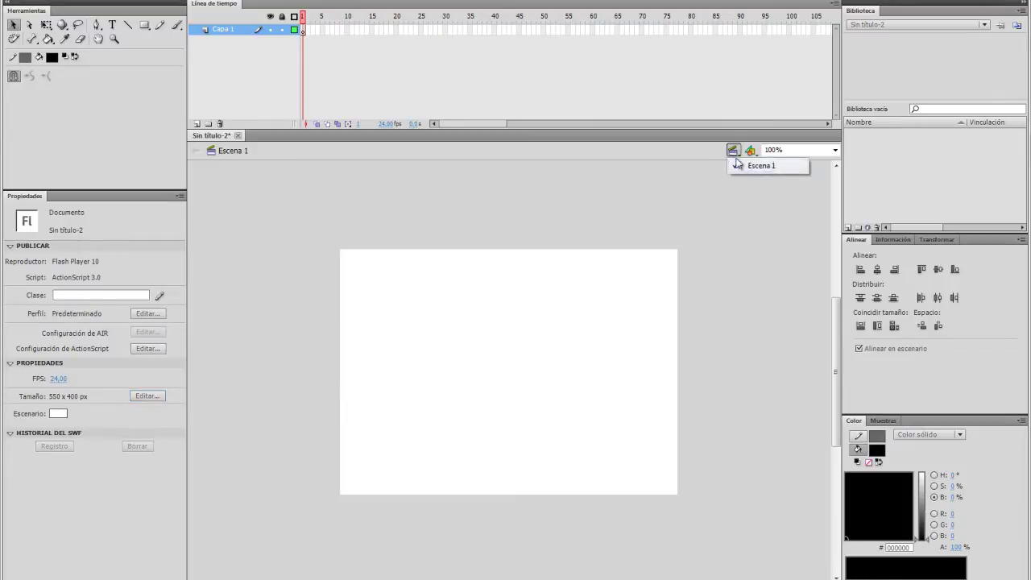
left_click(750, 150)
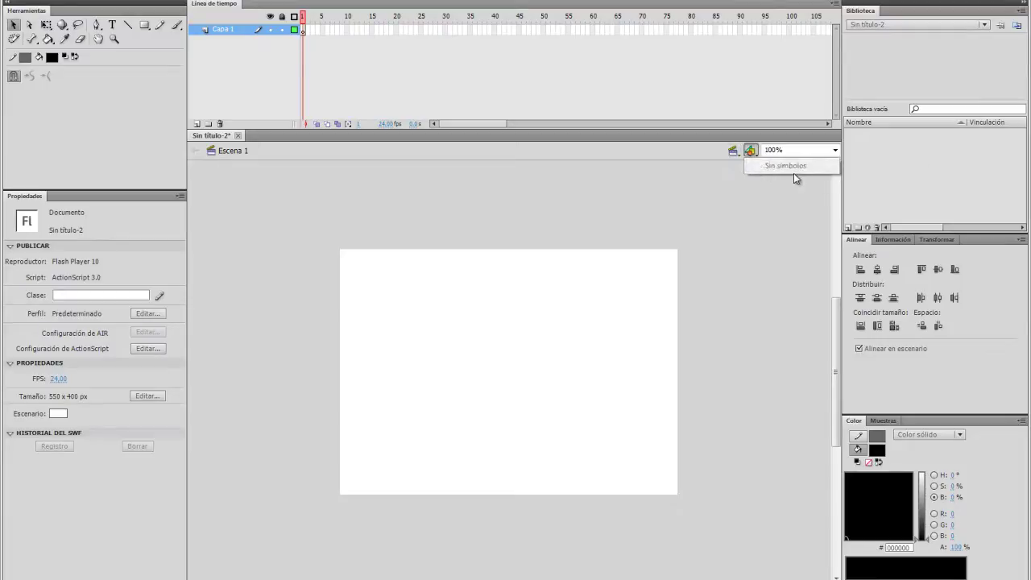
Step: View the stage at 25% and 50% magnification, and return it to 100%
left_click(835, 151)
left_click(801, 194)
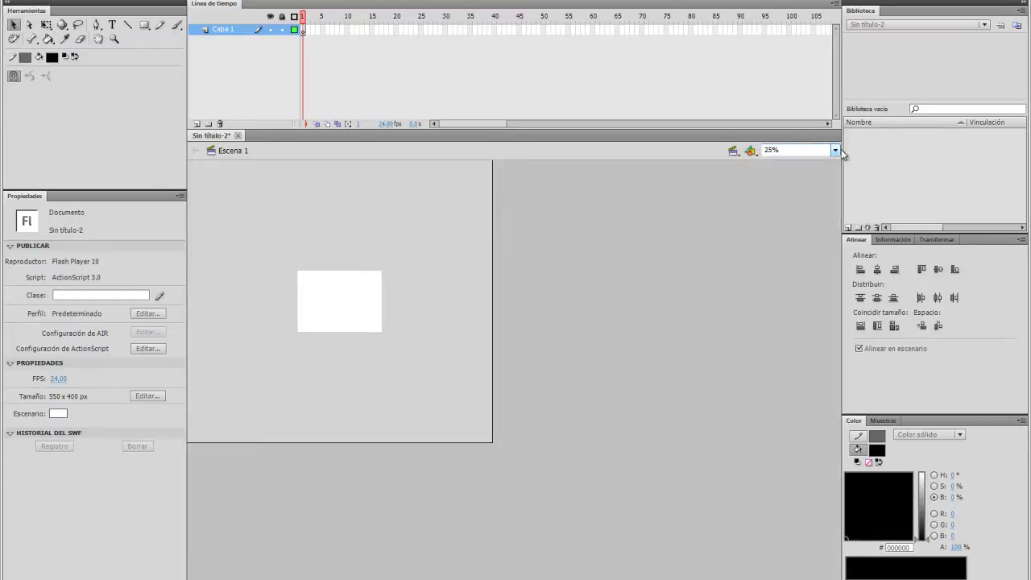
left_click(835, 151)
left_click(822, 194)
left_click(835, 151)
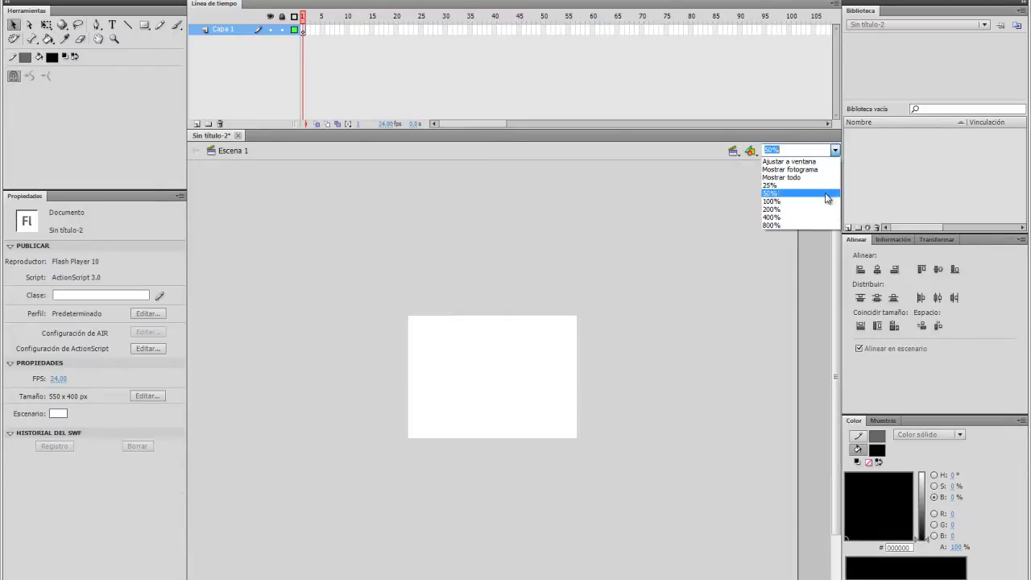
left_click(823, 201)
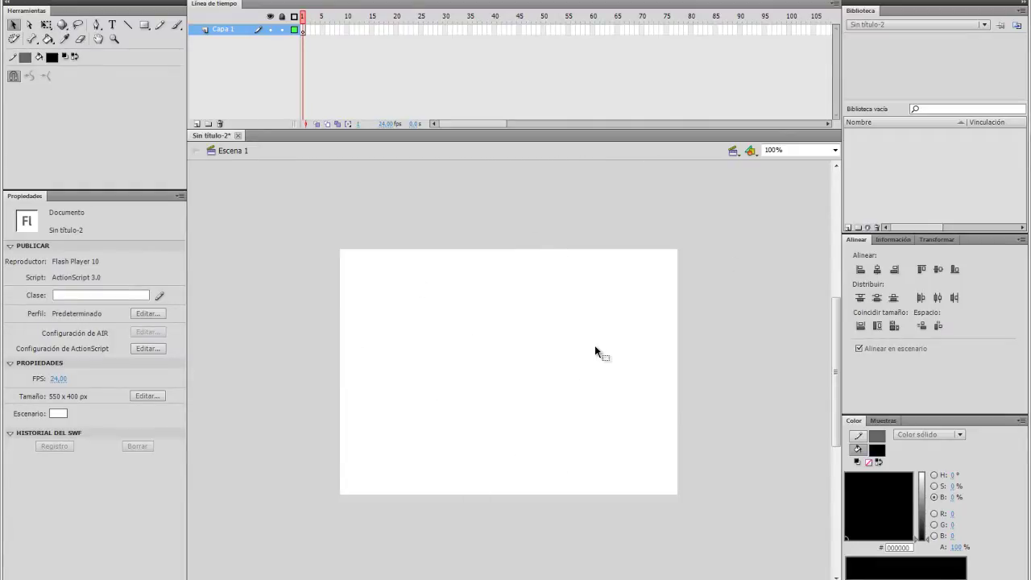
Step: Try the stage background in blue #0033FF and restore it to white
left_click(59, 416)
left_click(98, 485)
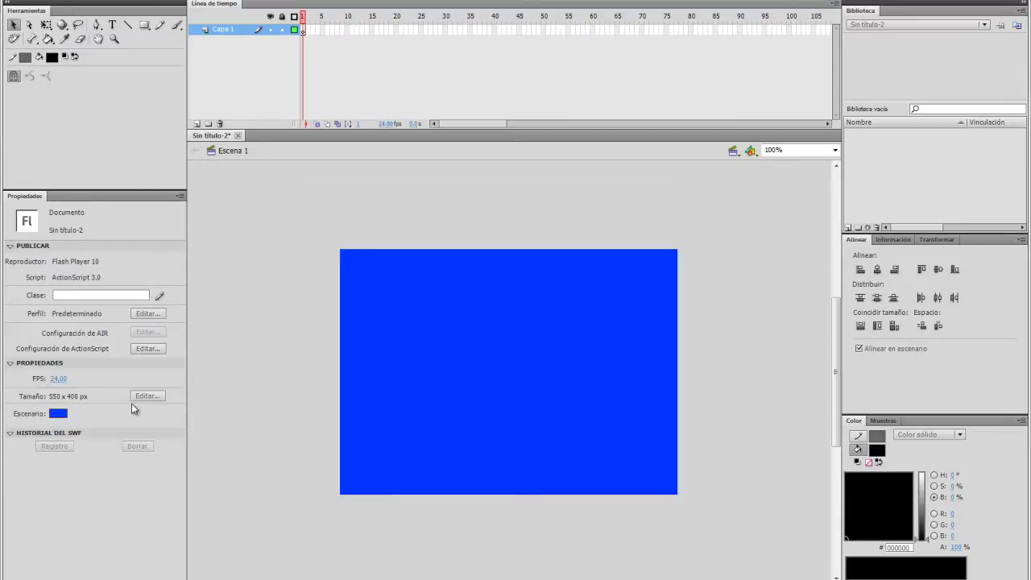
left_click(50, 417)
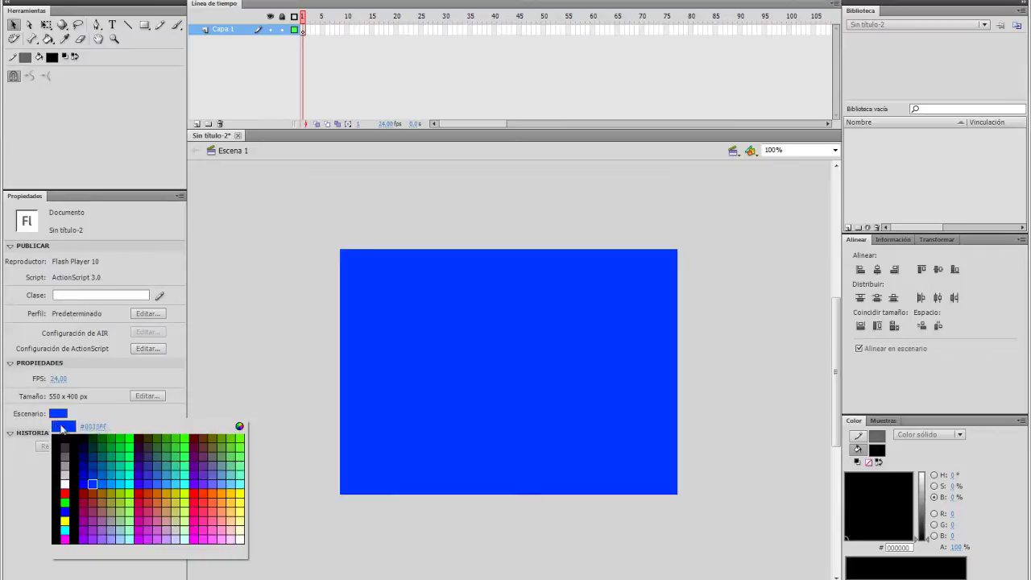
left_click(57, 488)
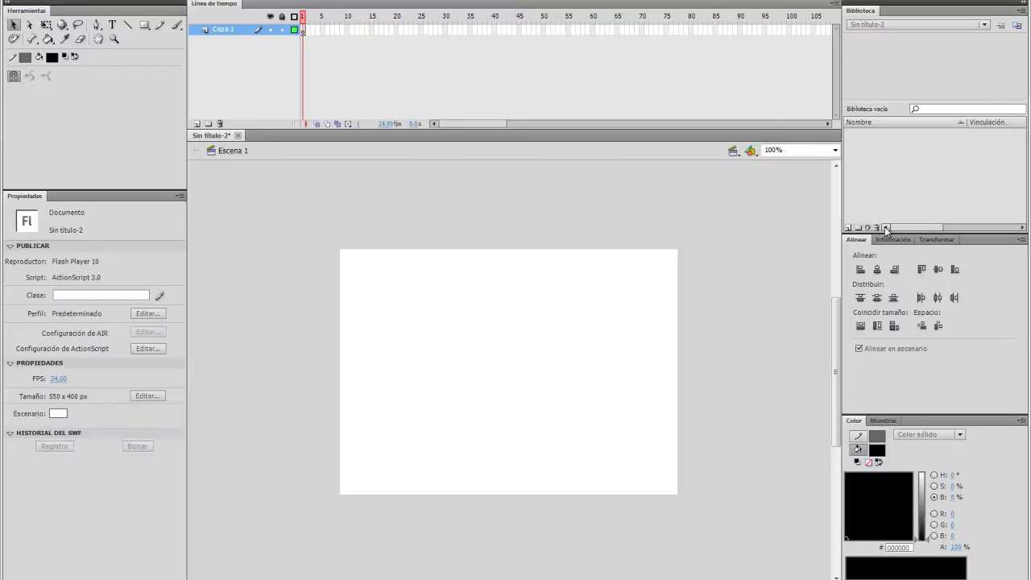
left_click(362, 0)
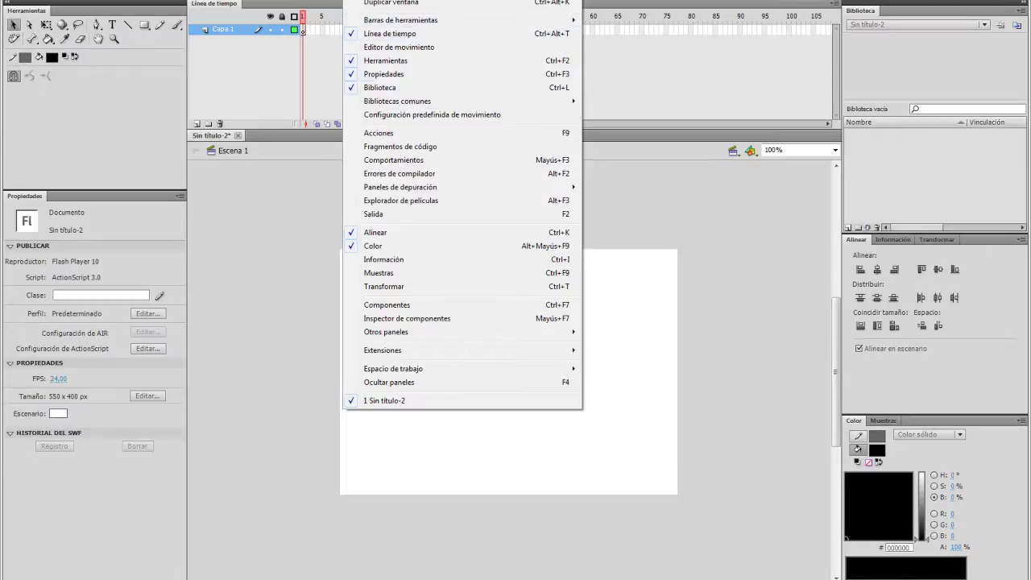
key("Escape")
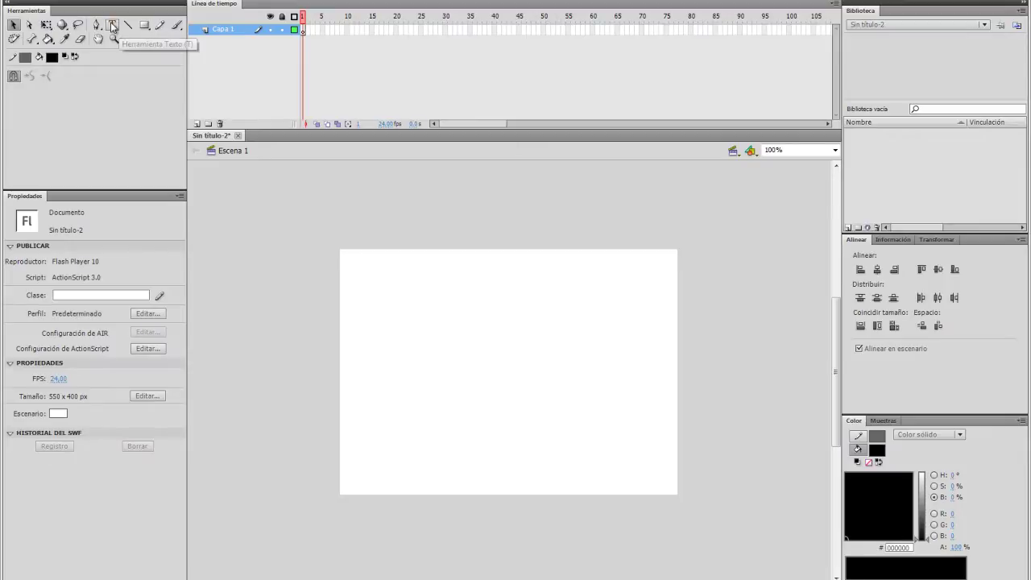
Step: Set up the Rectangle tool with a blue stroke and a green #99CC00 fill
left_click(144, 25)
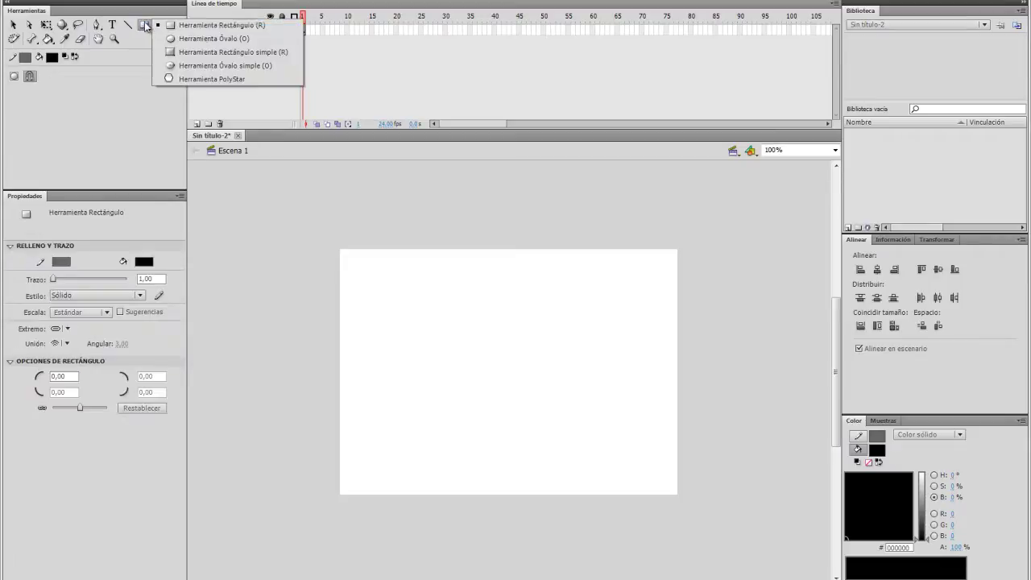
left_click(198, 28)
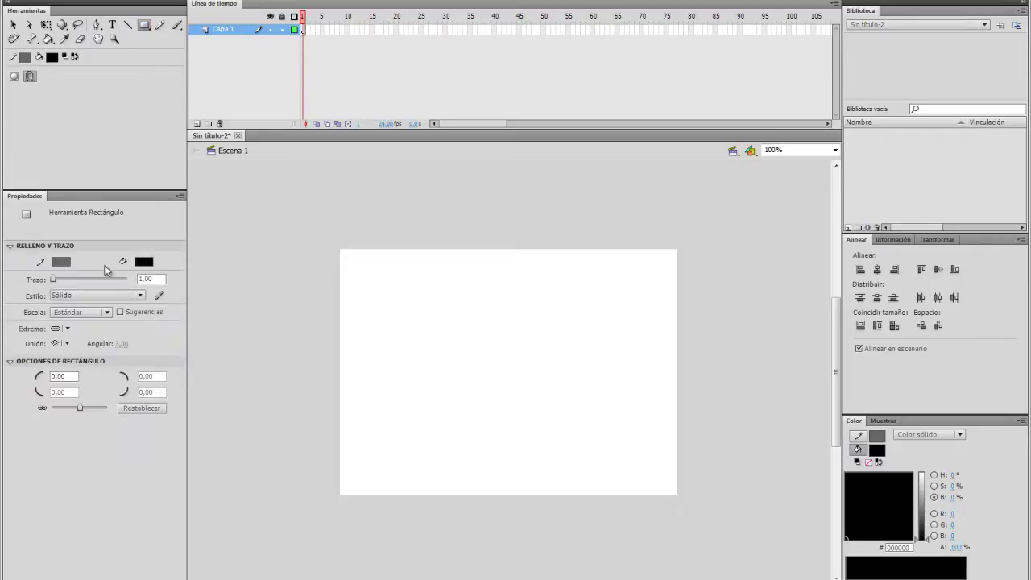
left_click(146, 25)
left_click(171, 24)
left_click(62, 264)
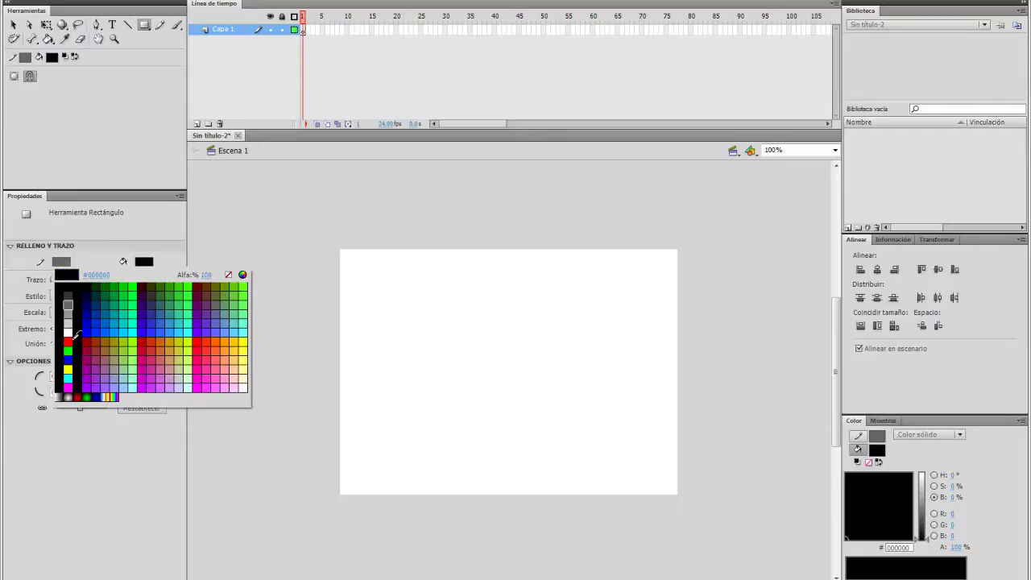
left_click(113, 327)
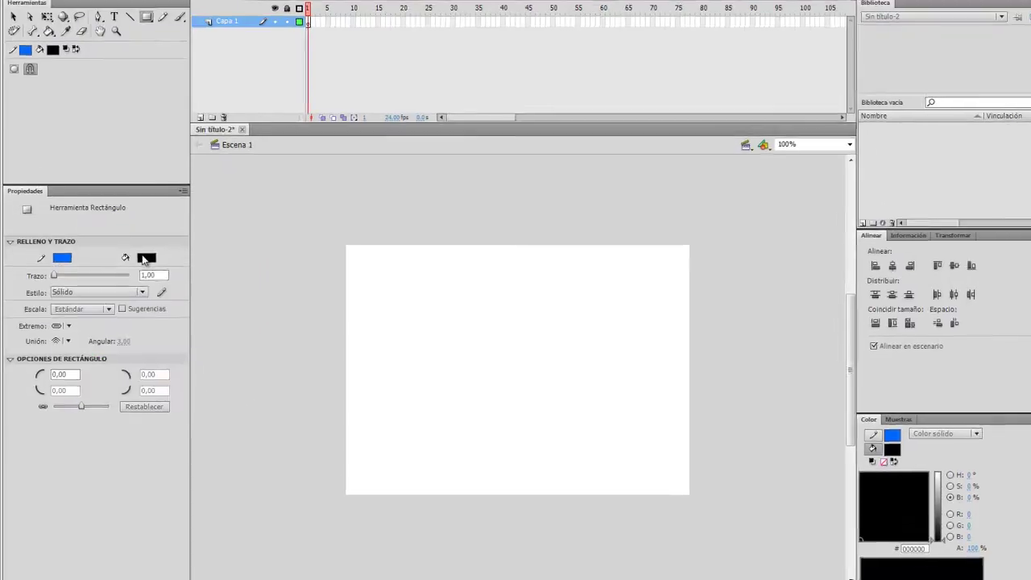
left_click(144, 260)
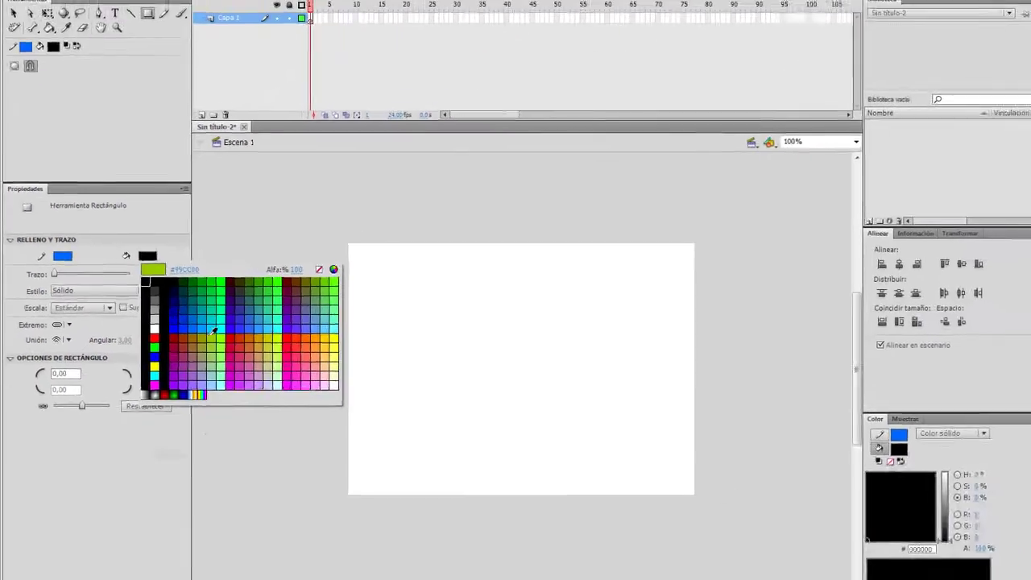
left_click(214, 329)
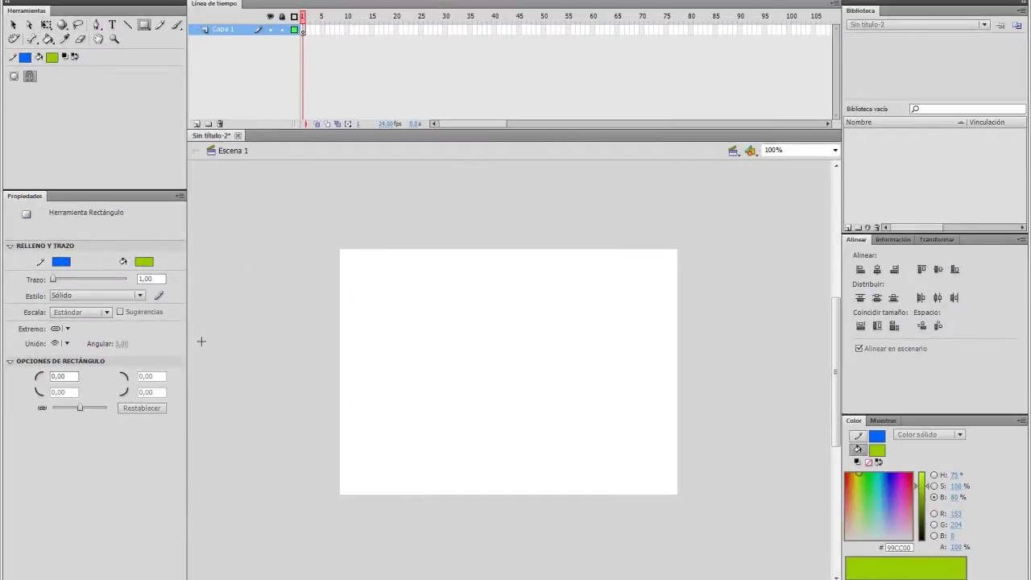
Step: Set the stroke thickness to 3 and draw a rectangle of about 223 x 154 px near the middle of the stage
left_click(151, 279)
type("3")
left_click_drag(445, 309, 582, 403)
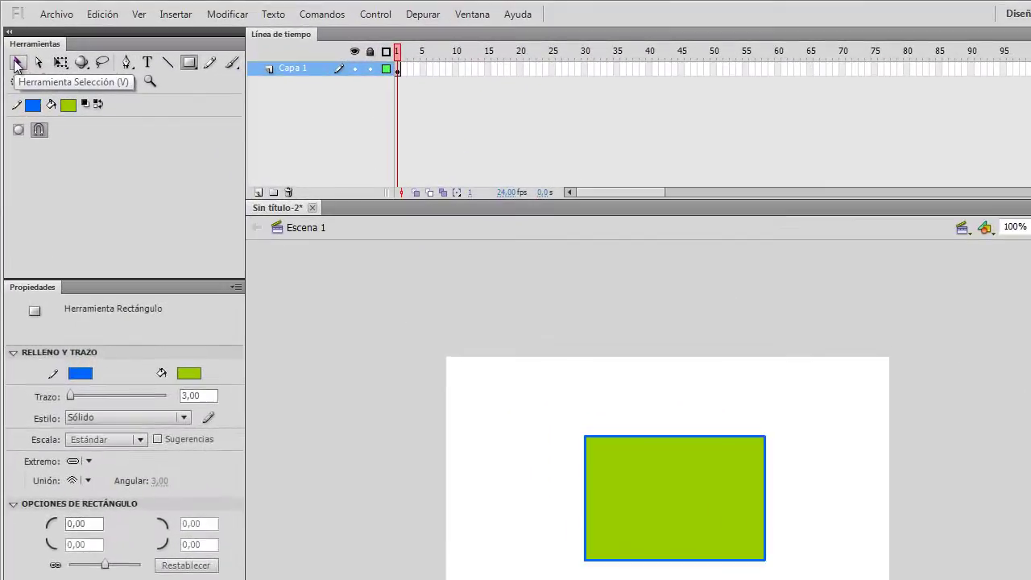
Step: Marquee-select the whole rectangle, fill and outline together, with the Selection tool and clear the selection
left_click(17, 63)
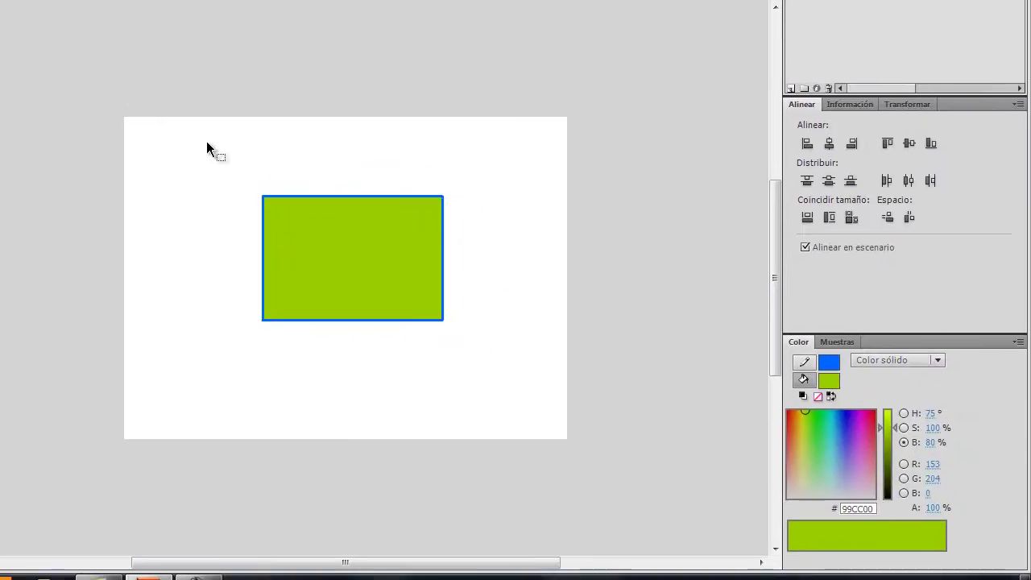
left_click_drag(506, 375, 785, 579)
left_click_drag(463, 358, 483, 356)
left_click(421, 140)
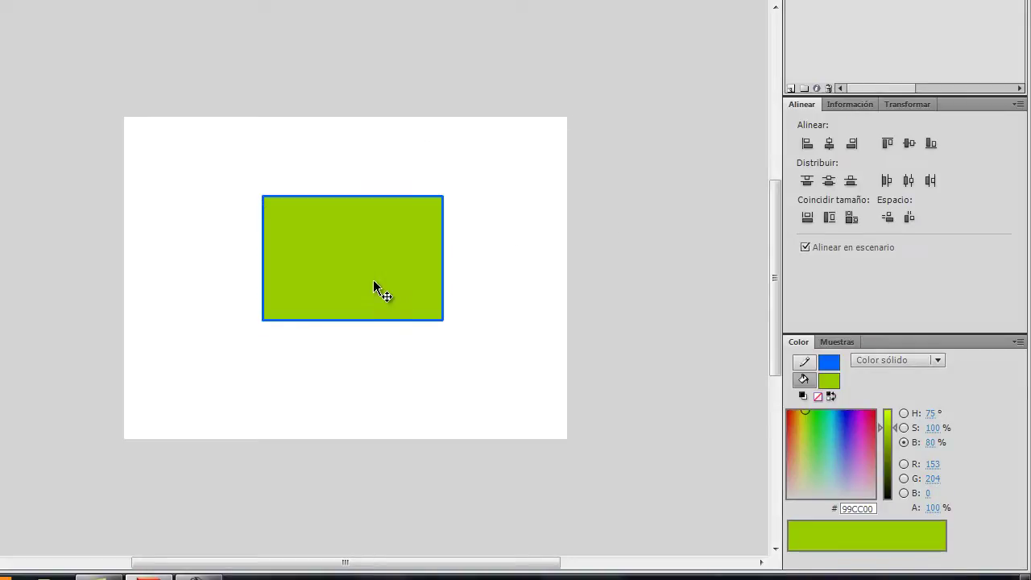
left_click_drag(230, 164, 509, 380)
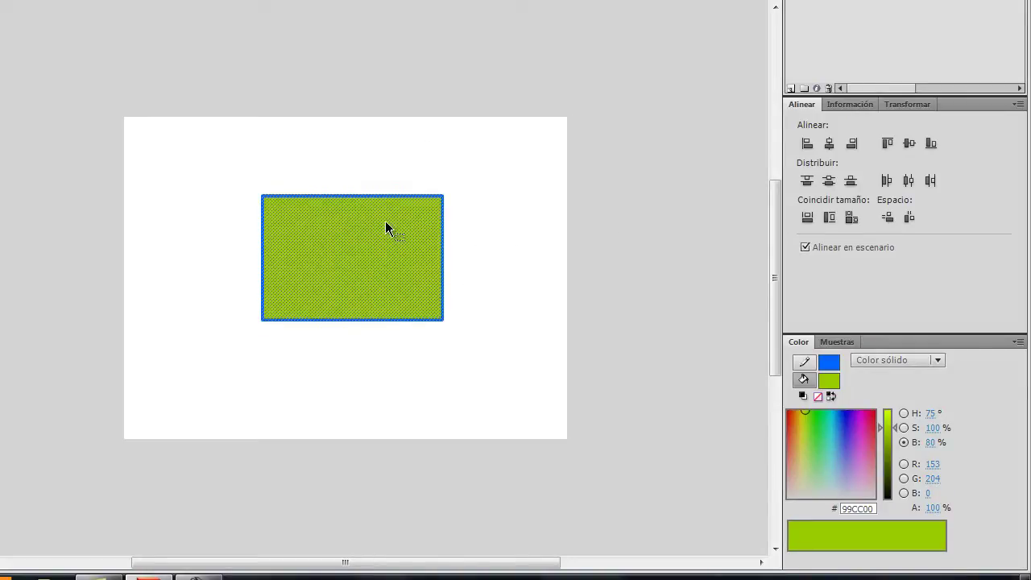
left_click(524, 229)
Step: Select only the rectangle's green fill, and in its place only the upper blue edge of the outline
left_click(340, 266)
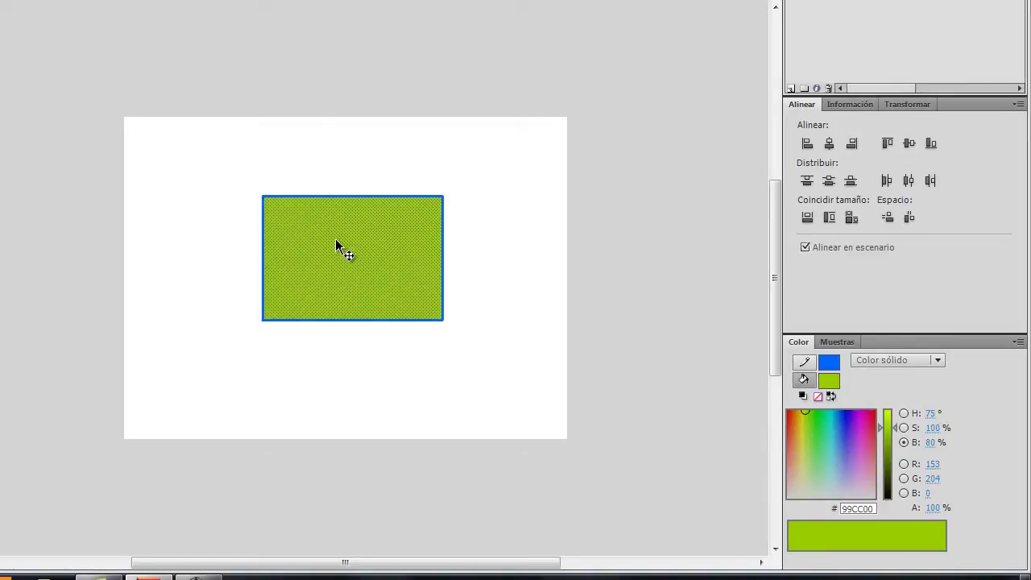
left_click(334, 198)
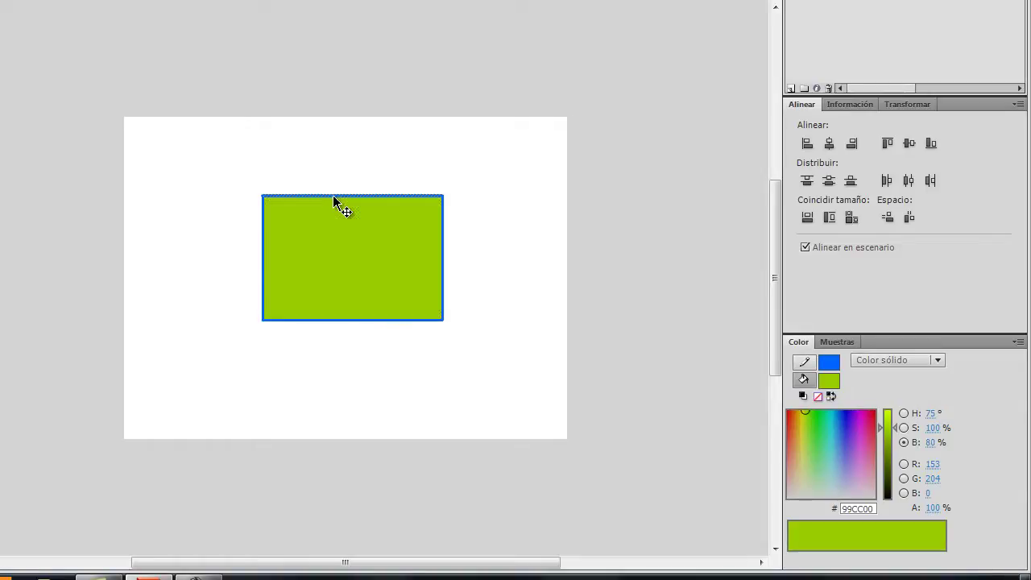
key("z")
left_click_drag(204, 163, 475, 366)
key("v")
left_click(259, 100)
left_click(259, 91)
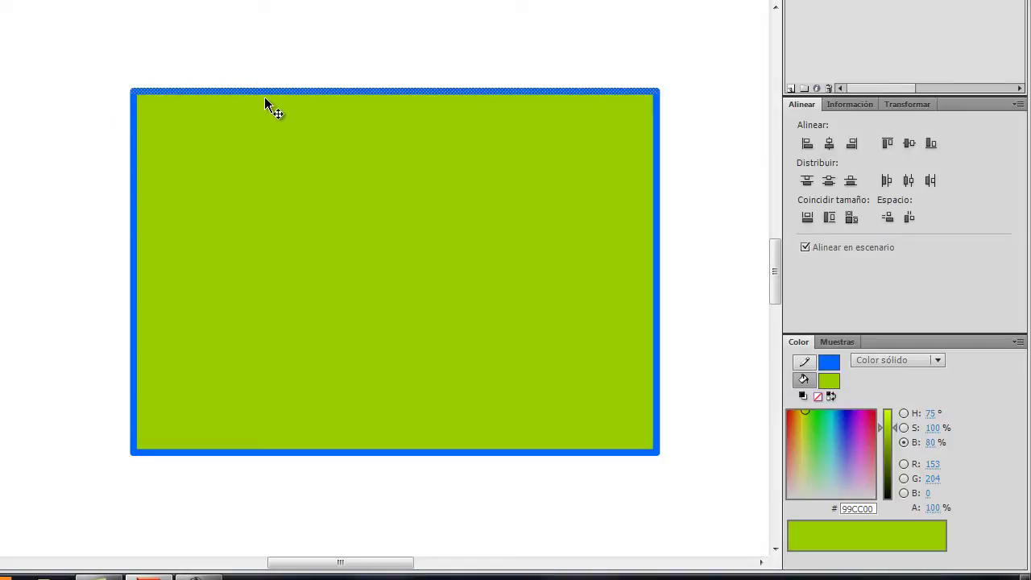
Step: Select the rectangle's fill together with its outline, switch to selecting the four outline edges alone, and deselect everything
double_click(380, 266)
left_click(432, 44)
double_click(465, 91)
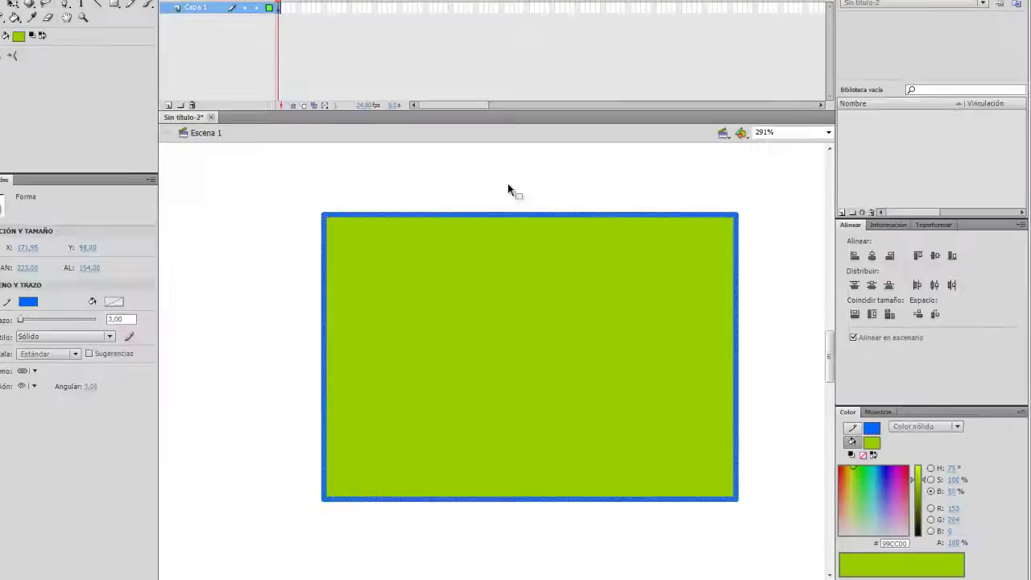
left_click(387, 77)
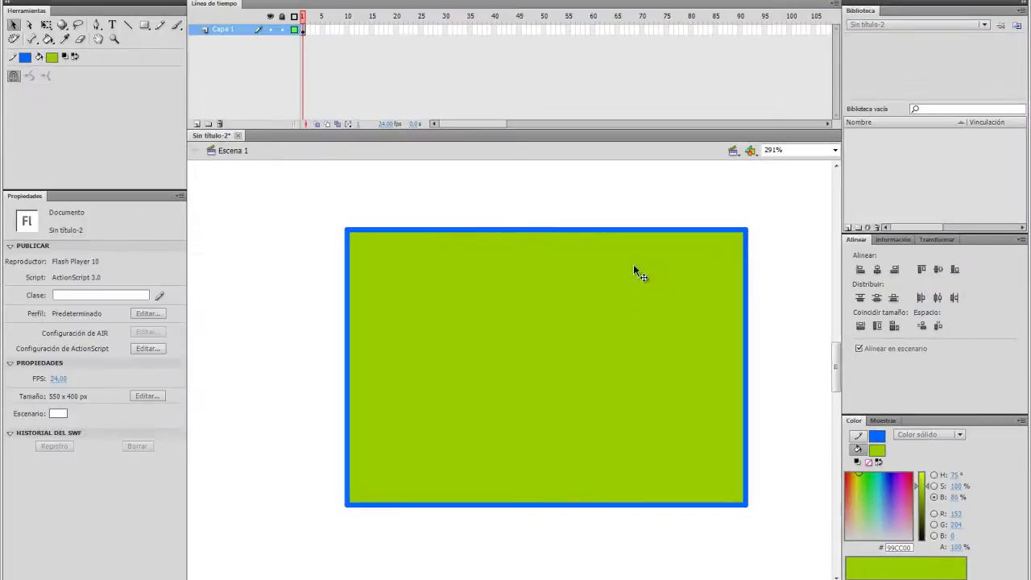
Step: Select the whole rectangle with its outline, move it up and to the left to about X 161, Y 80, and deselect it
left_click_drag(256, 197, 797, 554)
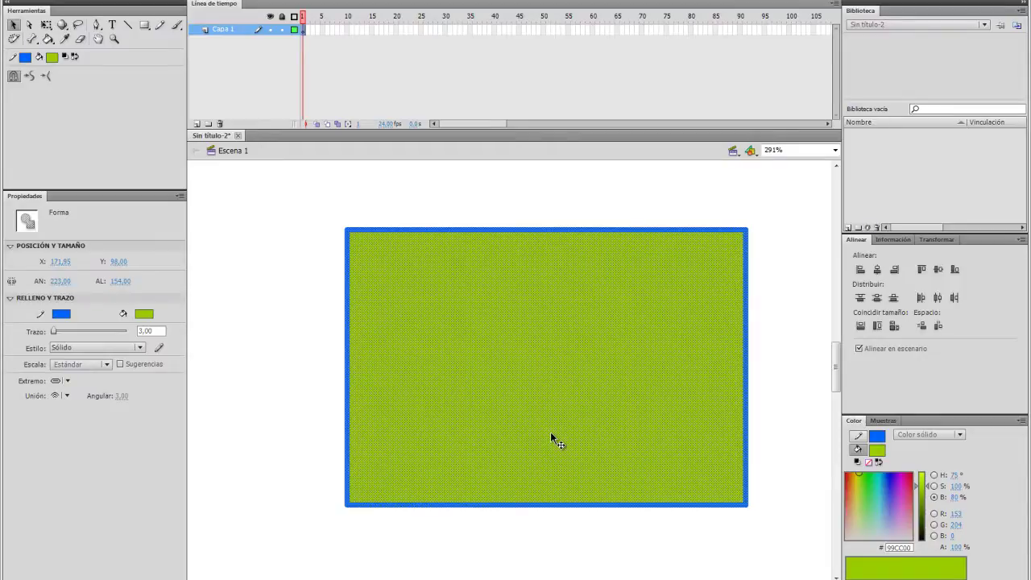
left_click_drag(616, 345, 570, 315)
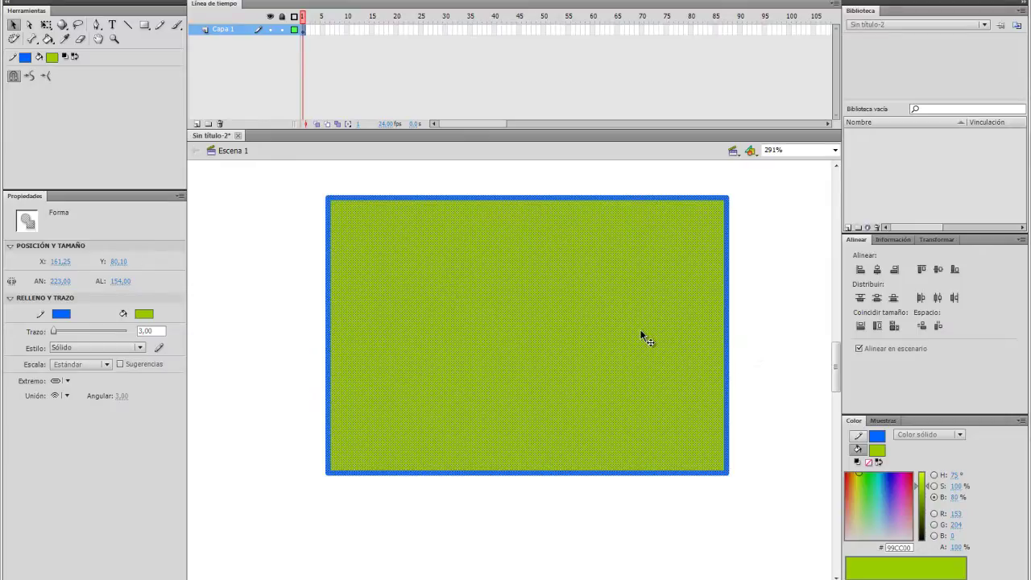
left_click(777, 292)
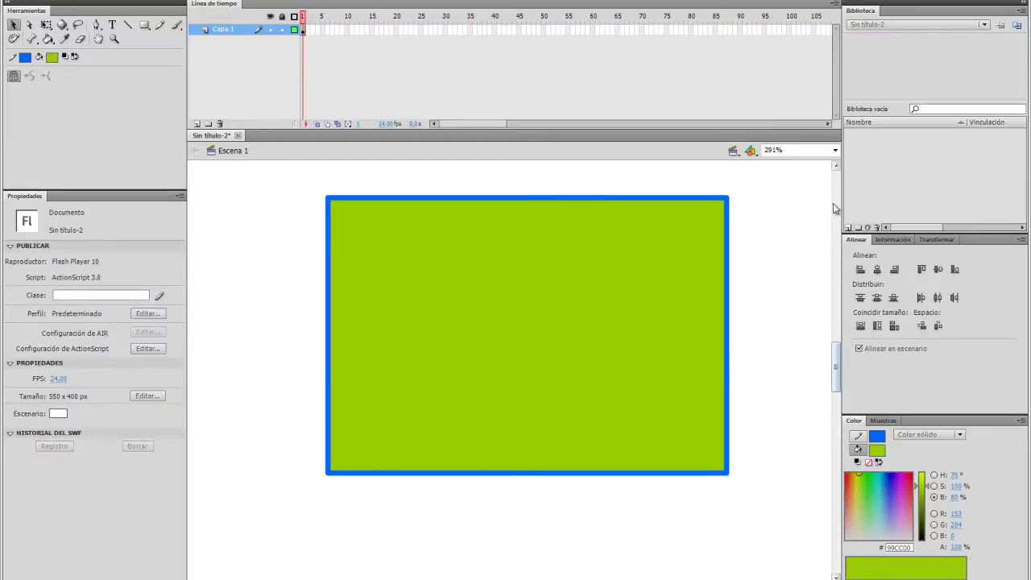
Step: At 100% view, bow the rectangle's lower edge downward into a curve with the Selection tool
left_click(838, 147)
left_click(795, 200)
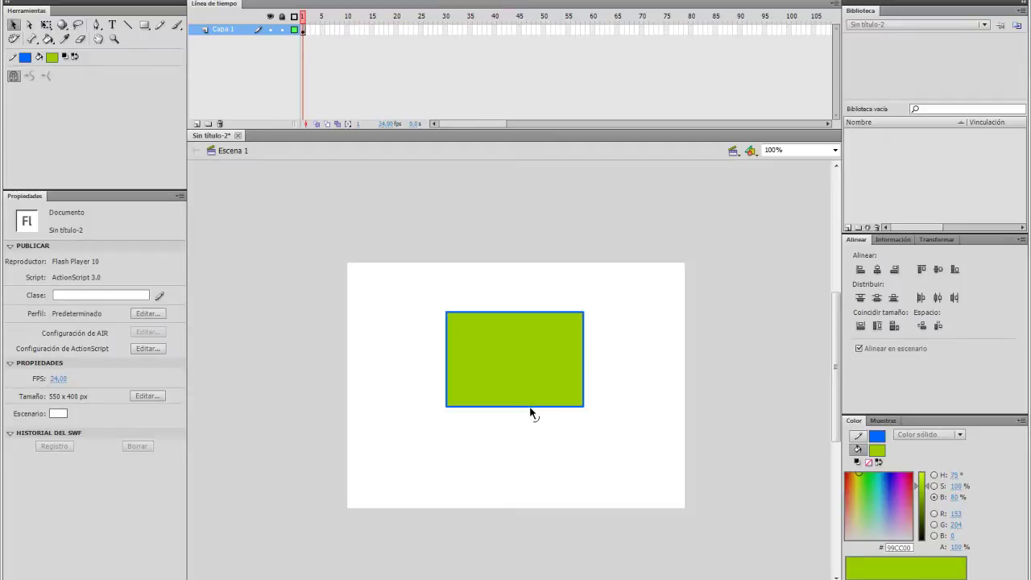
left_click_drag(531, 413, 540, 441)
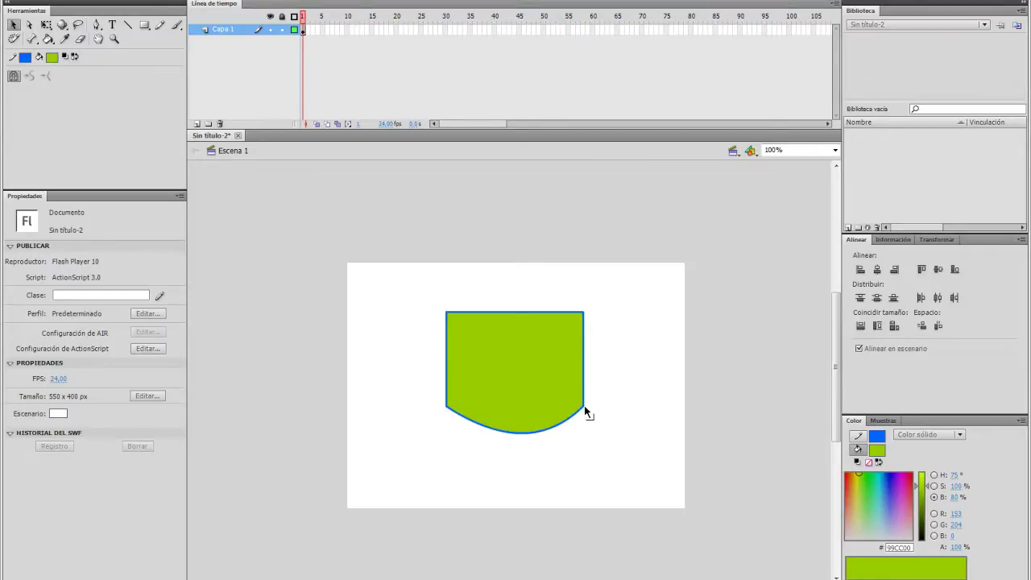
Step: Pull the shape's lower-right corner outward and bend the right side inward at a new corner, forming a curved tail
left_click_drag(583, 405, 647, 394)
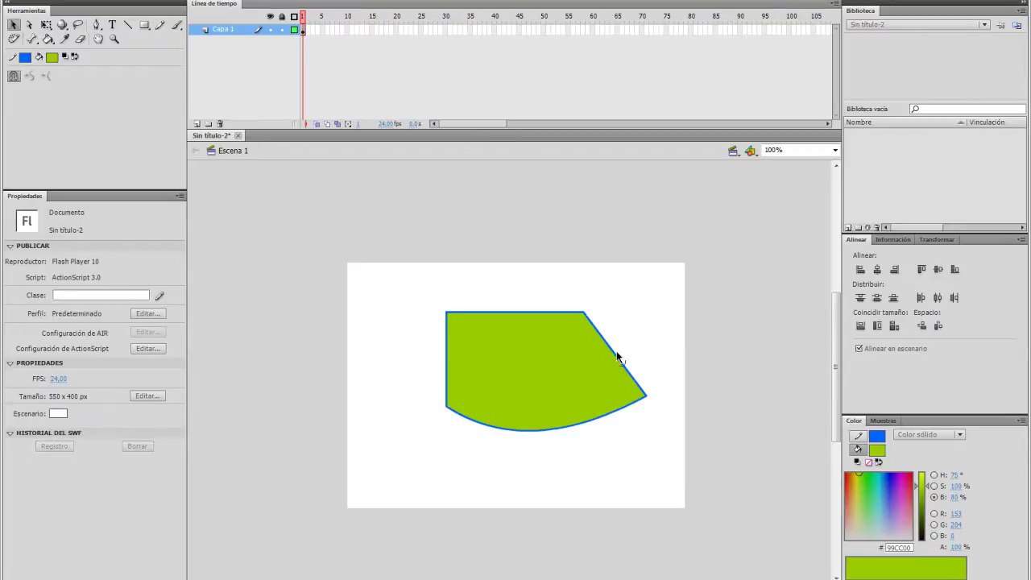
left_click_drag(590, 362, 610, 395)
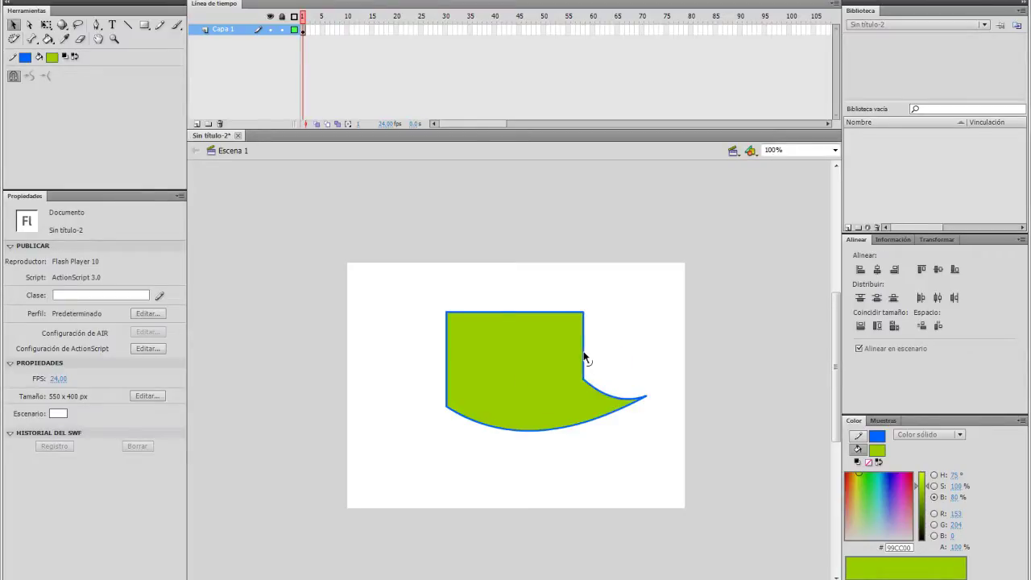
left_click_drag(579, 350, 583, 372)
left_click(646, 320)
Step: Move the whole shape toward the stage's upper-left corner and place a duplicate at about X 224, Y 206
double_click(491, 332)
left_click_drag(543, 395, 562, 465)
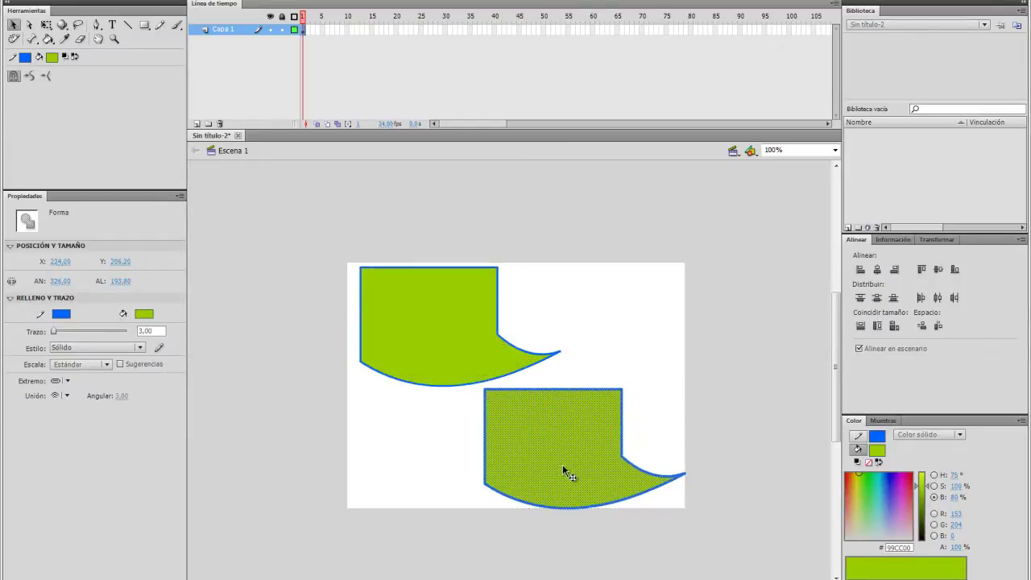
left_click(730, 436)
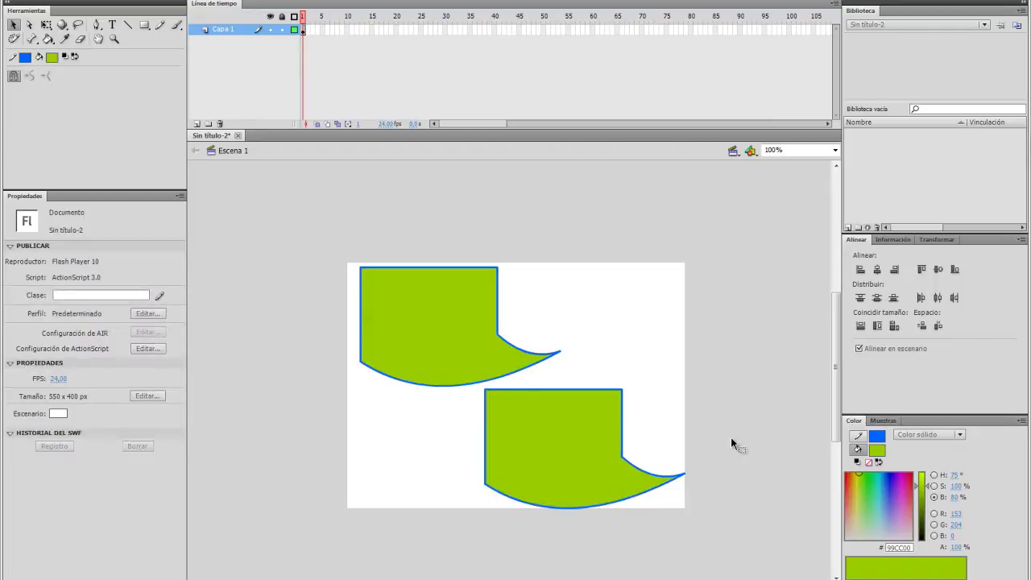
Step: Lay the lower copy over the upper shape, deselect it, and pull it away to about X 257, Y 174 to cut out the overlap
left_click(619, 478)
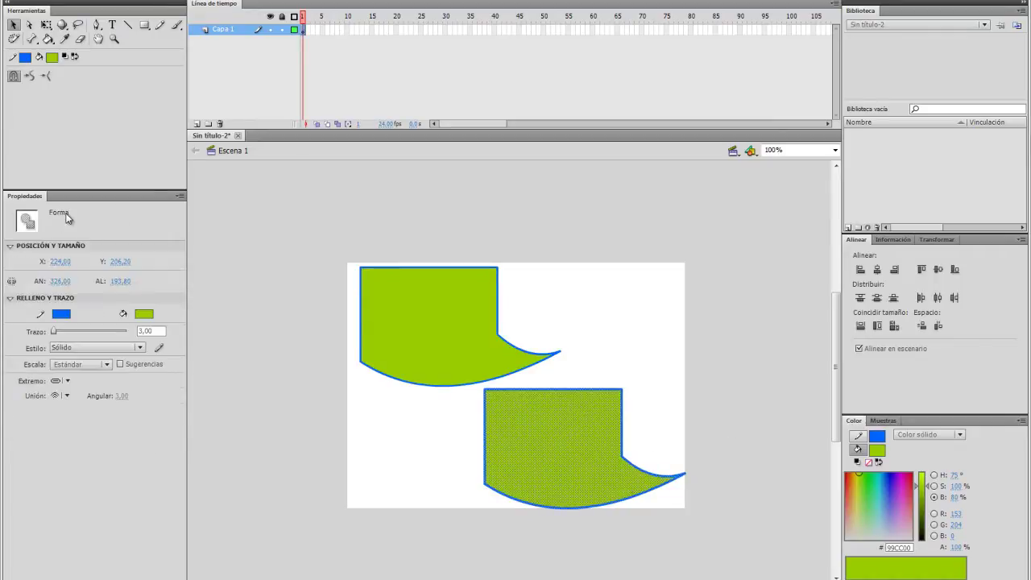
left_click_drag(568, 430, 510, 343)
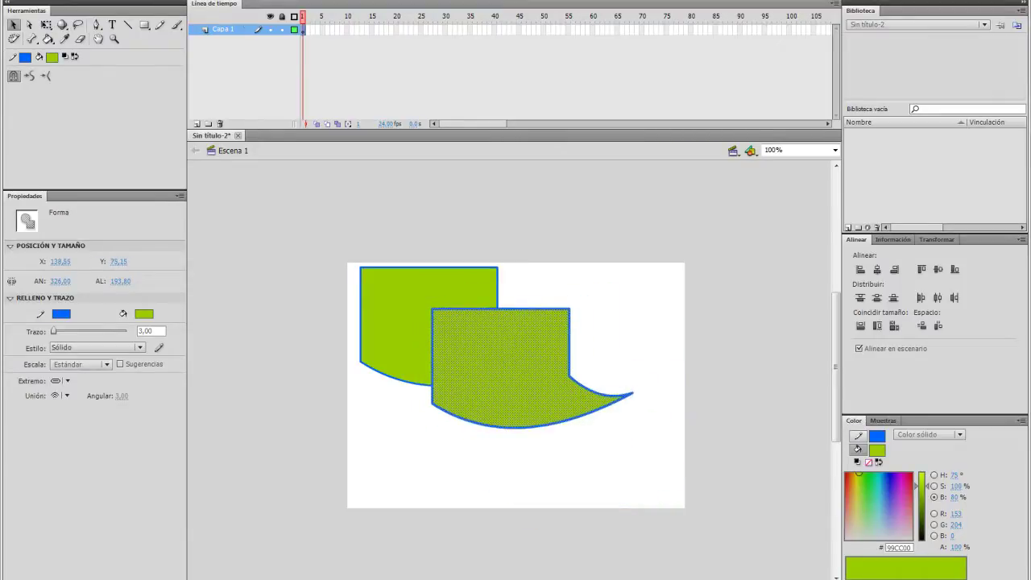
left_click(594, 309)
left_click(490, 354)
left_click_drag(467, 348, 539, 410)
Step: Delete the blue outlines of both shapes, keeping only their green fills
left_click(553, 362)
left_click(551, 370)
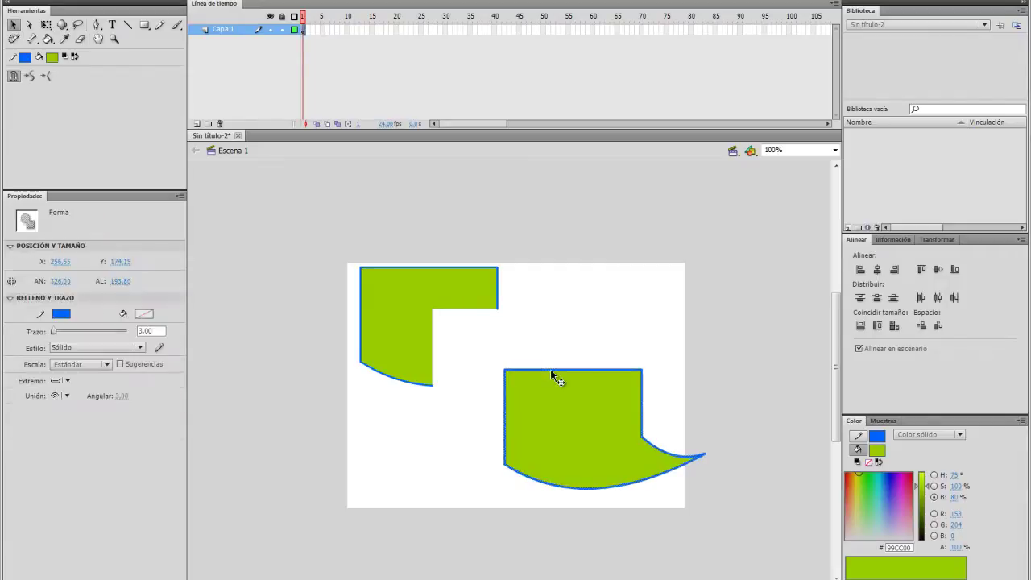
key("Delete")
left_click(497, 295)
key("Delete")
Step: Move the copy's green fill so it overlaps the other fill, and deselect it to merge the two
mouse_move(553, 390)
left_mouse_down()
mouse_move(469, 364)
mouse_move(525, 369)
left_mouse_up()
left_click(588, 357)
Step: Delete the merged green shape, undo the deletion, and clear the selection
left_click(501, 349)
key("Delete")
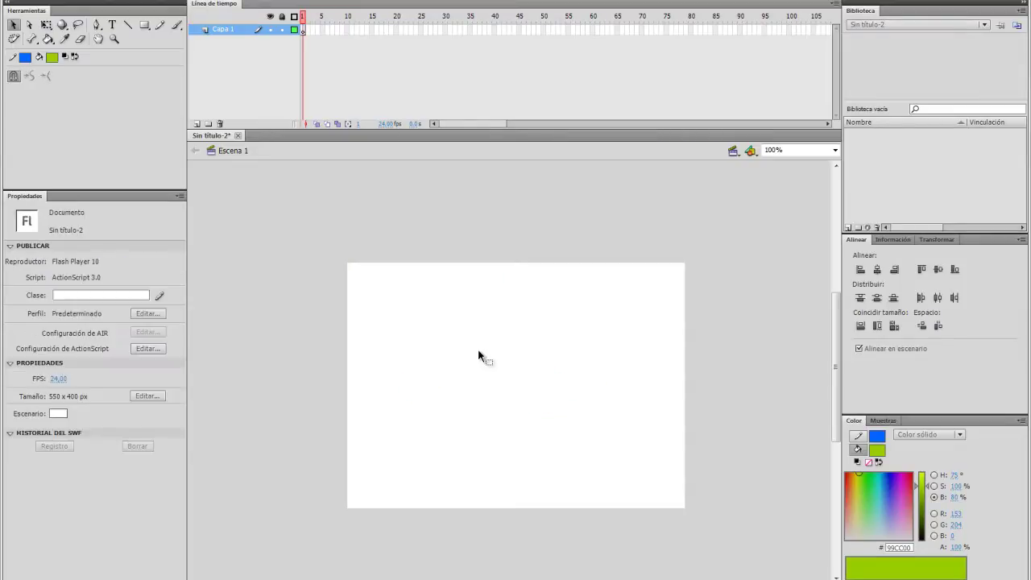
key("ctrl+z")
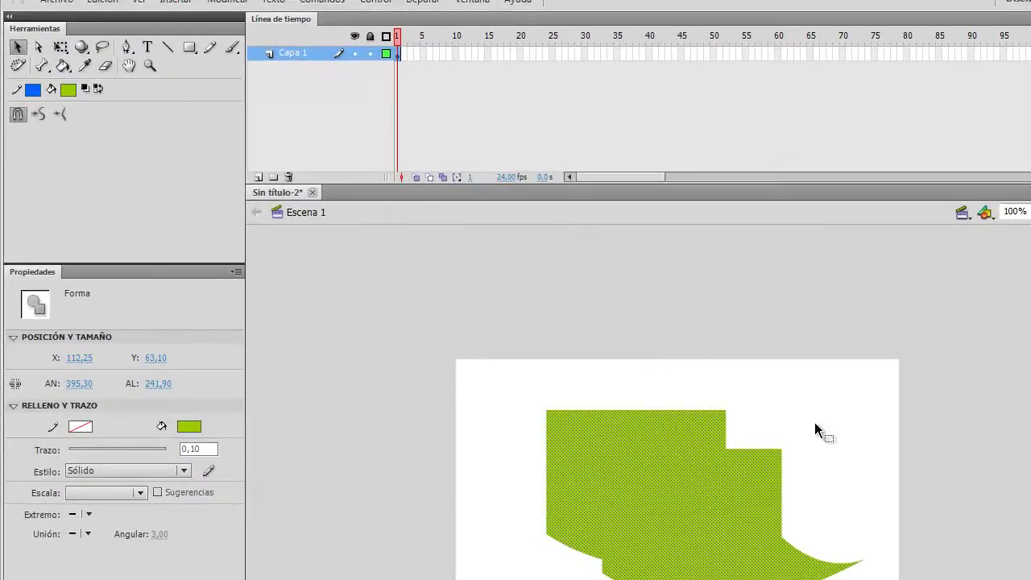
left_click(815, 422)
Step: Select the merged green fill as one single shape and deselect it again
left_click(720, 545)
left_click(757, 374)
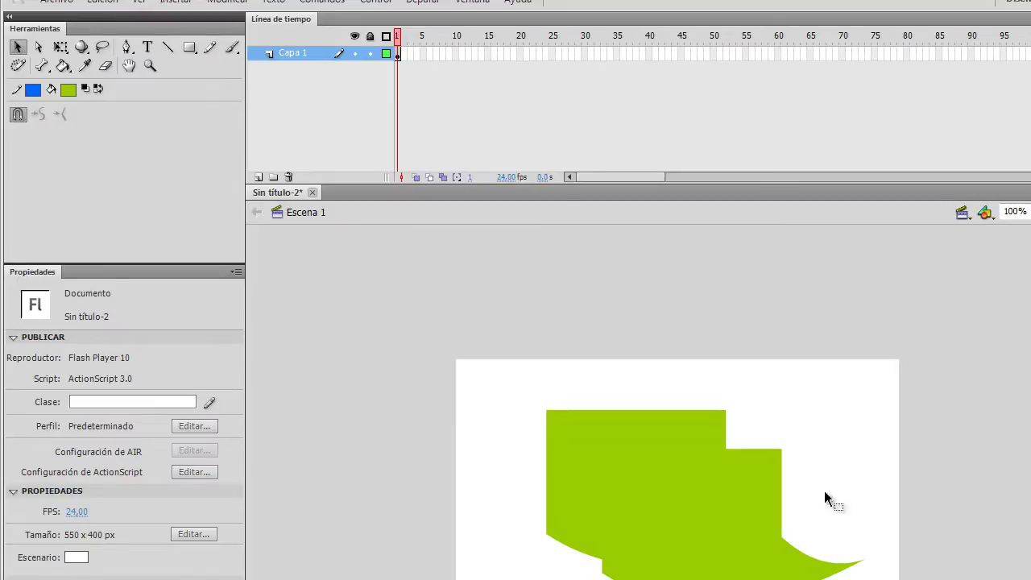
left_click(704, 547)
left_click(856, 452)
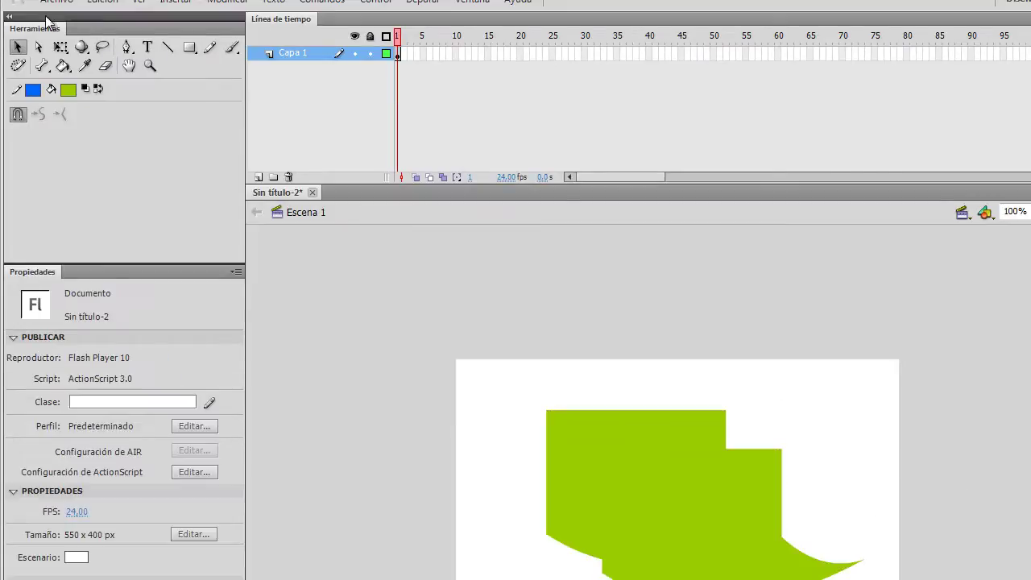
Step: With the Subselection tool, pull the upper step's anchor points into a V-shaped notch and delete the anchor point at the upper-right corner
left_click(38, 47)
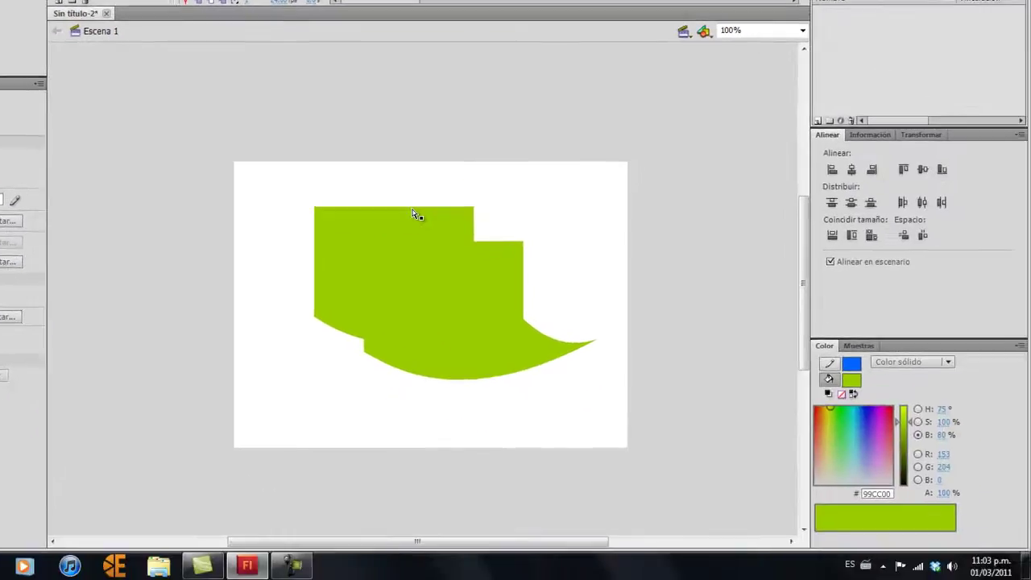
left_click(656, 414)
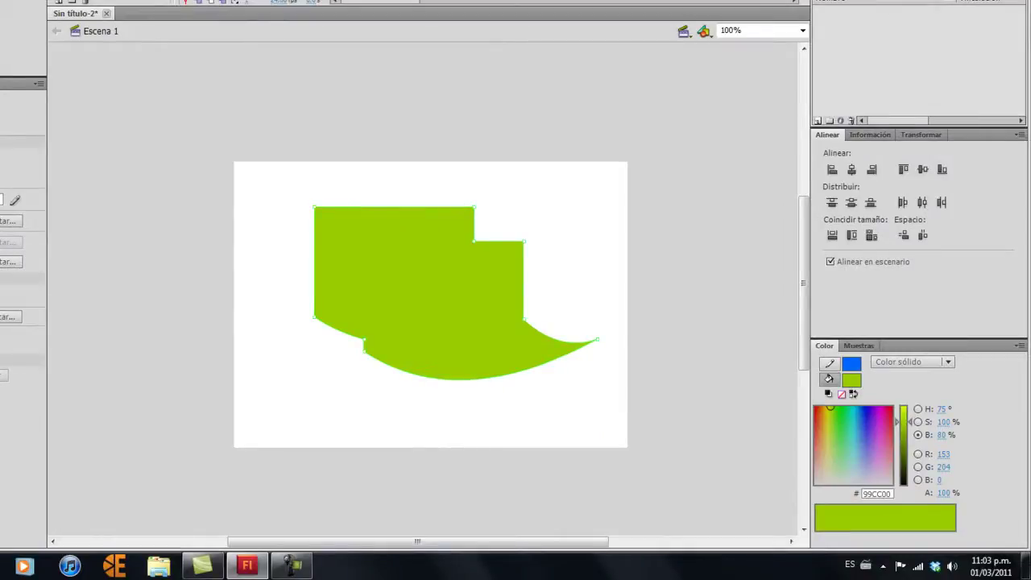
left_click_drag(272, 188, 623, 411)
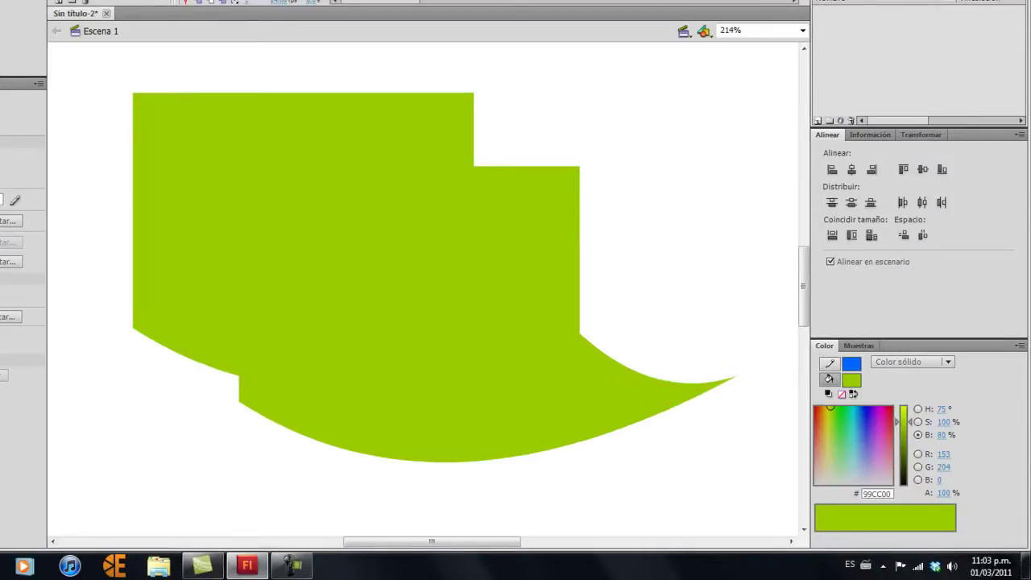
key("a")
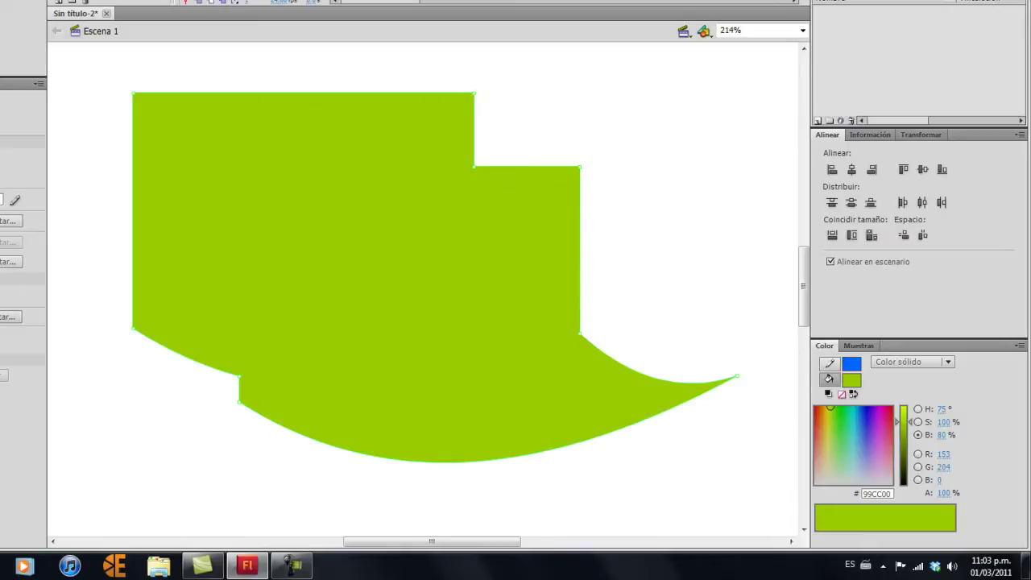
left_click_drag(474, 95, 343, 241)
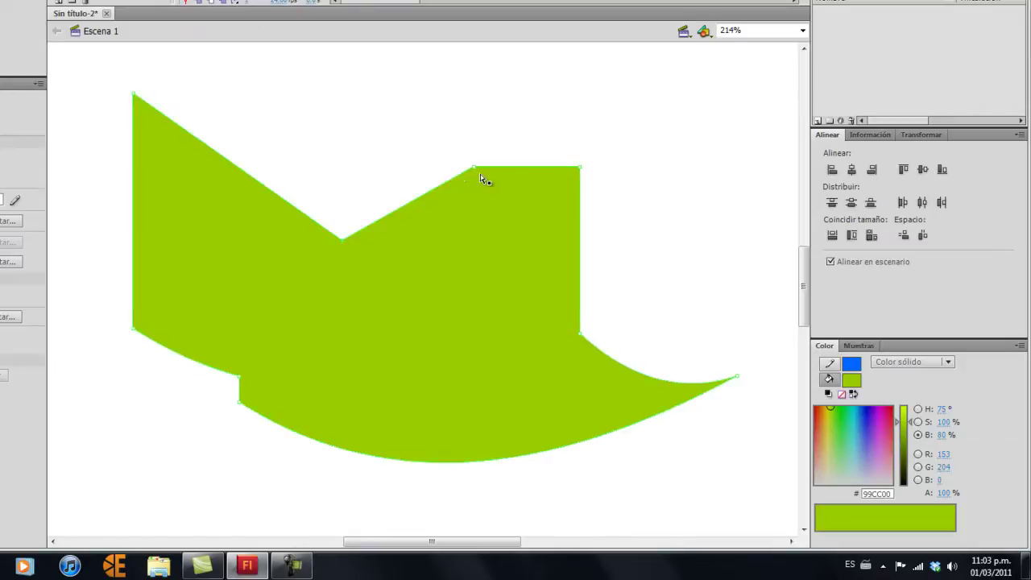
left_click_drag(473, 167, 451, 112)
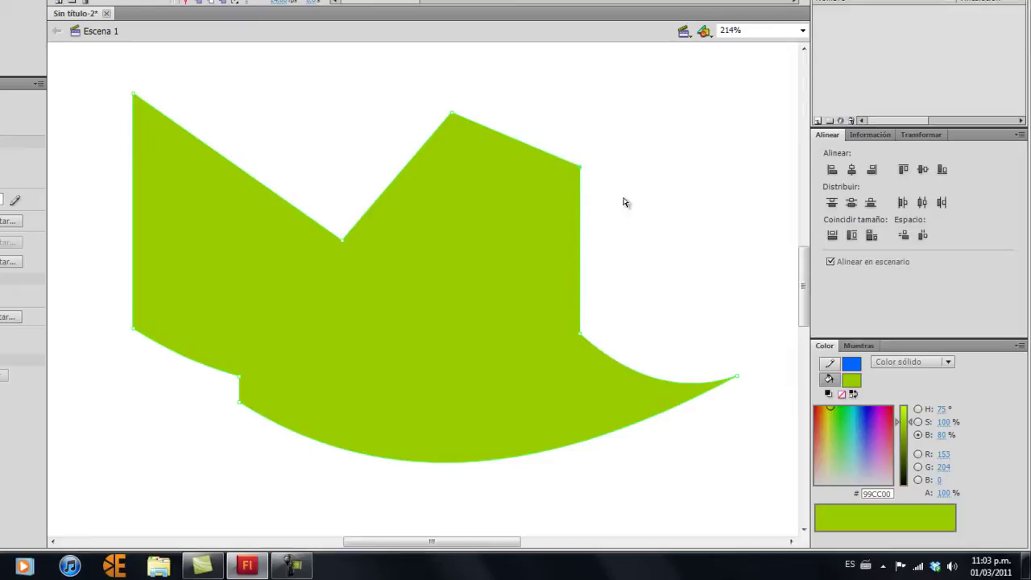
key("Delete")
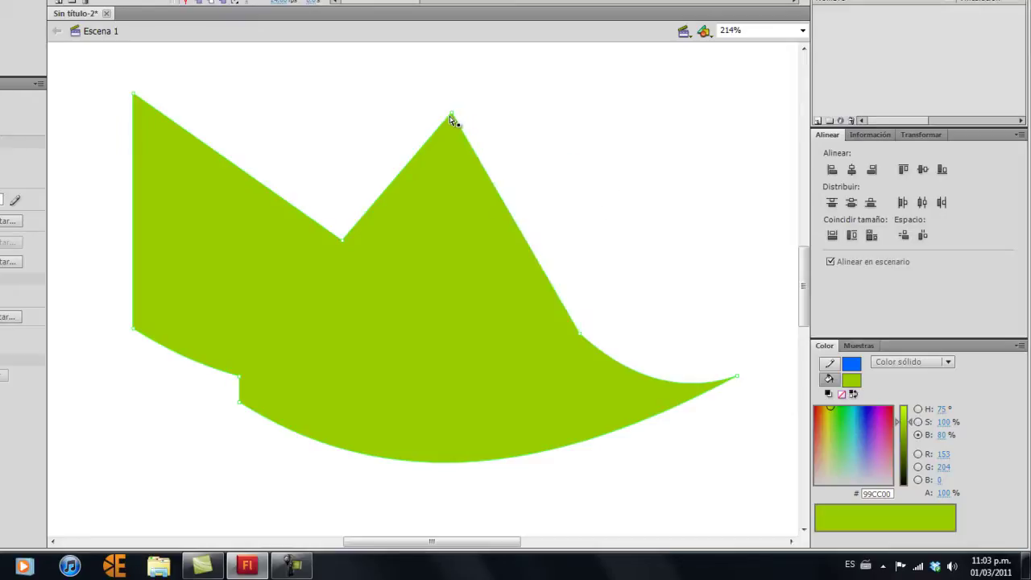
left_click_drag(453, 119, 511, 126)
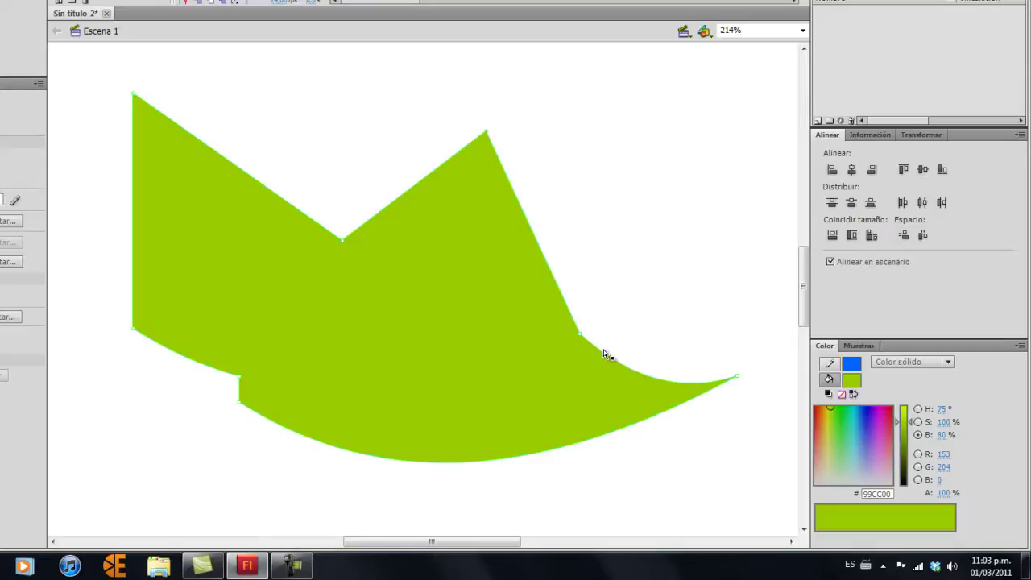
Step: Deepen the curves beside the right tip using their tangent handles, and turn the upper peak into a smooth rounded bulge
left_click(737, 377)
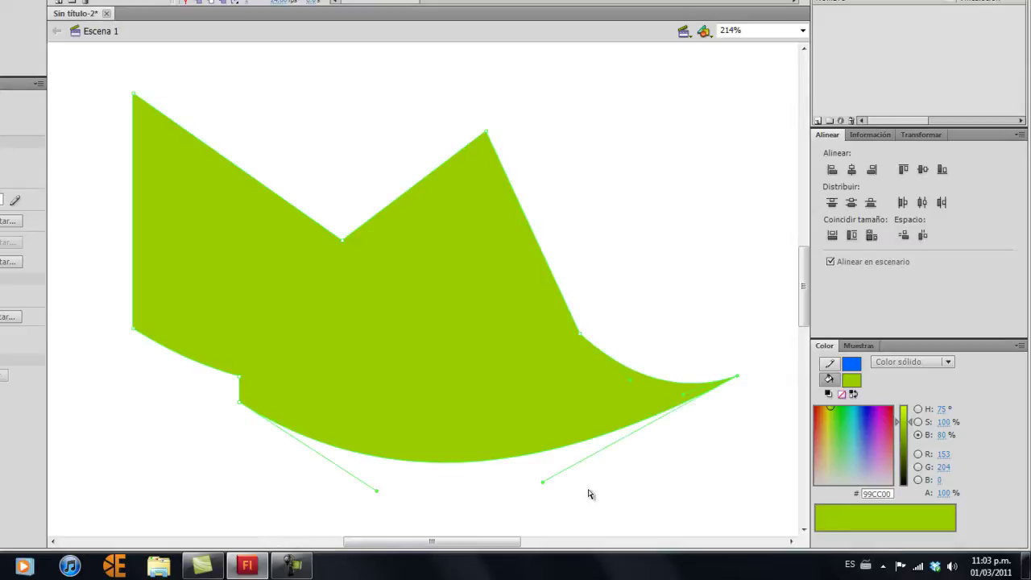
left_click_drag(542, 482, 509, 514)
left_click_drag(629, 379, 610, 399)
left_click_drag(516, 421, 587, 423)
left_click_drag(683, 396, 644, 411)
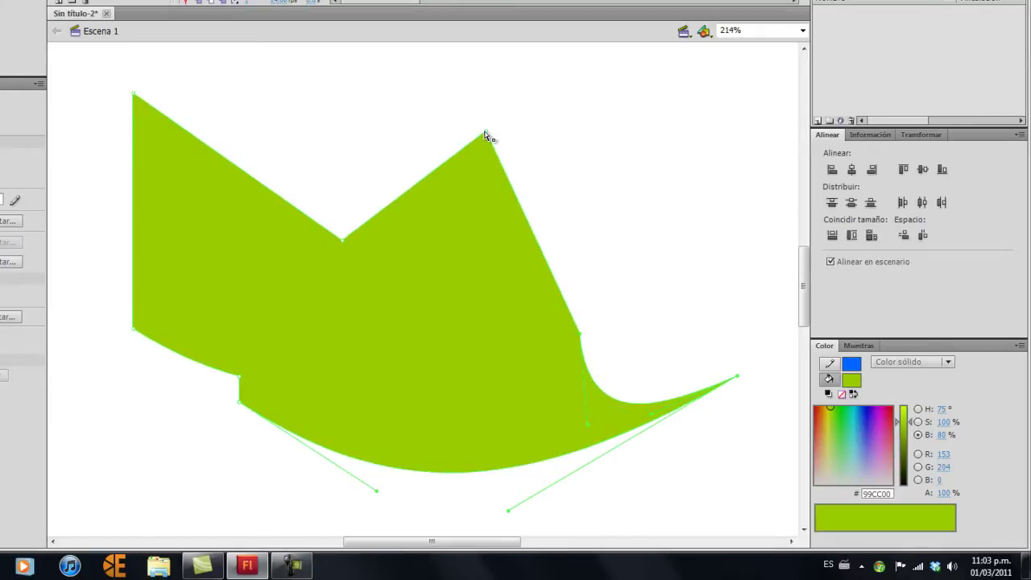
left_click_drag(487, 134, 307, 108)
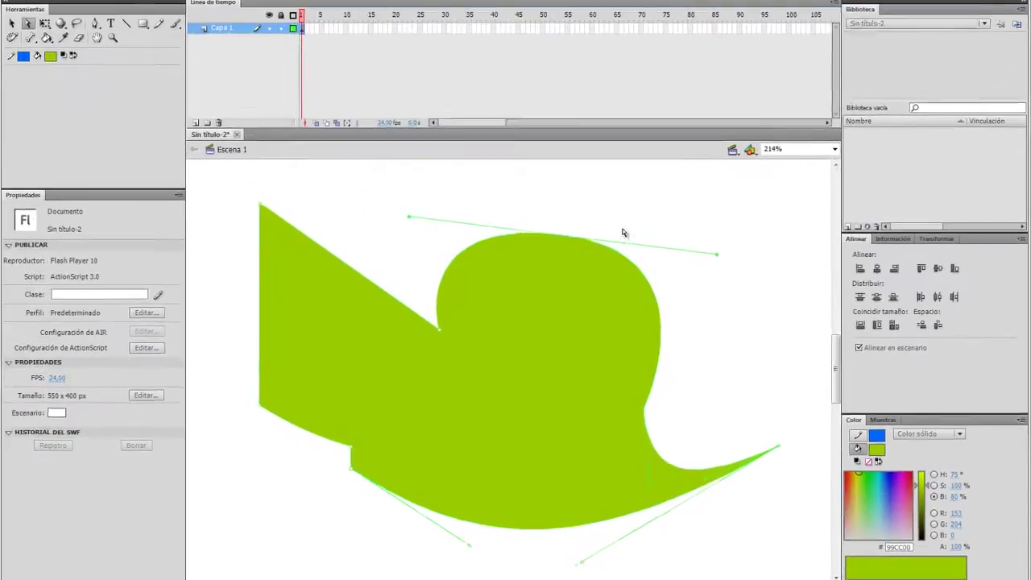
left_click(593, 165)
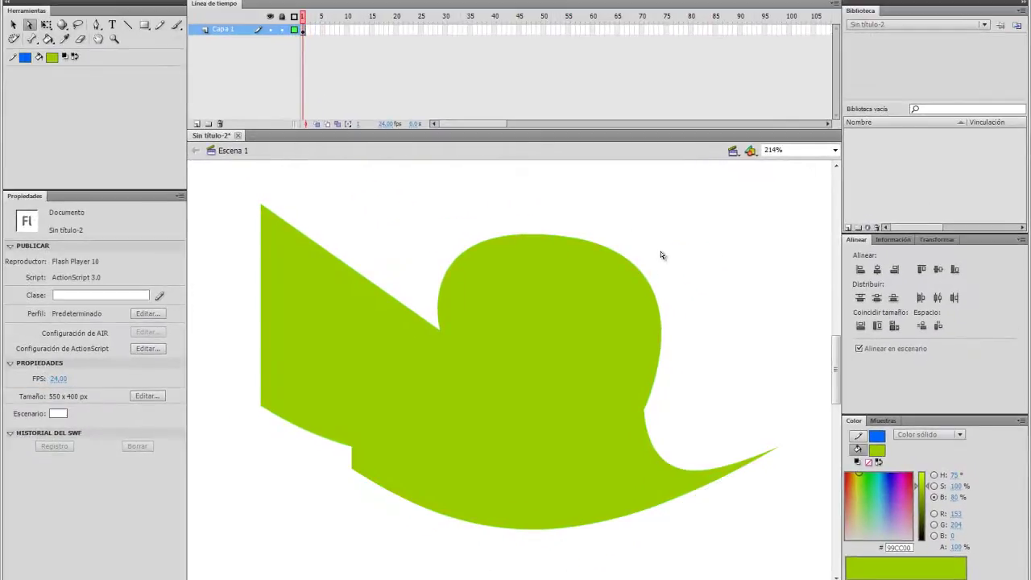
Step: Enclose the whole green shape with the Free Transform tool and try scaling and rotating it from its upper-right corner
left_click(46, 26)
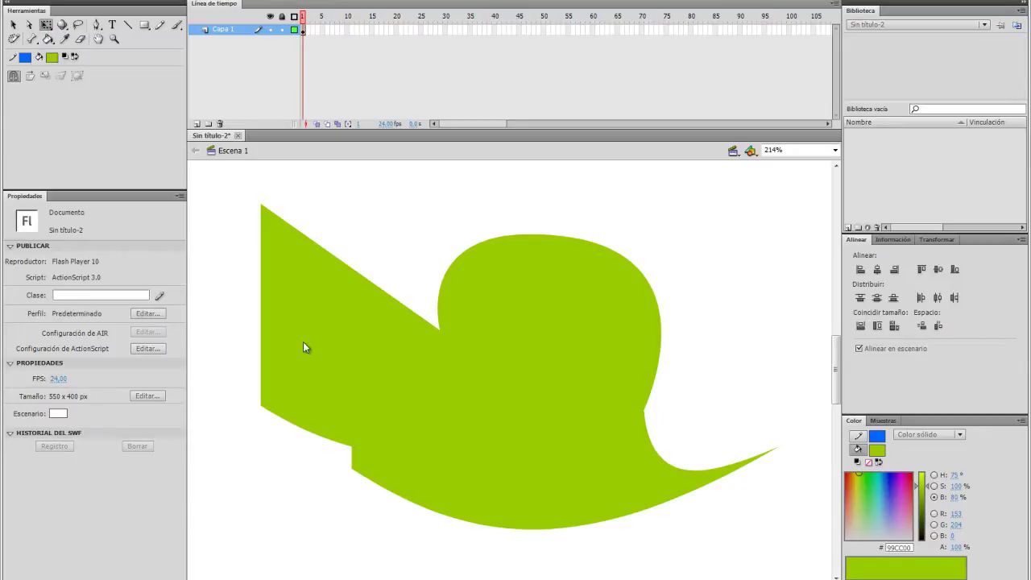
key("z")
left_click(370, 333, "alt")
left_click(47, 26)
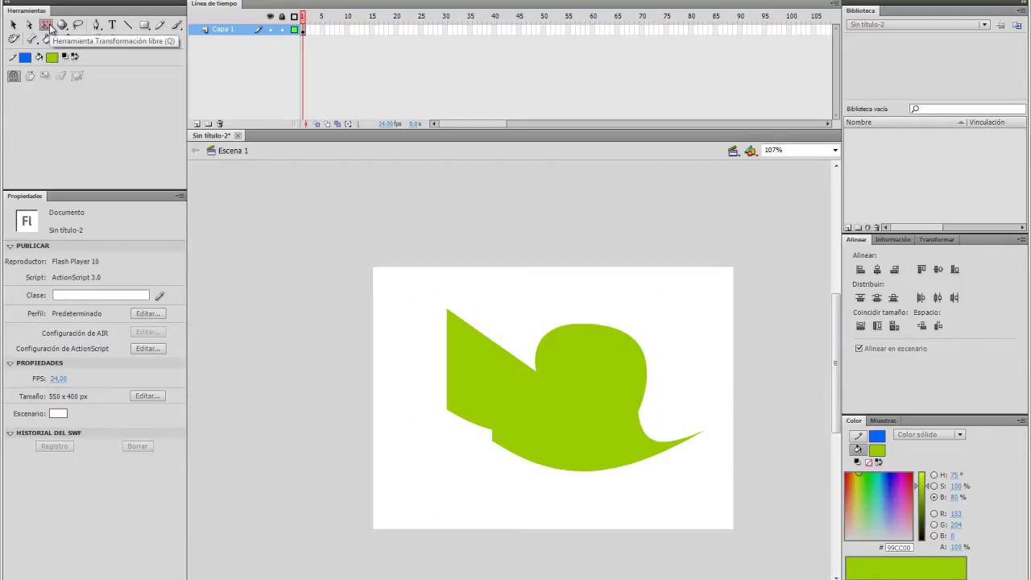
left_click_drag(392, 273, 719, 509)
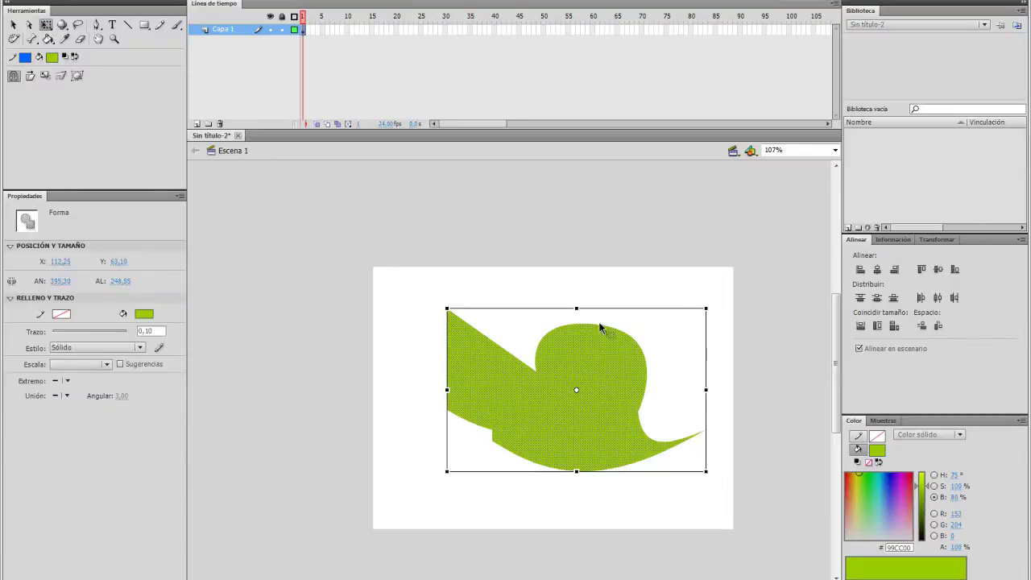
left_click_drag(708, 308, 695, 231)
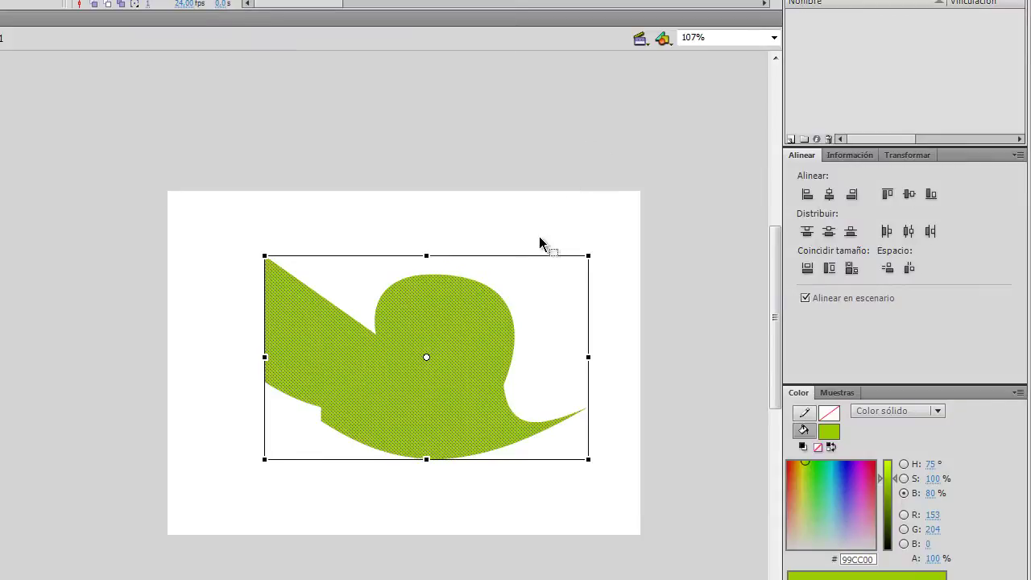
mouse_move(594, 235)
left_mouse_down()
mouse_move(572, 413)
mouse_move(262, 395)
mouse_move(341, 433)
mouse_move(550, 218)
mouse_move(587, 251)
left_mouse_up()
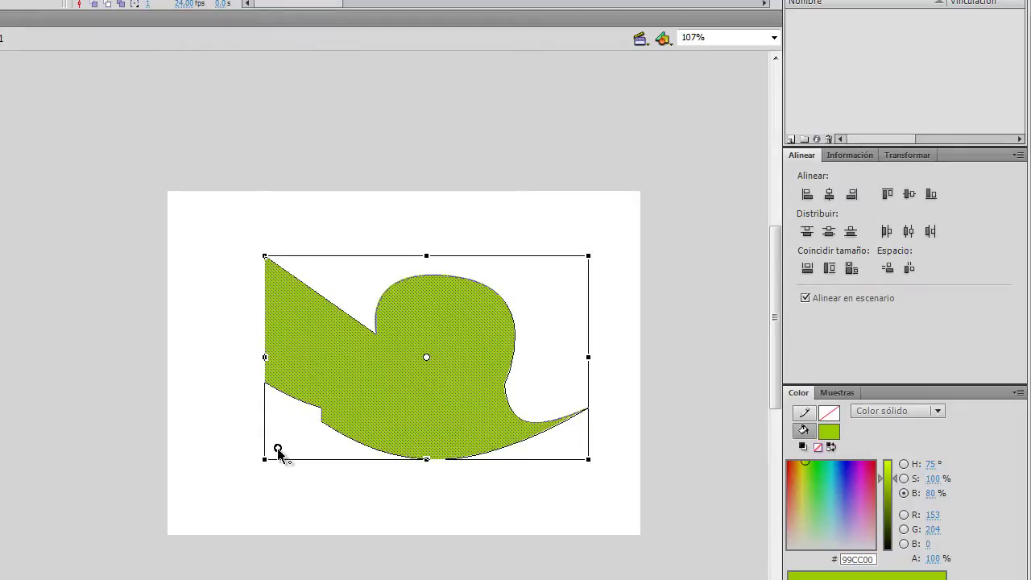
Step: Place the transformation point on the bounding box's lower-left corner and try transforming the shape about it from the opposite corner
left_click_drag(261, 464, 264, 459)
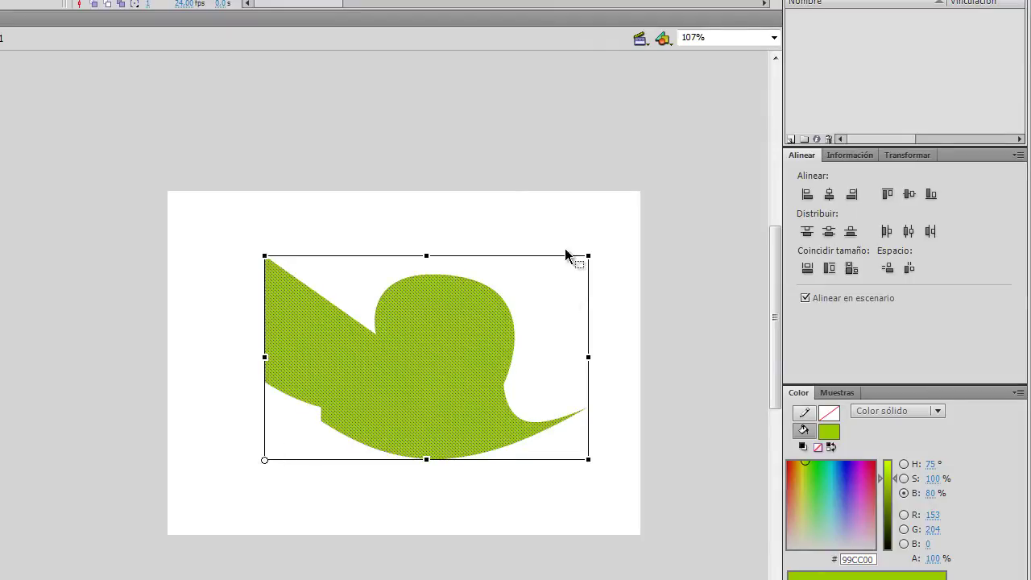
left_click_drag(591, 246, 545, 285)
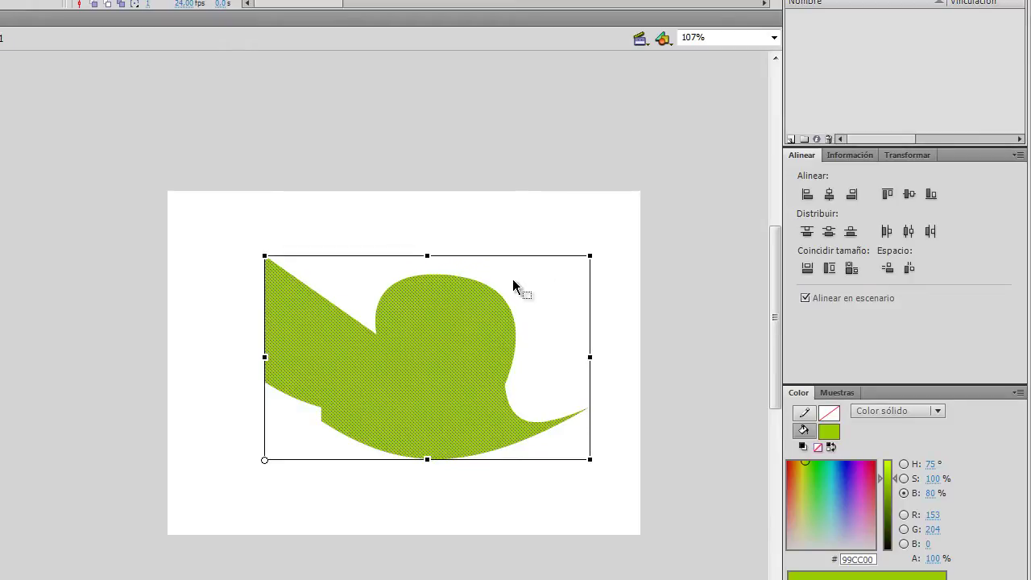
Step: Try skewing the green shape from its upper edge, and reduce its height to about 149 px, recentring the transformation point by reselecting it
left_click_drag(504, 258, 471, 278)
left_click_drag(395, 256, 473, 331)
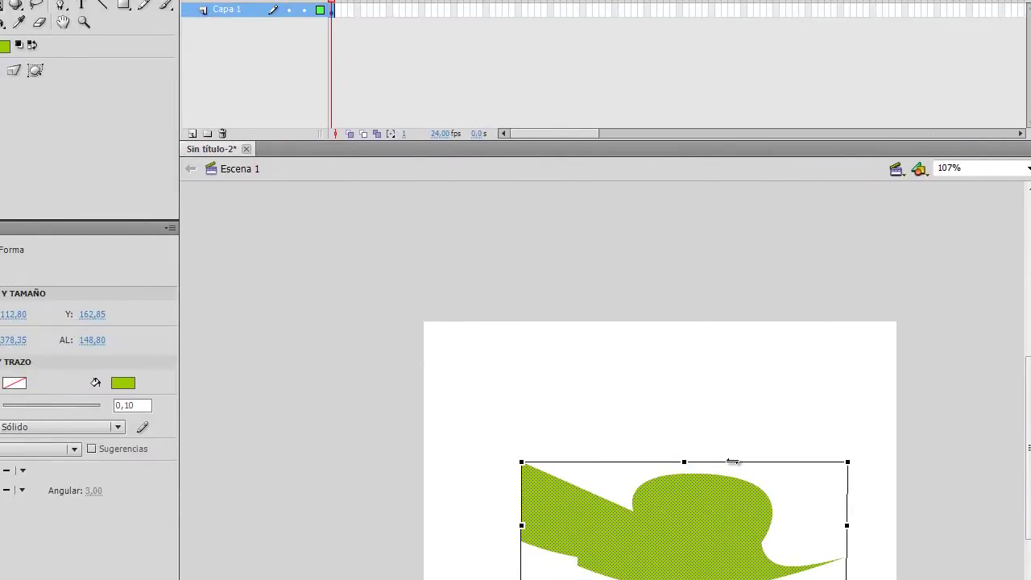
left_click(707, 425)
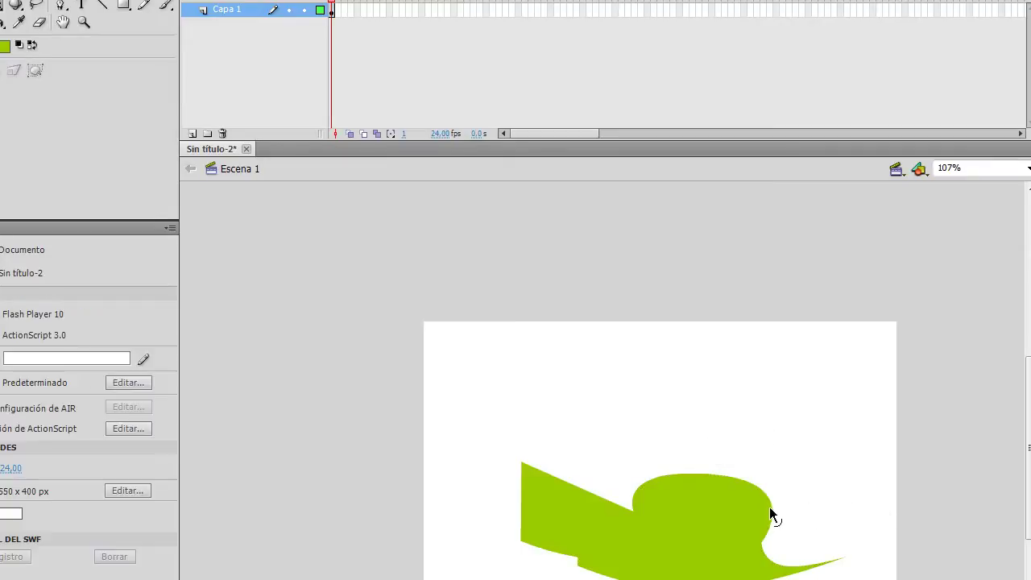
left_click(733, 507)
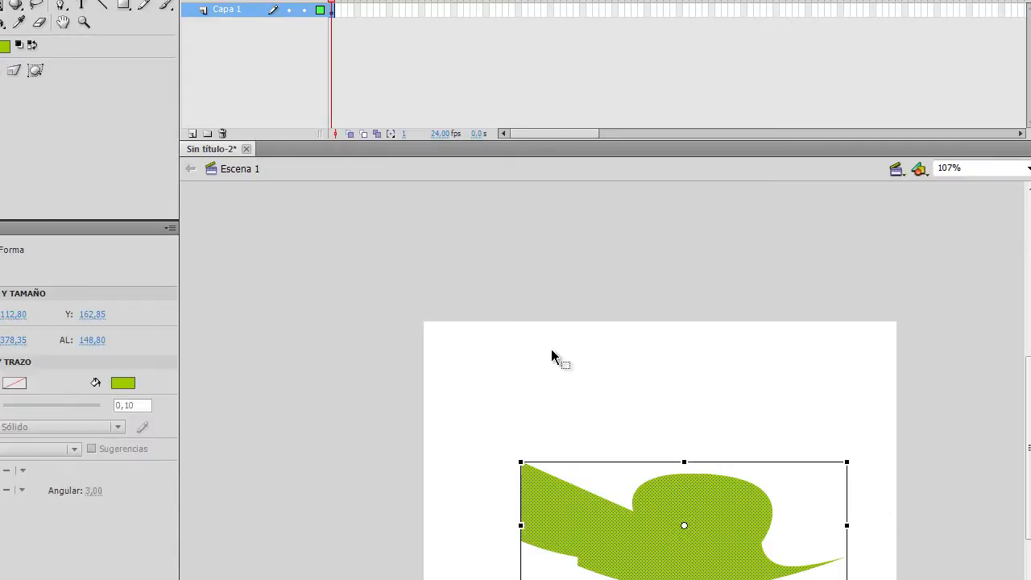
left_click(437, 243)
Step: Try to rotate the plain green shape with the 3D Rotation tool
left_click(15, 4)
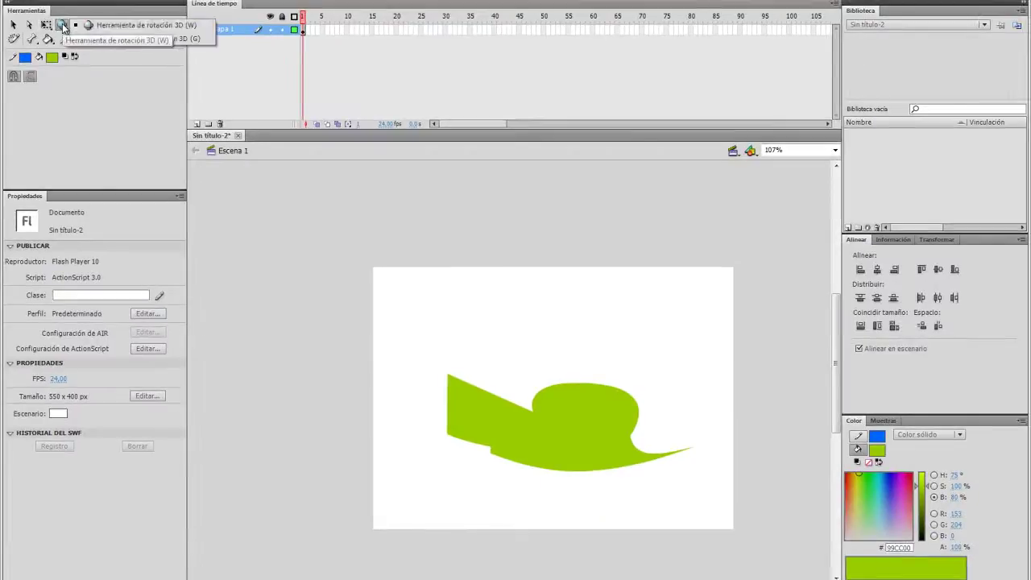
left_click(125, 26)
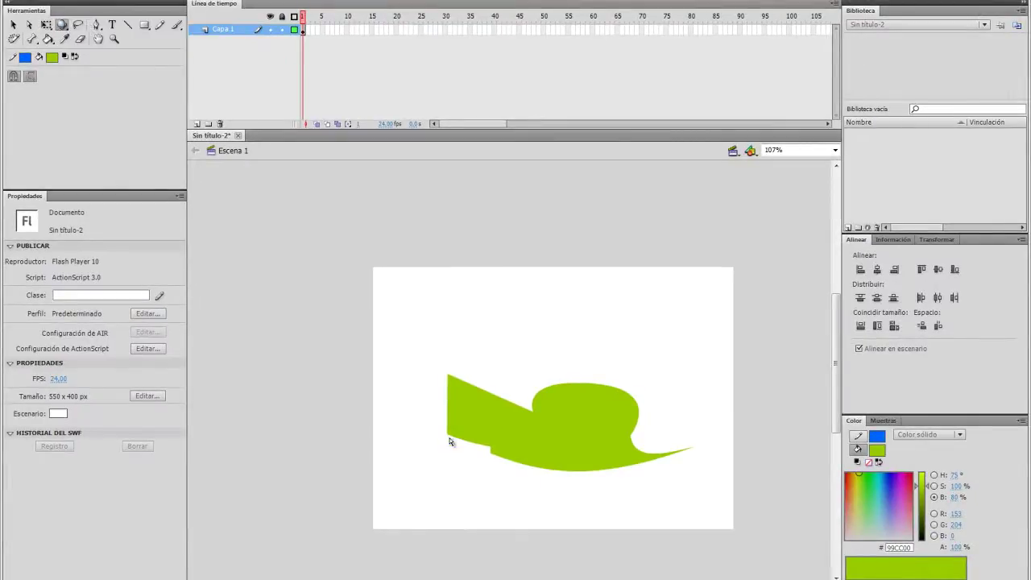
left_click(509, 424)
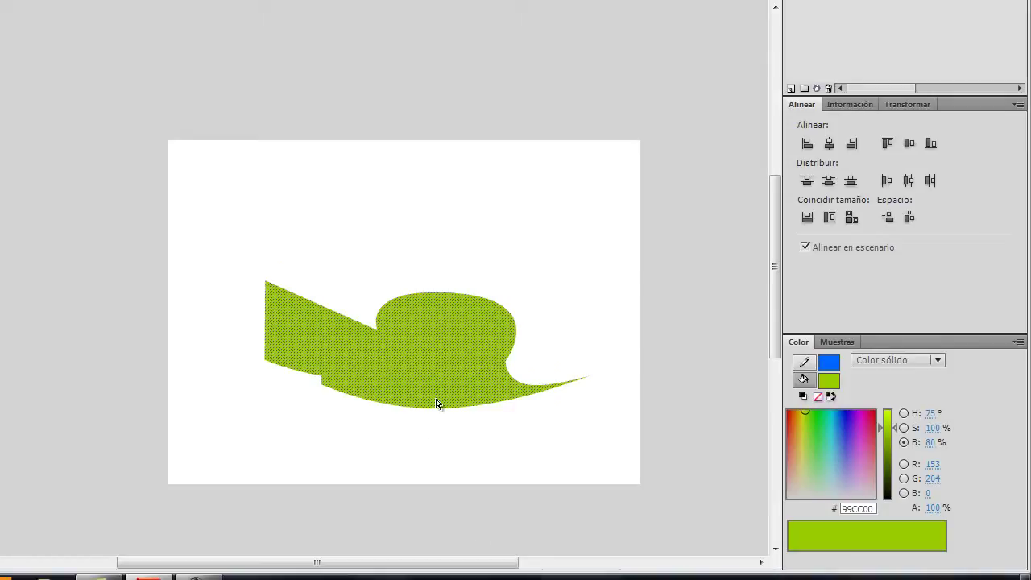
Step: Convert the green shape into a movie clip symbol named Símbolo 1 with a centred registration point
right_click(397, 331)
left_click(216, 243)
right_click(388, 363)
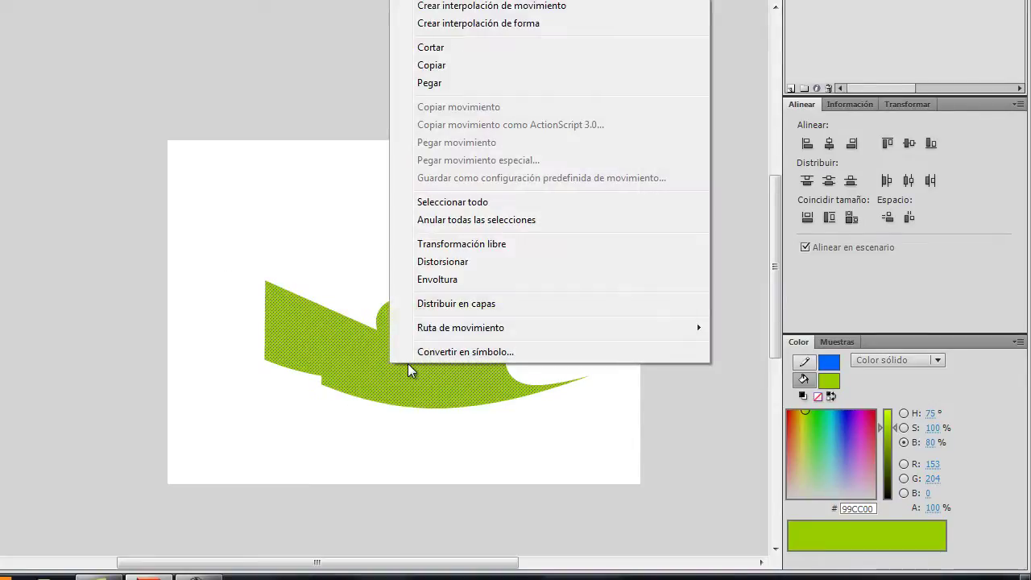
left_click(420, 354)
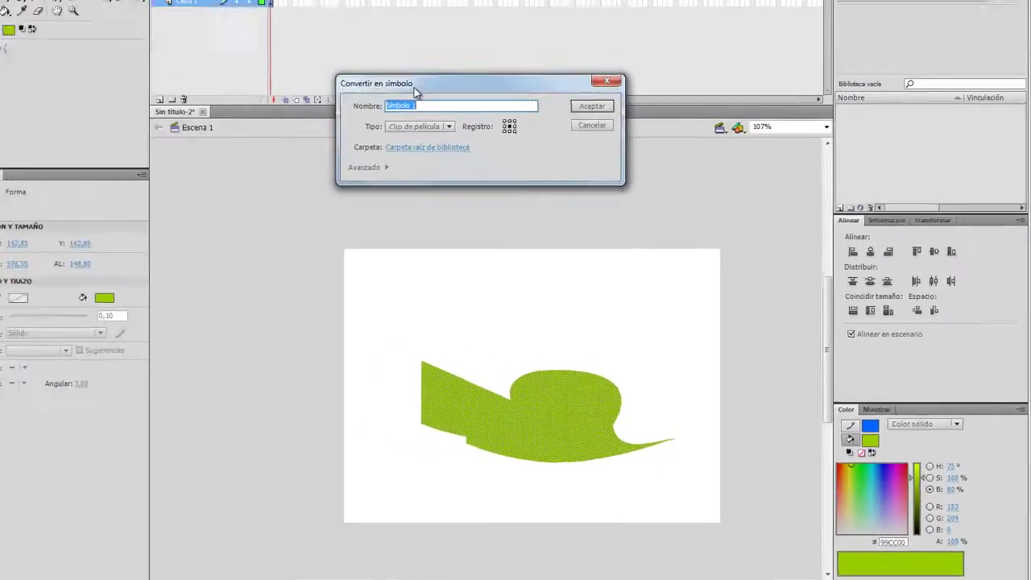
left_click_drag(413, 87, 516, 163)
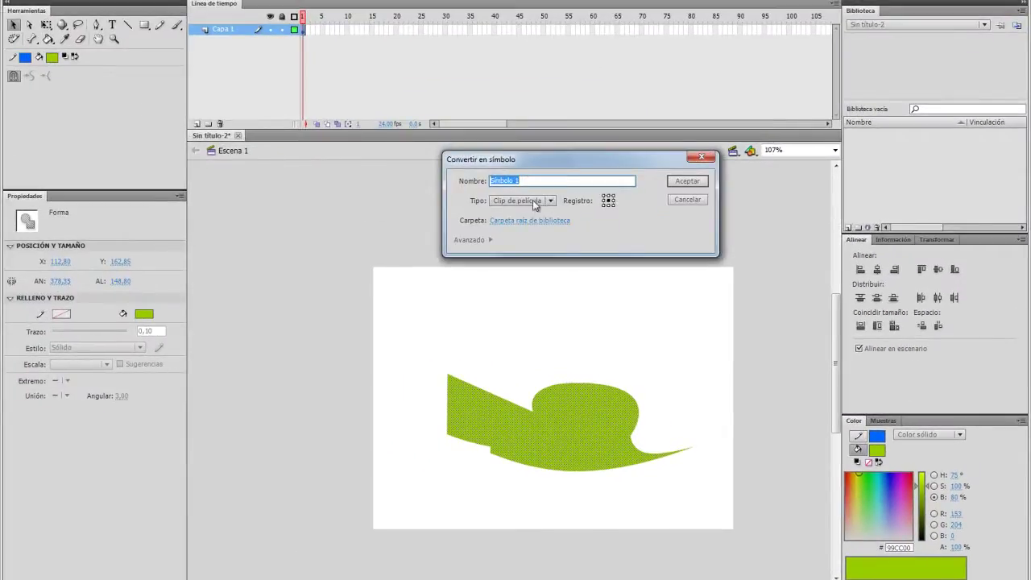
left_click(524, 201)
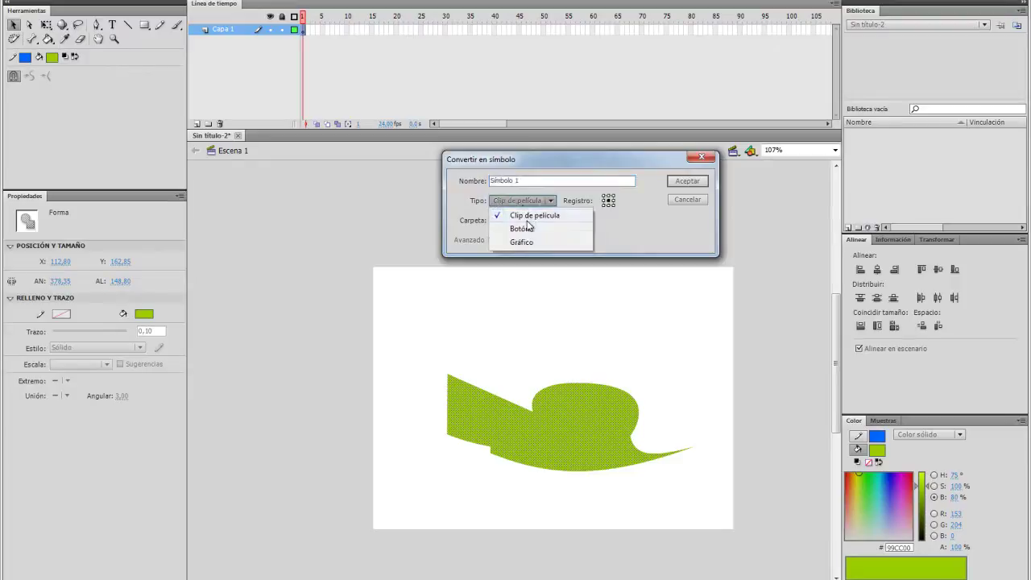
left_click(599, 220)
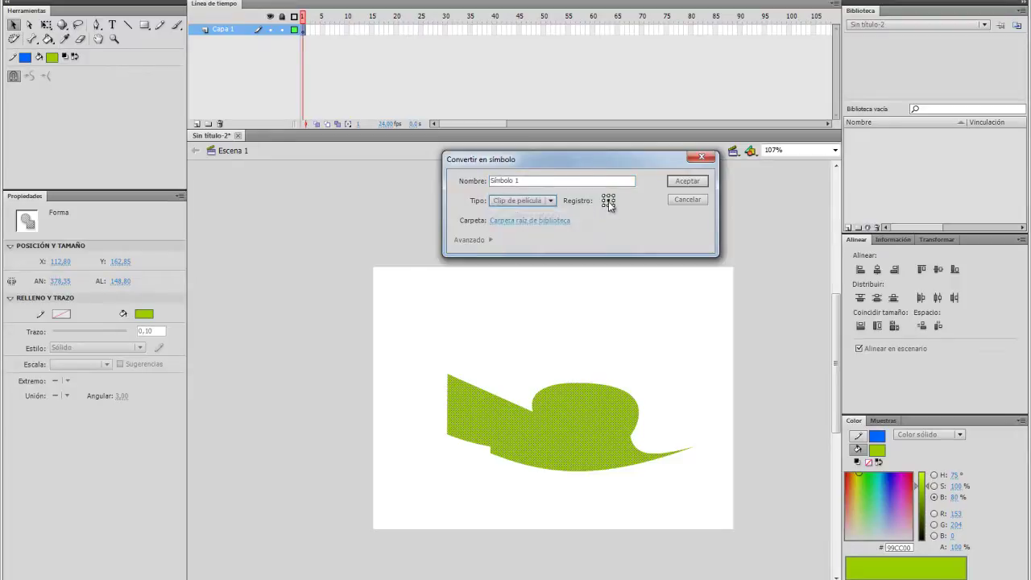
left_click(680, 181)
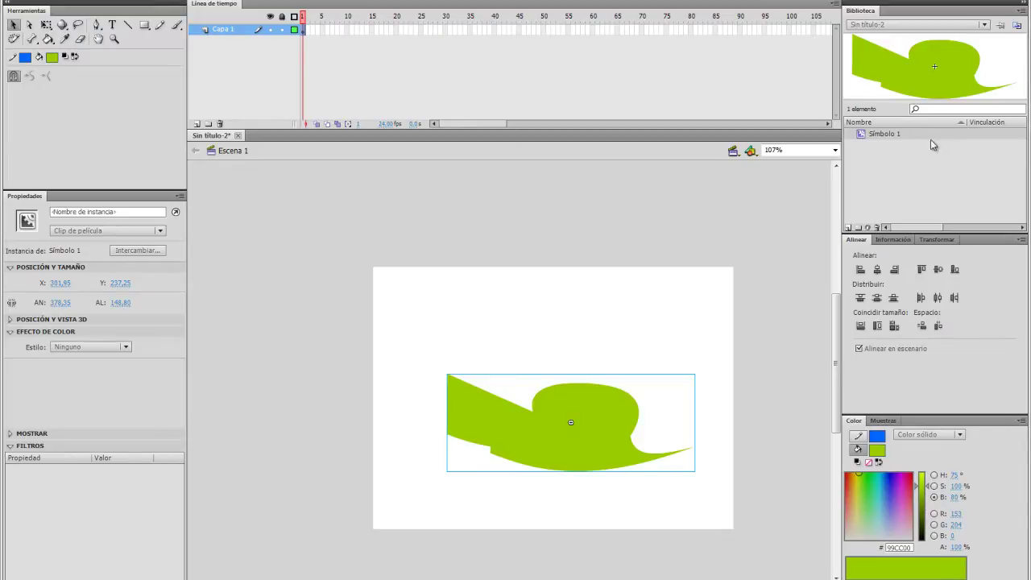
Step: Move the symbol instance up the stage to about X 281, Y 150 and rotate it in space with the 3D Rotation tool
left_click_drag(523, 459, 506, 402)
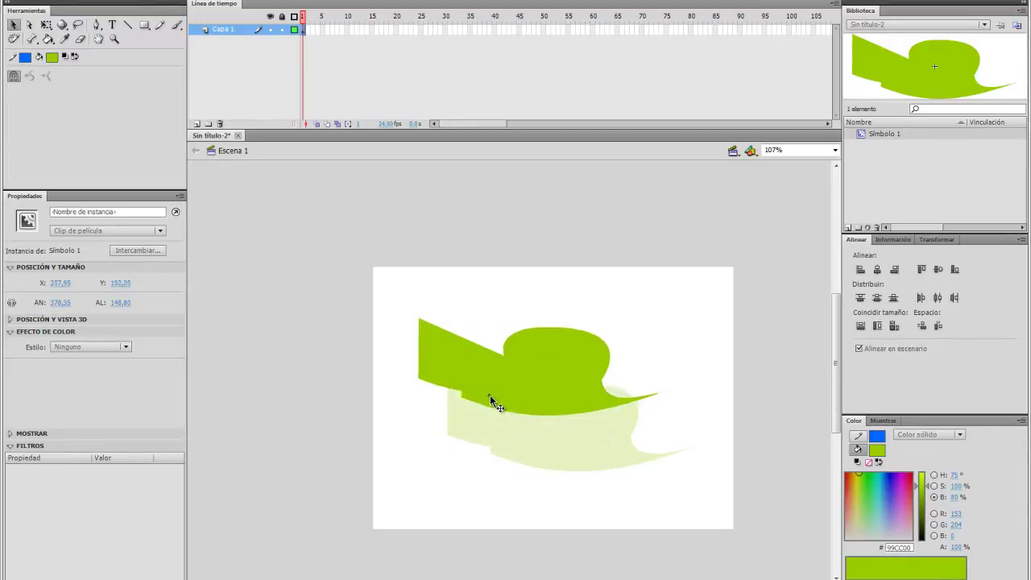
left_click_drag(62, 24, 105, 28)
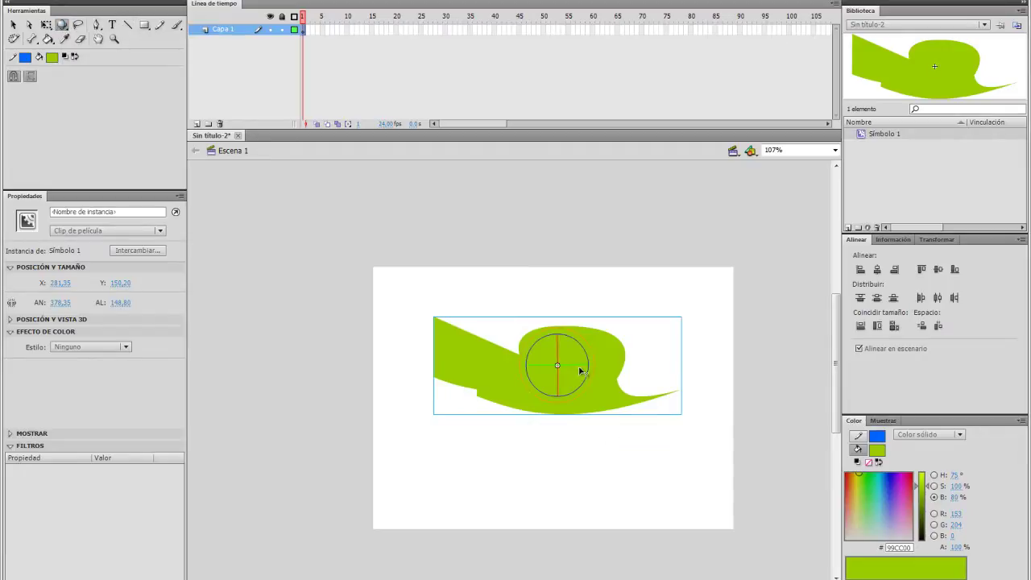
left_click(113, 39)
left_click_drag(375, 278, 728, 460)
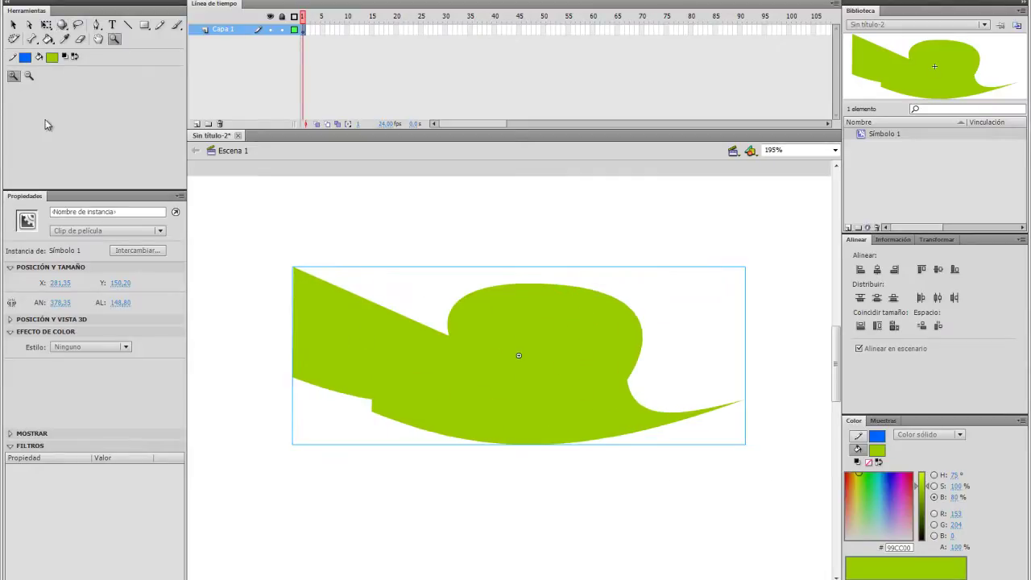
left_click(62, 25)
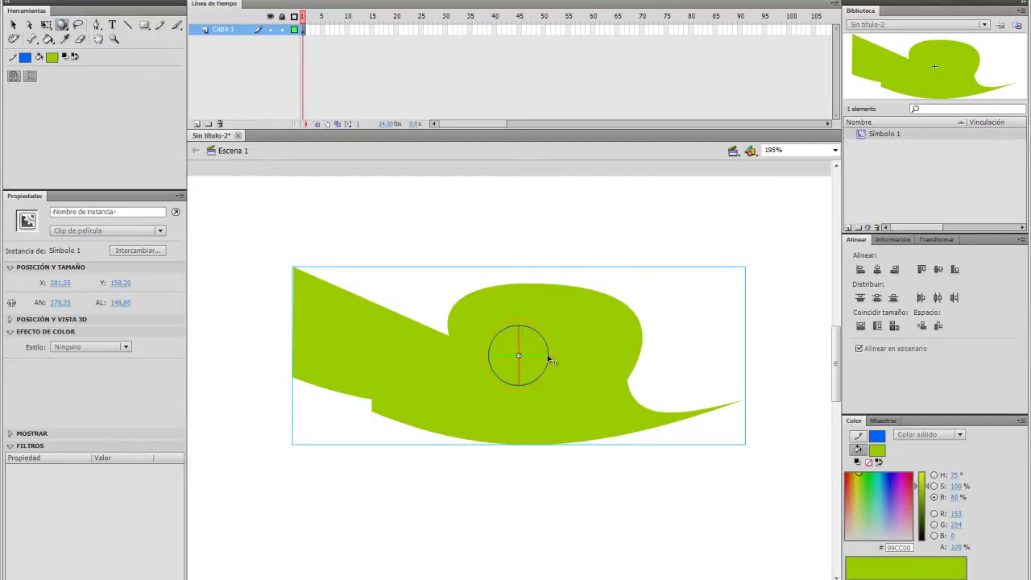
left_click_drag(520, 335, 481, 285)
Step: Shift the rotated symbol instance with the 3D Translation tool and delete it from the stage
left_click(64, 27)
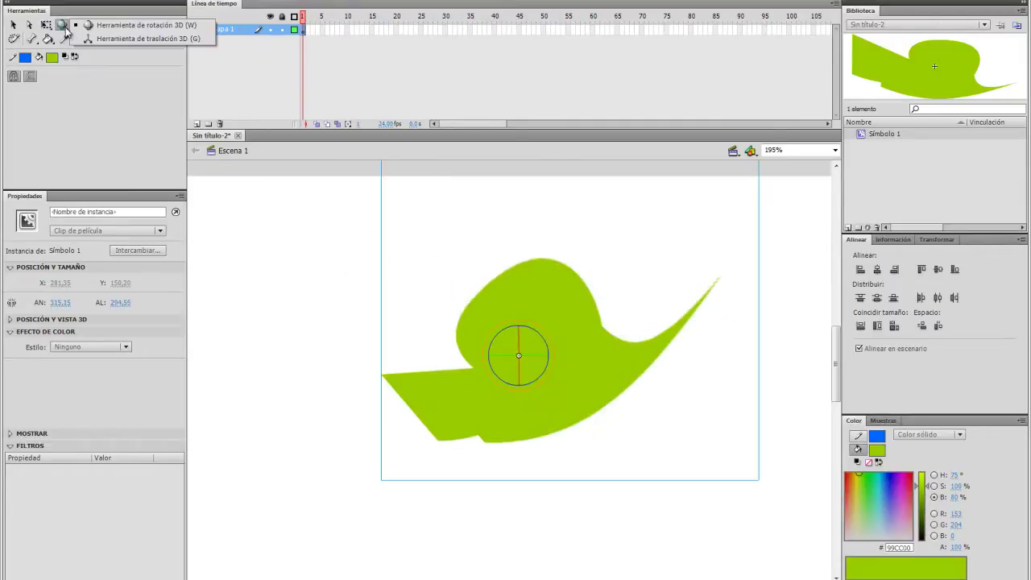
left_click(112, 39)
left_click_drag(519, 336, 544, 403)
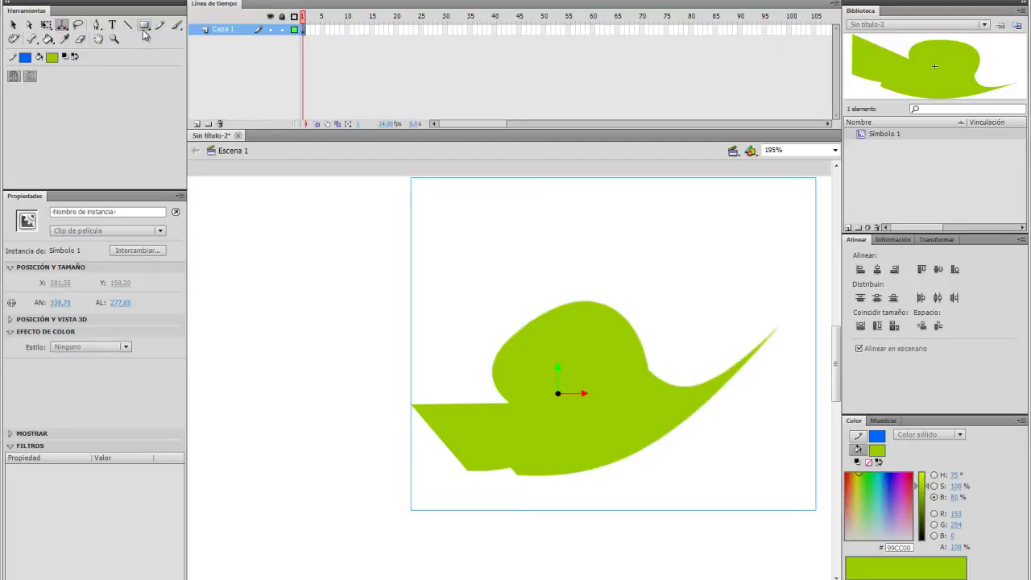
key("Delete")
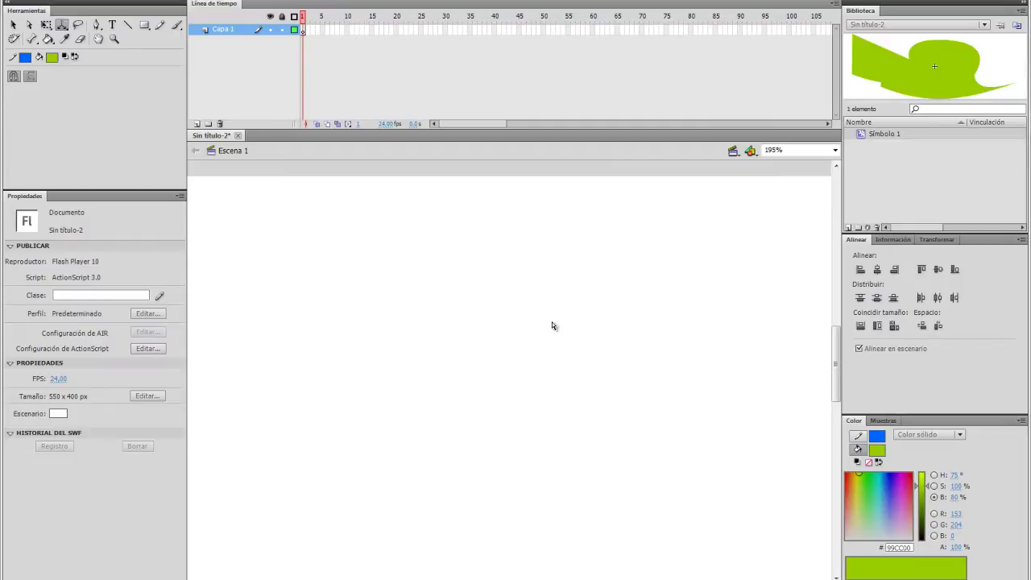
Step: Draw a horizontal and a vertical blue line with the Line tool, and snap the vertical line's upper end to the horizontal line's left end
key("z")
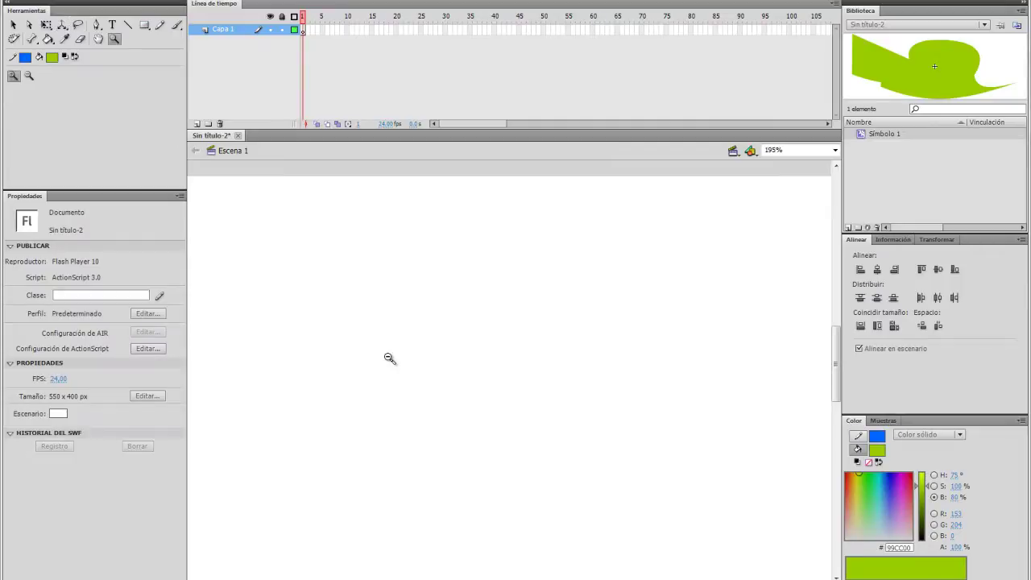
left_click(395, 358, "alt")
left_click_drag(574, 347, 442, 275)
left_click_drag(262, 201, 625, 470)
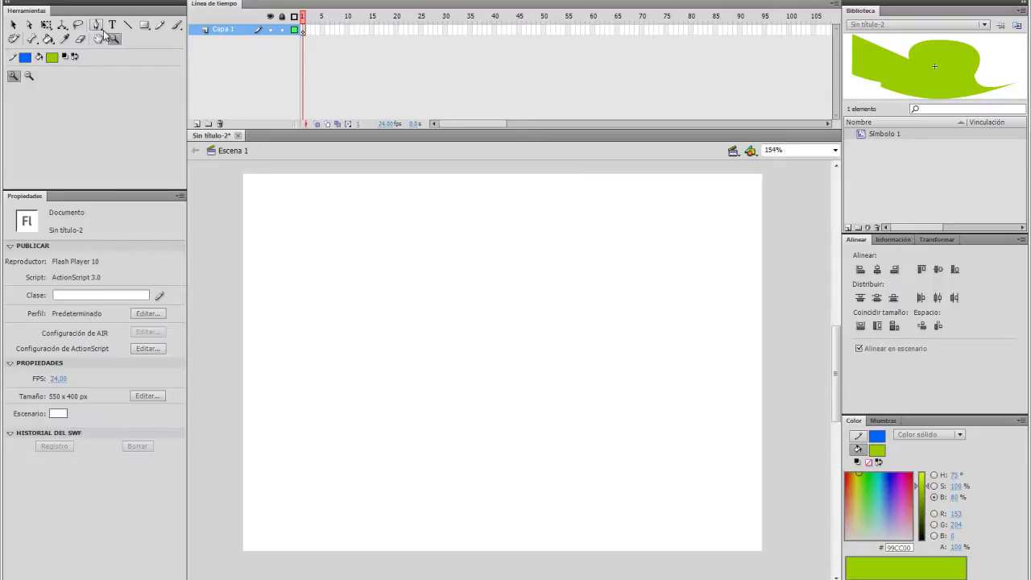
left_click(128, 25)
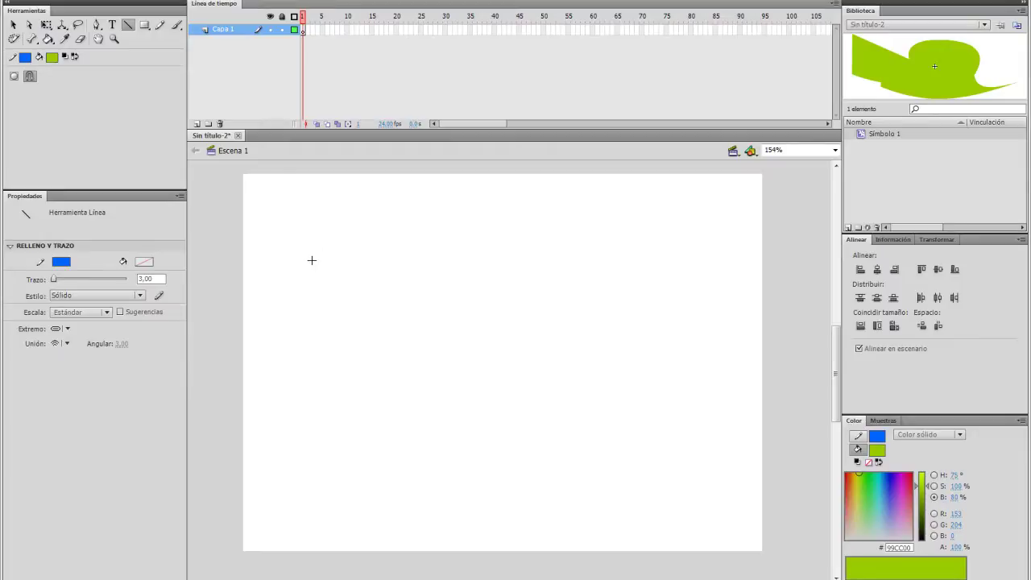
mouse_move(356, 258)
left_mouse_down()
mouse_move(713, 257)
mouse_move(643, 257)
mouse_move(656, 250)
left_mouse_up()
left_click_drag(297, 279, 568, 311)
mouse_move(446, 453)
left_mouse_down()
mouse_move(325, 504)
mouse_move(474, 329)
mouse_move(323, 455)
left_mouse_up()
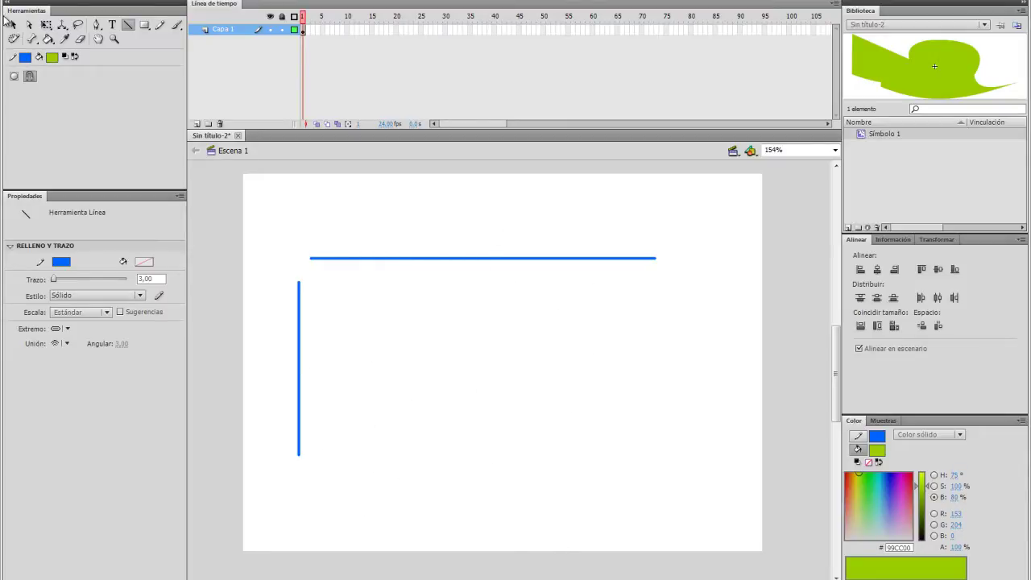
left_click(12, 24)
left_click_drag(301, 308, 311, 282)
Step: Review the stroke styles available for the Line tool, keeping Sólido selected
left_click(129, 28)
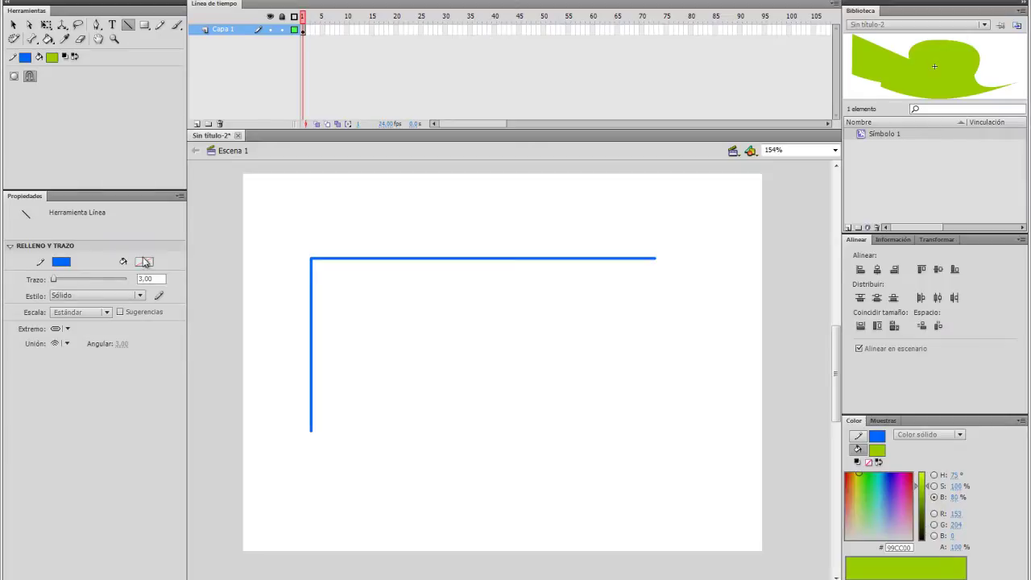
left_click(115, 296)
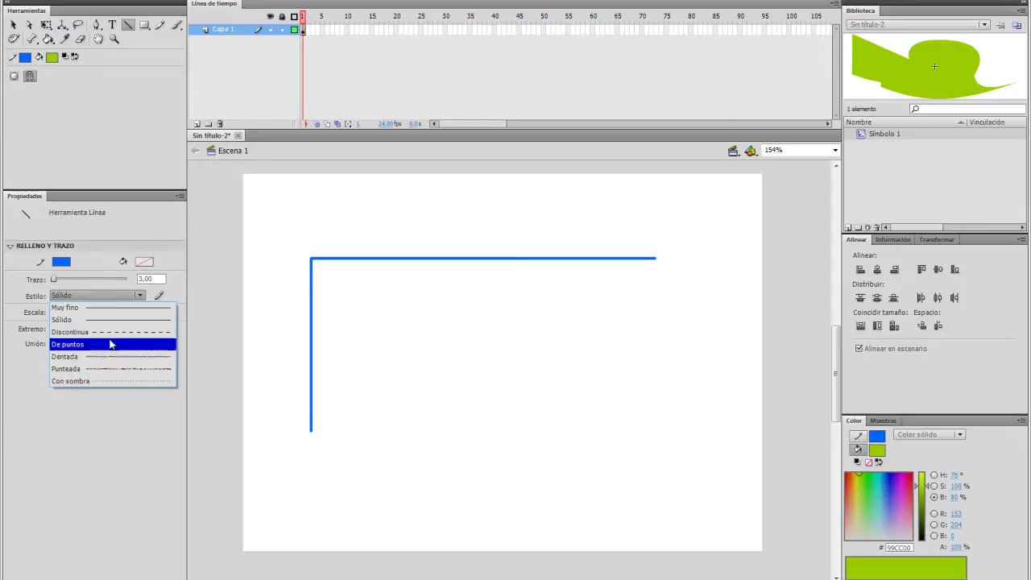
left_click(151, 319)
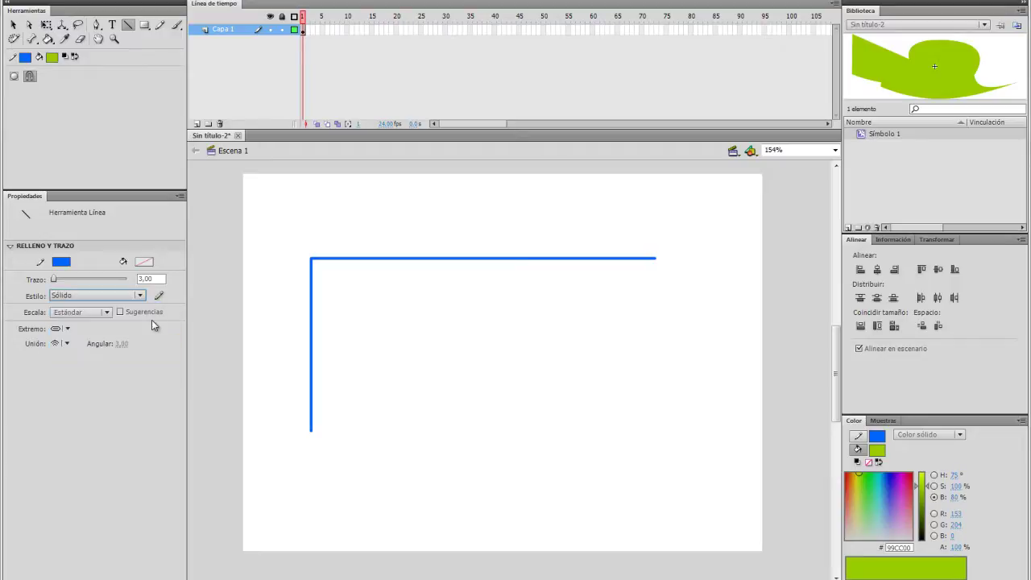
Step: Draw two green squares with blue outlines side by side below the horizontal line using the Rectangle tool
left_click(144, 25)
left_click(167, 30)
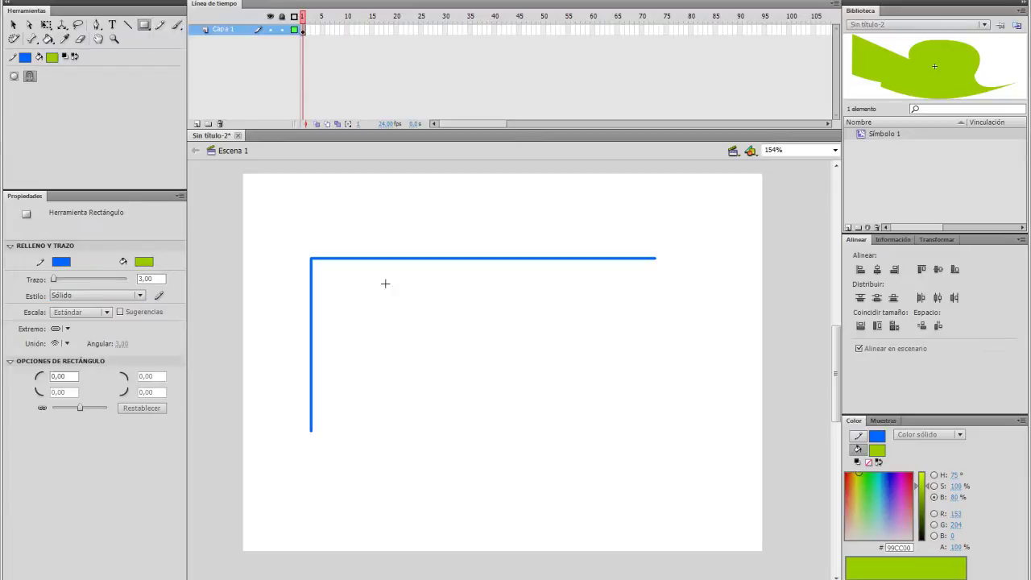
mouse_move(483, 340)
left_mouse_down()
mouse_move(617, 384)
mouse_move(593, 381)
left_mouse_up()
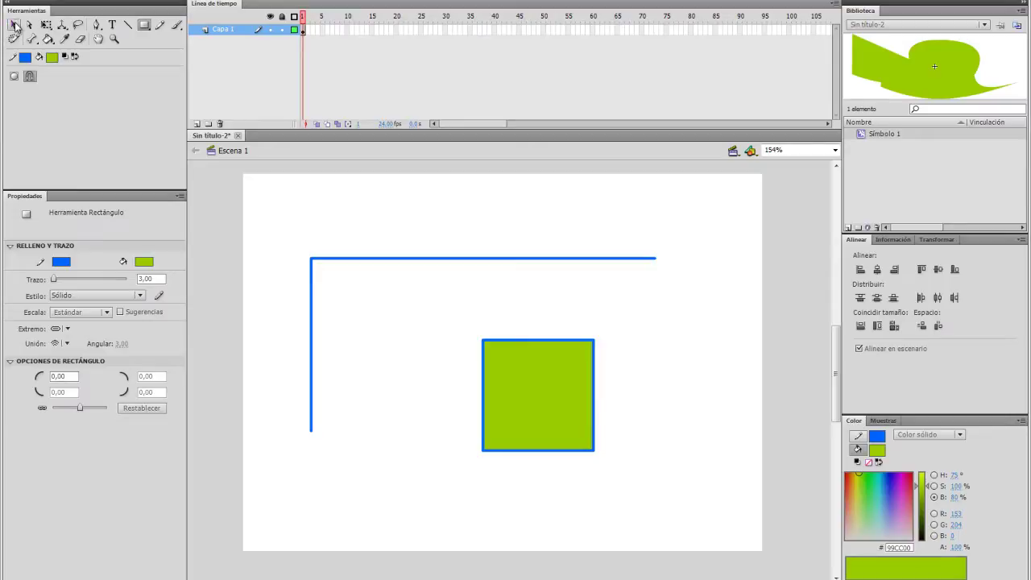
left_click(14, 26)
mouse_move(618, 323)
left_mouse_down()
mouse_move(727, 408)
mouse_move(733, 393)
mouse_move(725, 430)
left_mouse_up()
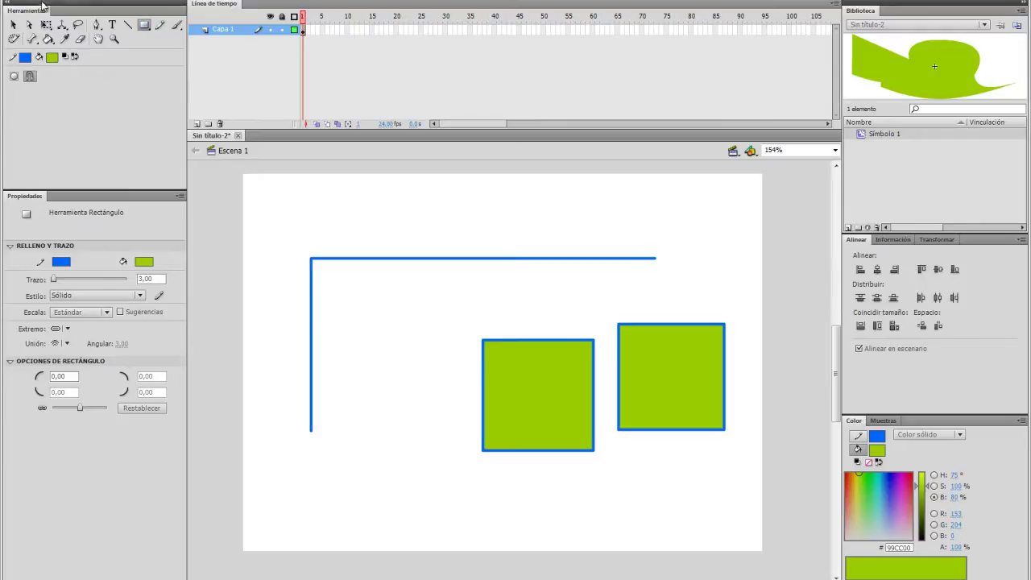
Step: Select both lines and both squares on the stage and delete them
left_click(13, 25)
left_click_drag(266, 234, 749, 486)
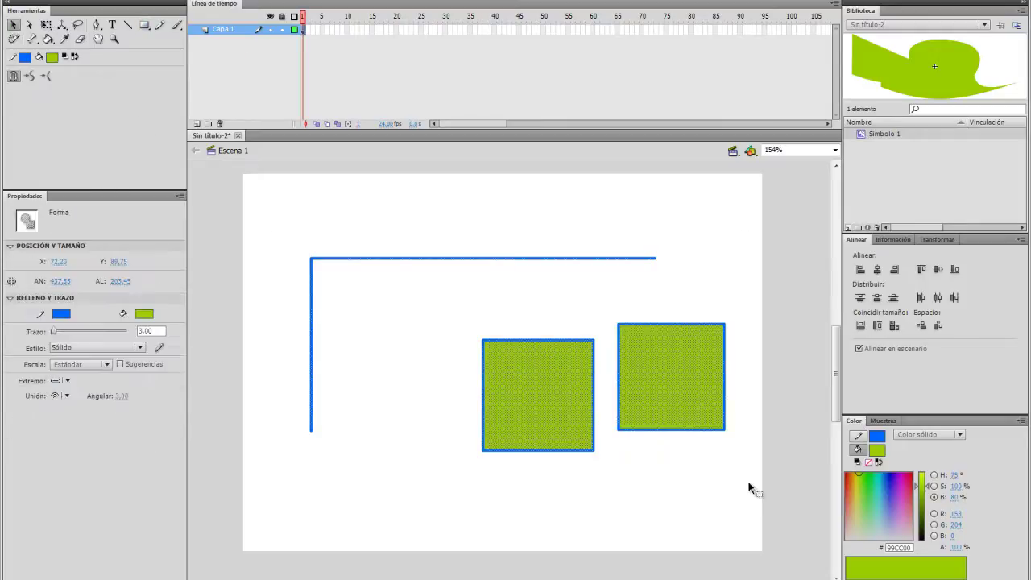
key("Delete")
Step: Set the rectangle corner radius to 29 and draw a rounded green rectangle about 235 by 144 px in the stage's upper-left area
left_click(144, 25)
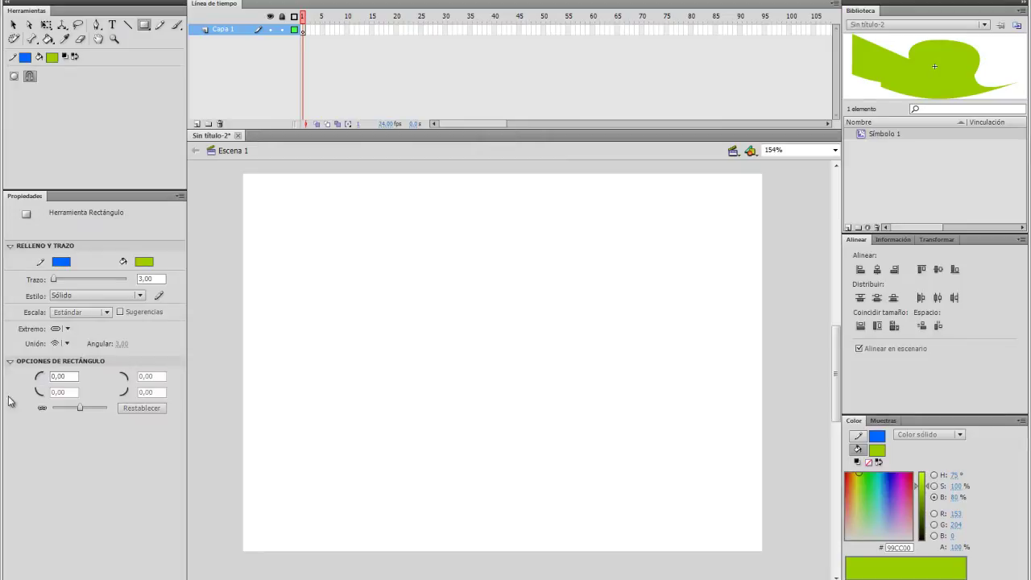
left_click_drag(83, 406, 87, 408)
left_click_drag(306, 242, 528, 378)
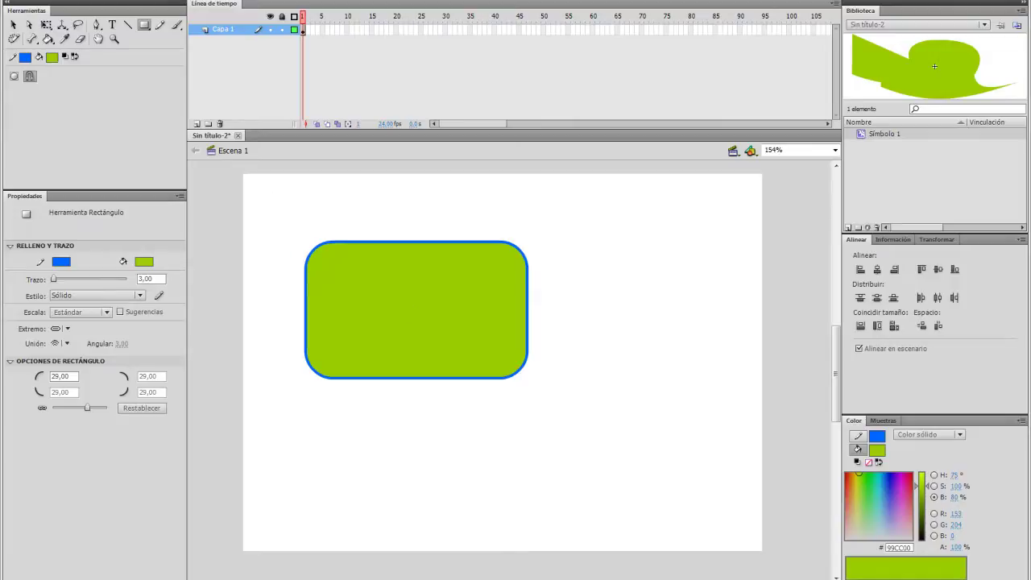
Step: Select the rounded rectangle's fill and outline together and delete it
left_click(14, 25)
double_click(472, 301)
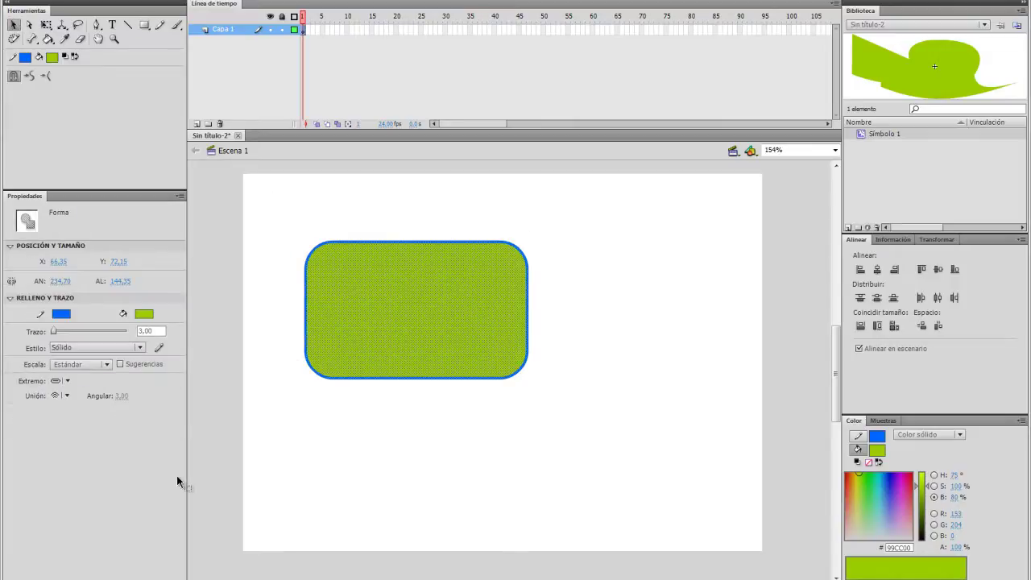
key("Delete")
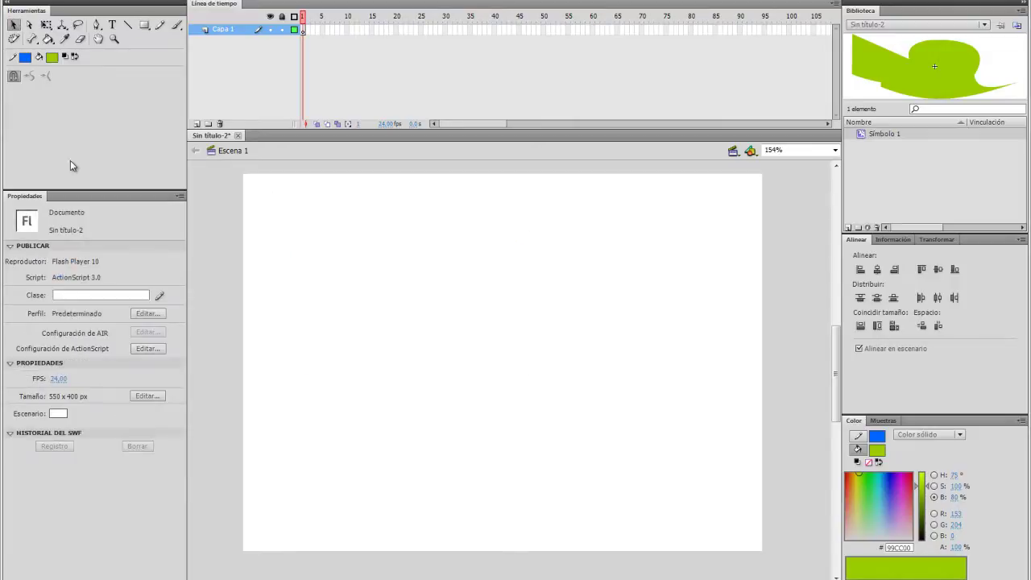
Step: Draw a rounded green rectangle about 178 by 124 px with the Rectangle tool in object drawing mode
left_click(144, 25)
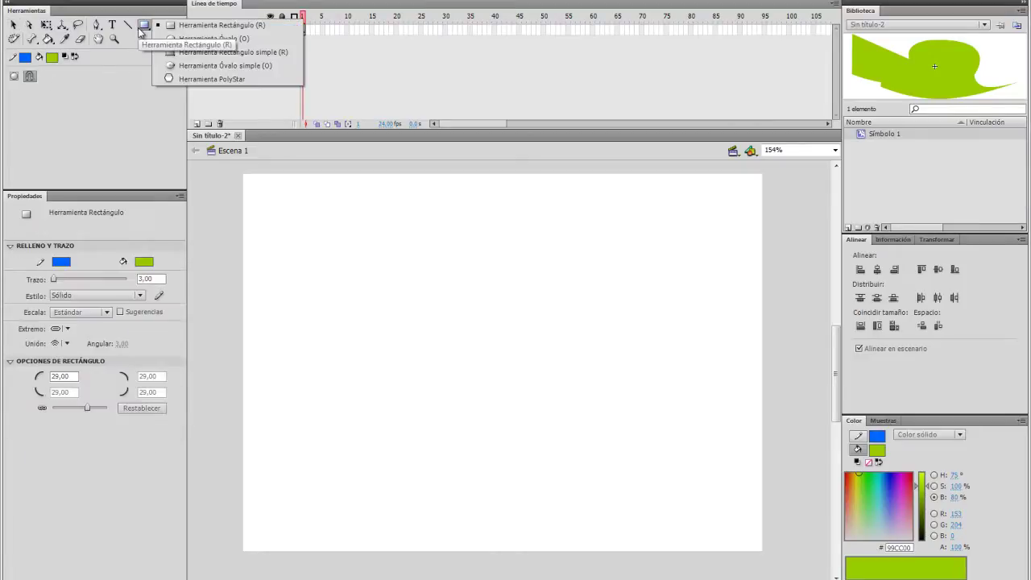
left_click(185, 28)
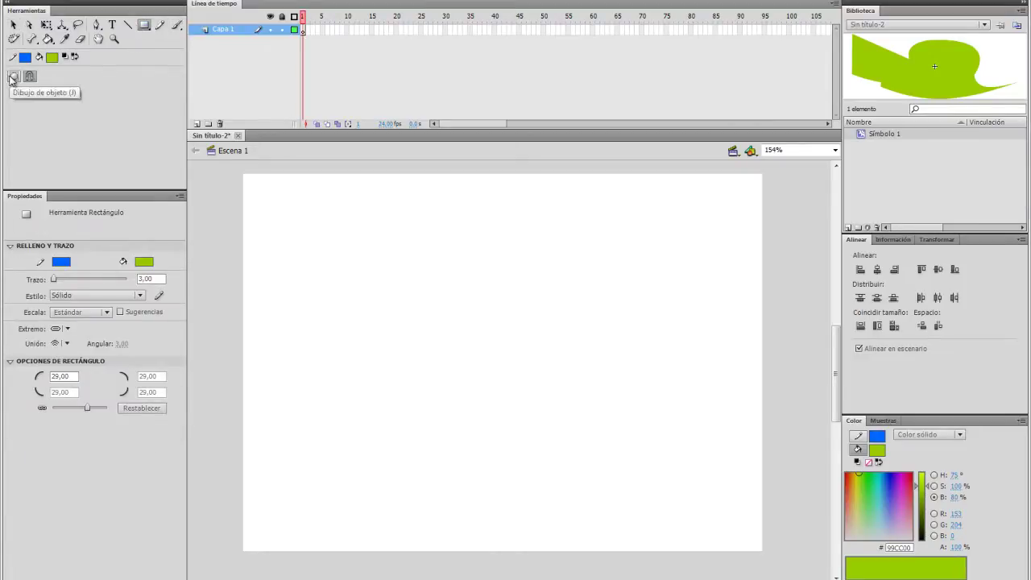
left_click(12, 78)
left_click_drag(371, 227, 539, 343)
left_click(13, 25)
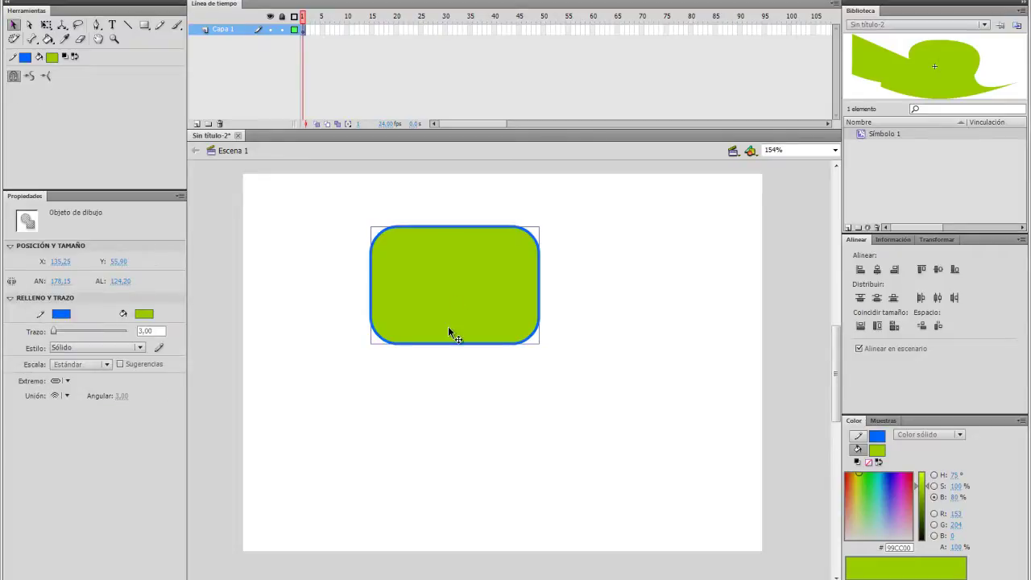
Step: Shift the rounded rectangle on the stage and place a duplicate overlapping its lower-right part
left_click_drag(448, 286, 445, 267)
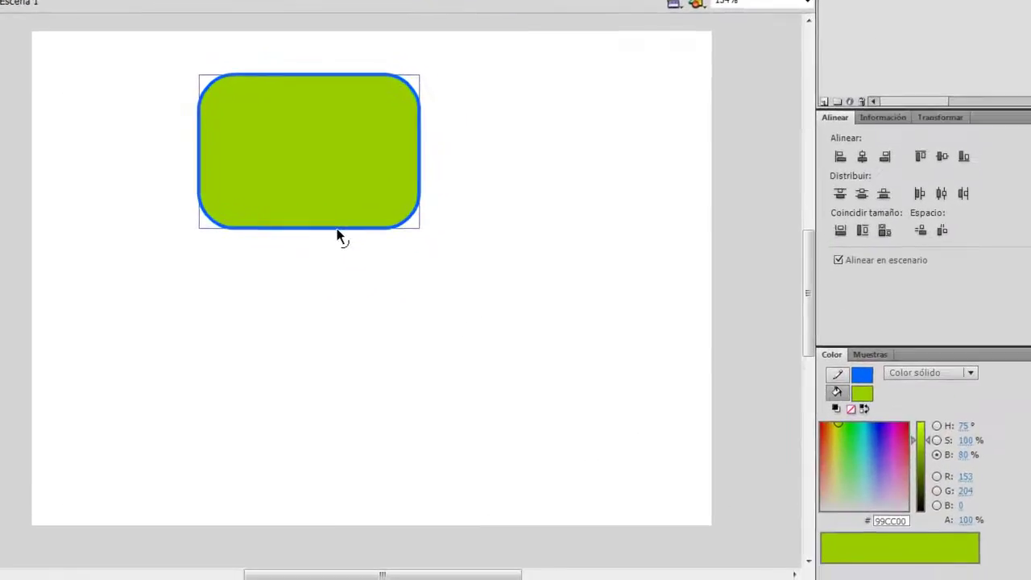
left_click_drag(476, 327, 482, 354)
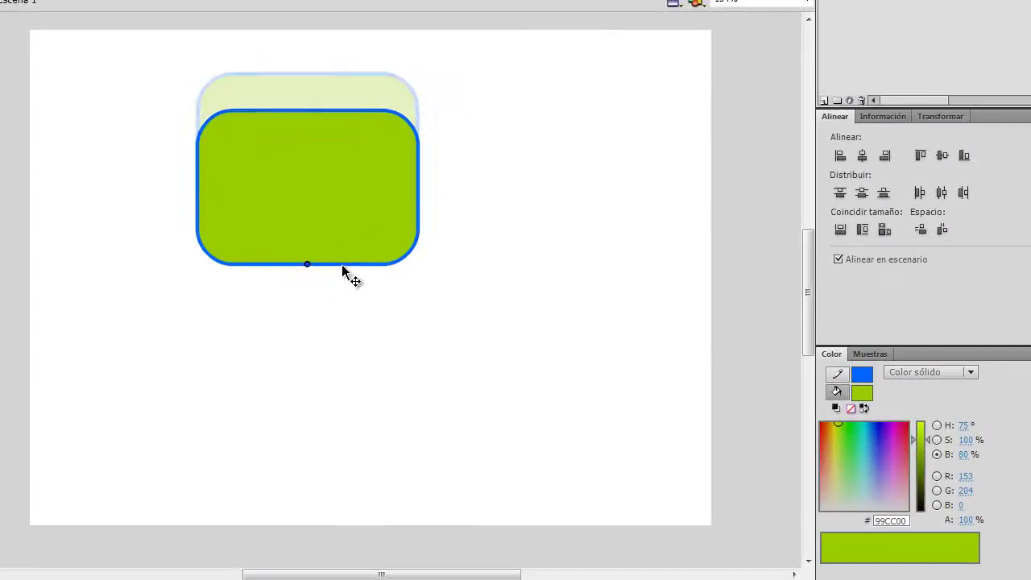
left_click(377, 157)
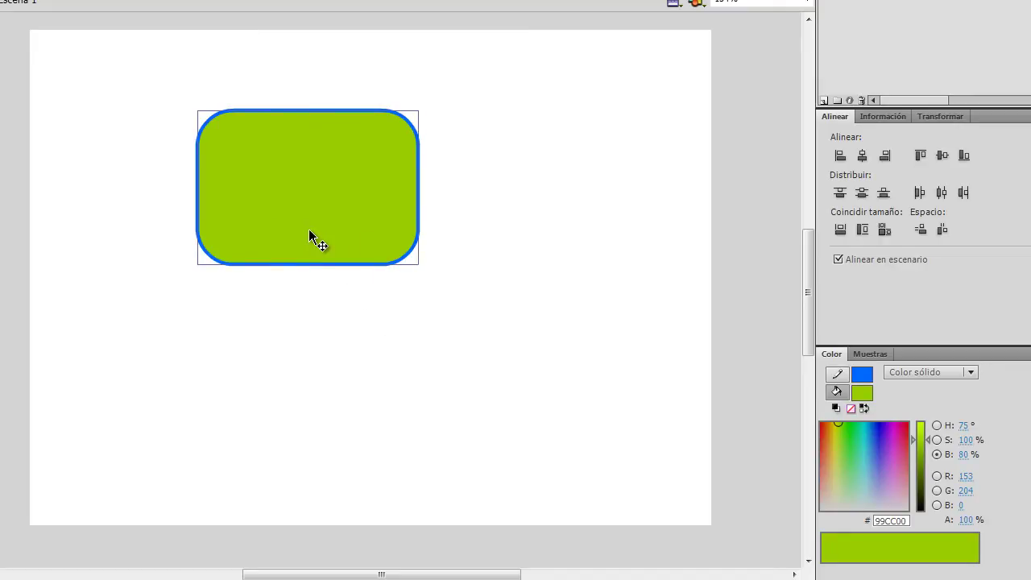
left_click_drag(308, 229, 398, 293)
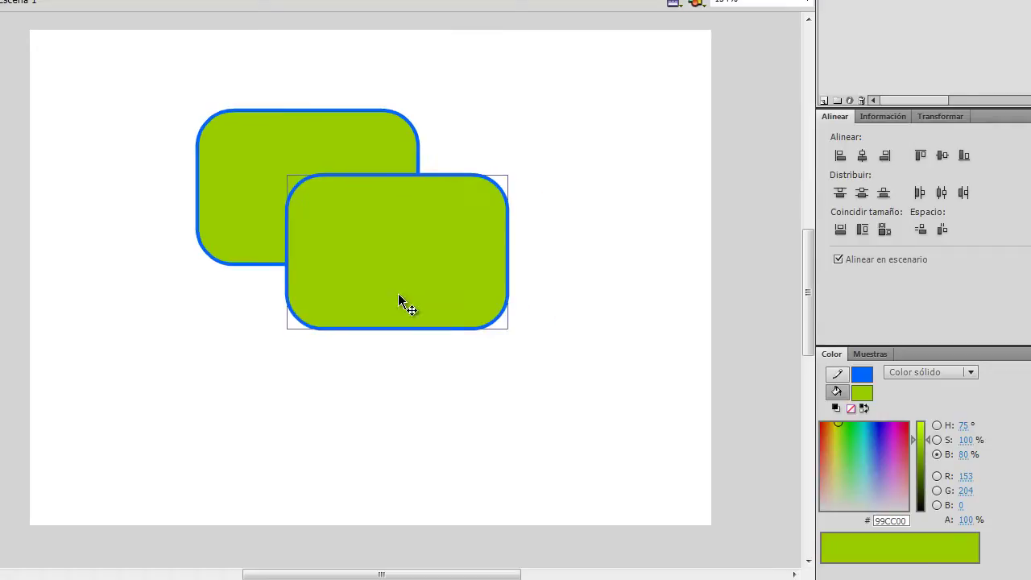
left_click_drag(402, 203, 369, 270)
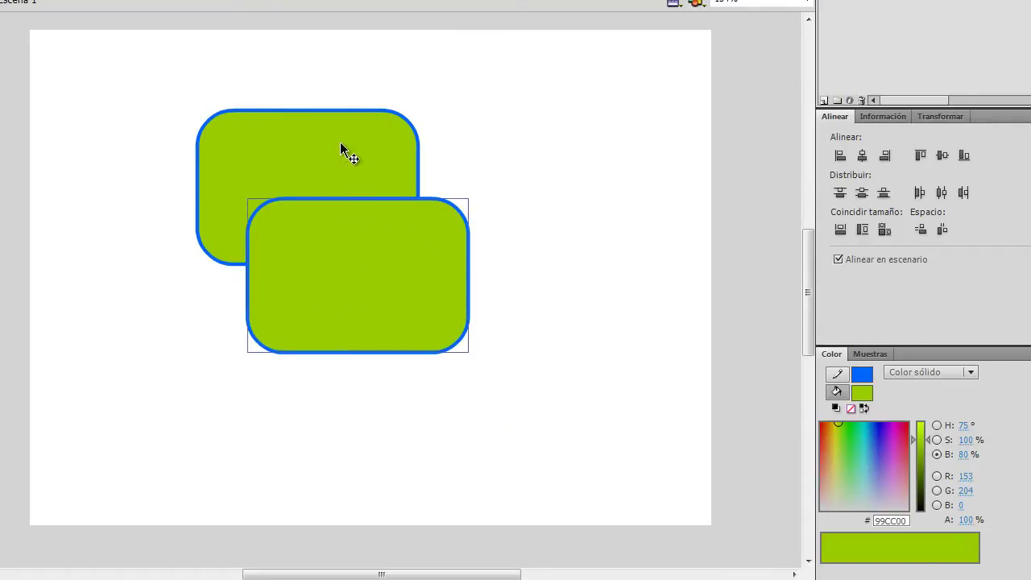
Step: Send the duplicate rounded rectangle to the back of the stacking order
right_click(411, 256)
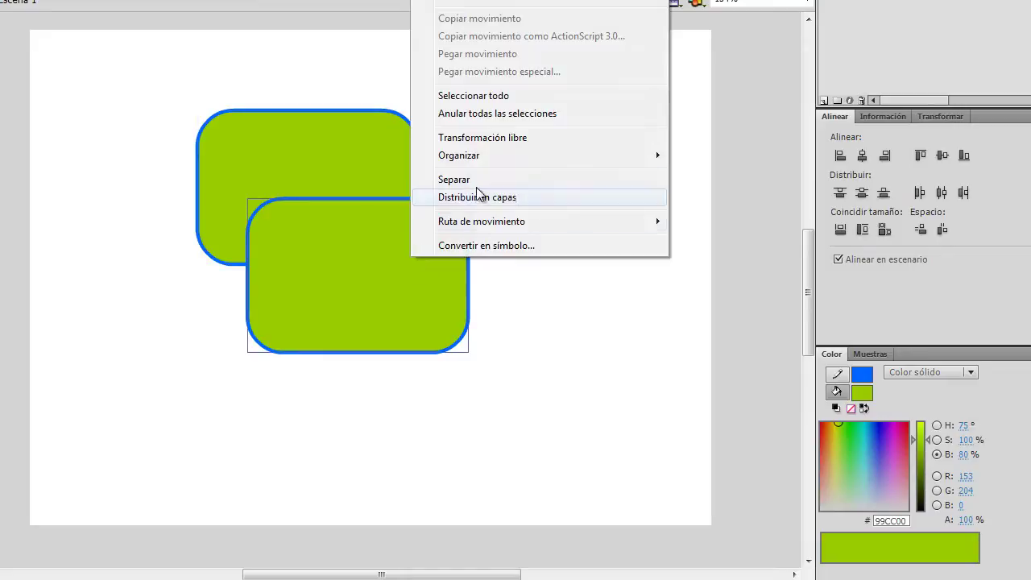
mouse_move(495, 155)
left_click(712, 209)
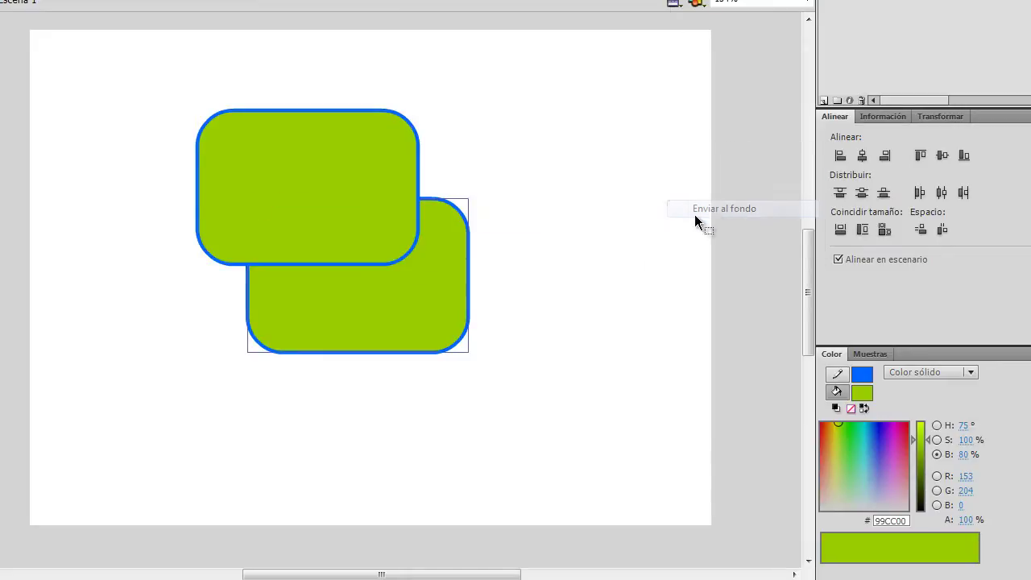
Step: Bring the duplicate rounded rectangle in front of the original again and deselect it
right_click(406, 313)
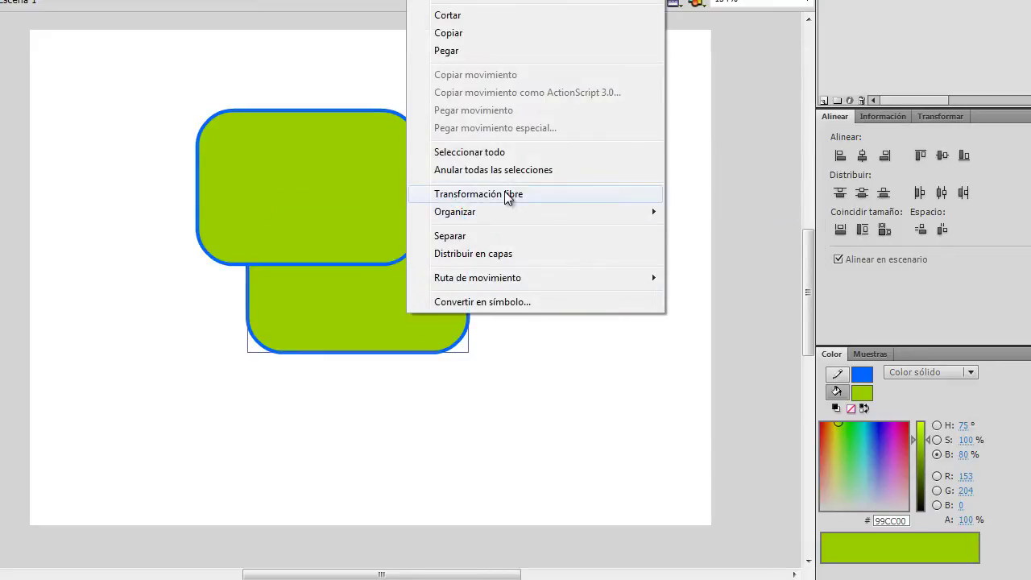
mouse_move(476, 213)
left_click(675, 212)
left_click(529, 244)
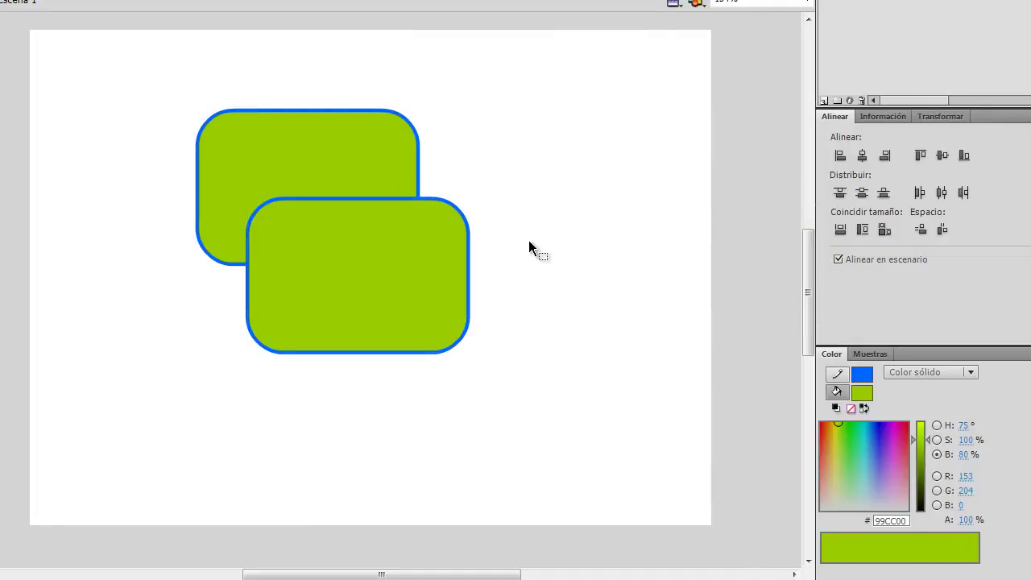
Step: Reposition both rounded rectangles so the front one overlaps only the lower-right corner of the rear one
left_click_drag(336, 260, 396, 230)
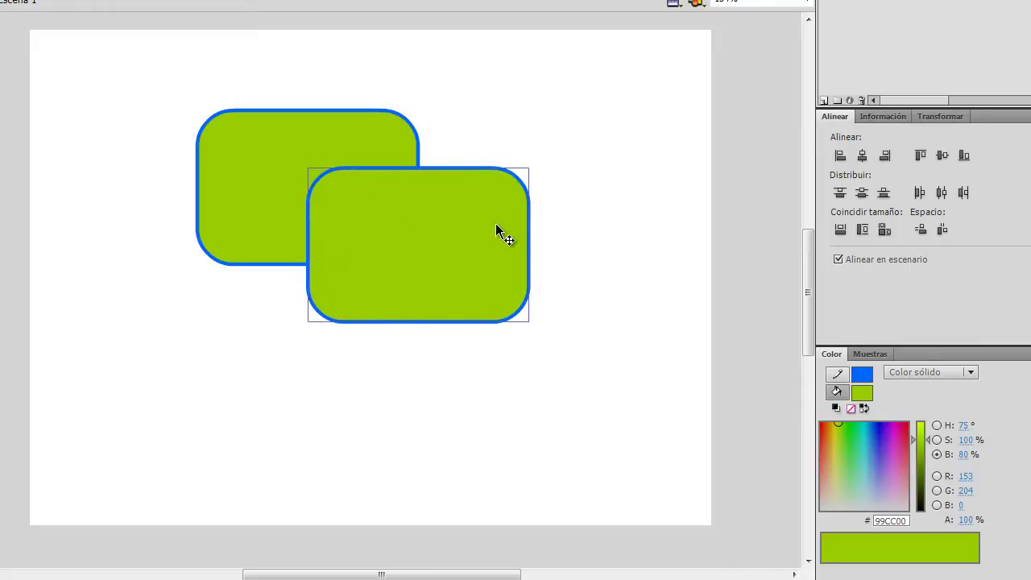
left_click(298, 139)
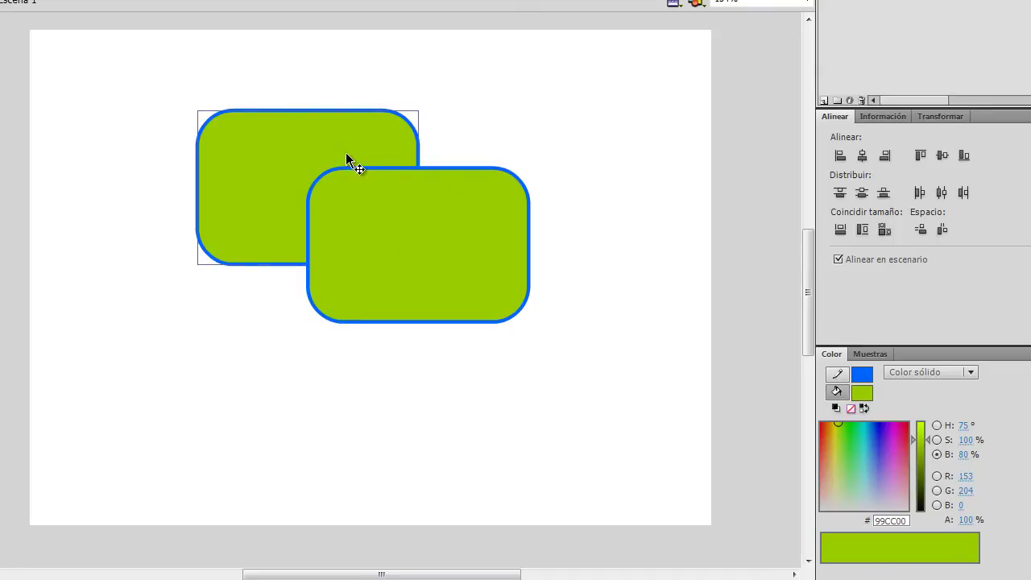
left_click_drag(344, 130, 195, 118)
left_click_drag(137, 156, 252, 155)
left_click(425, 124)
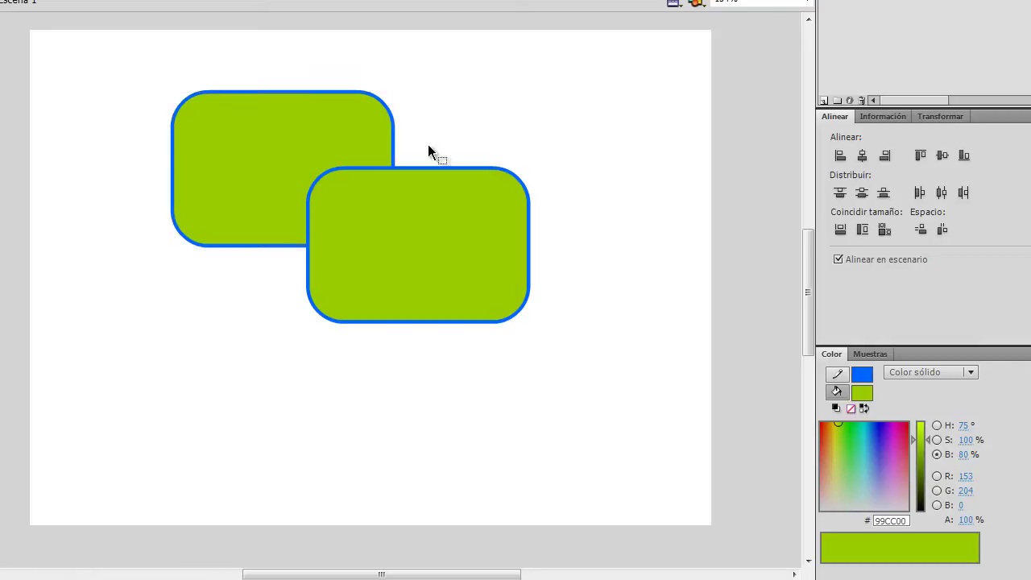
Step: Open the rear rectangle's drawing object to inspect its shape, and return to Escena 1
double_click(290, 156)
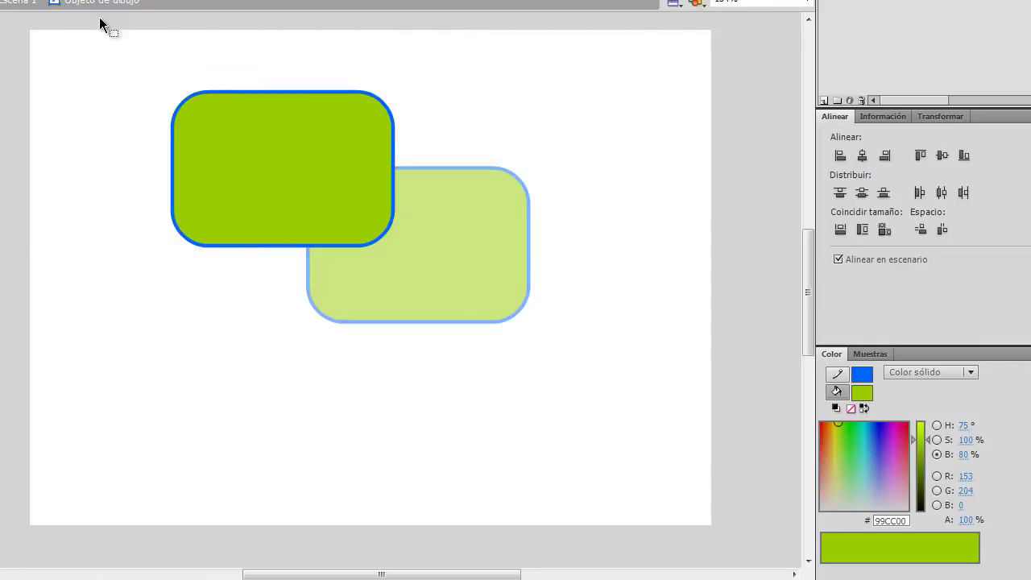
left_click(230, 153)
left_click(432, 134)
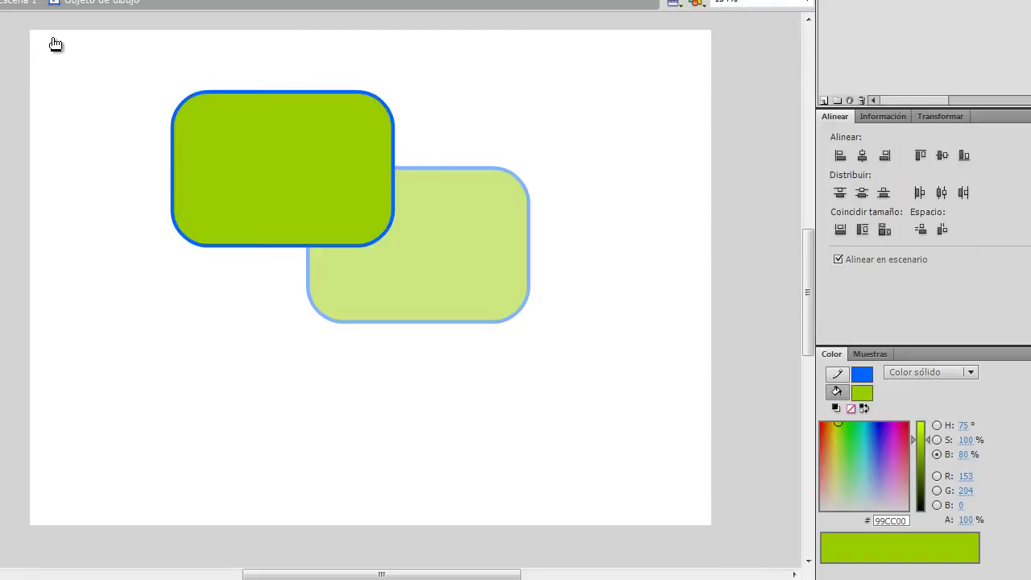
left_click(20, 4)
Step: Move the two rounded rectangles across the stage and back toward its upper-left area, keeping them overlapping
mouse_move(272, 155)
left_mouse_down()
mouse_move(274, 186)
mouse_move(503, 286)
mouse_move(546, 344)
mouse_move(492, 347)
left_mouse_up()
left_click_drag(397, 246, 240, 146)
left_click_drag(513, 408, 353, 250)
Step: Select both rounded rectangles on the stage and delete them
left_click_drag(48, 51, 532, 355)
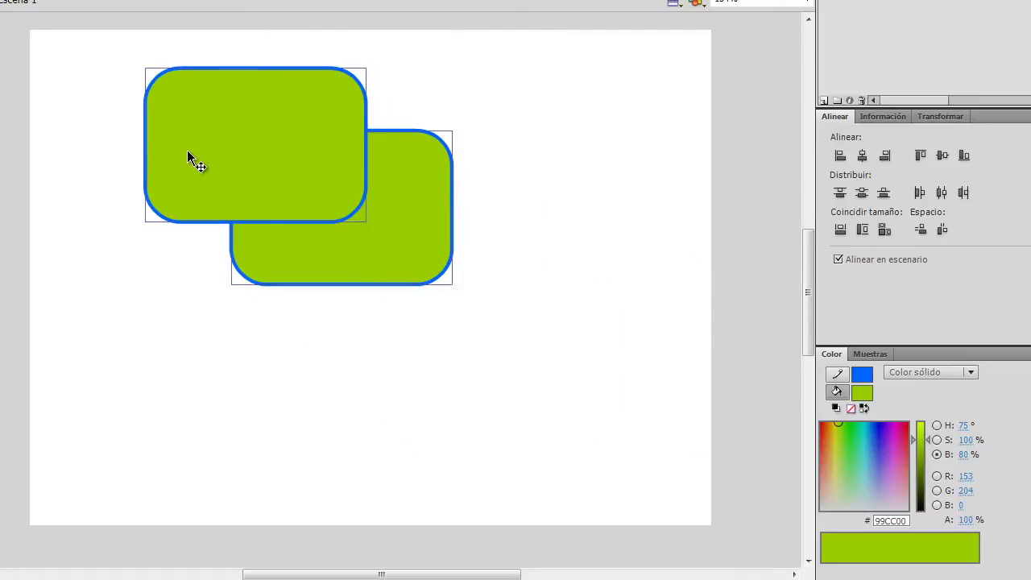
key("Escape")
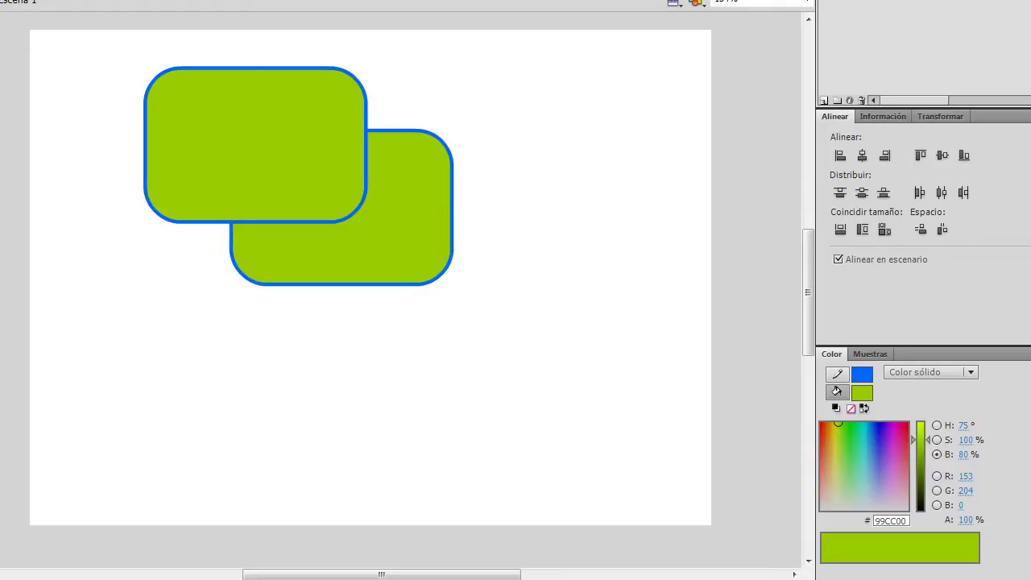
left_click_drag(115, 53, 568, 386)
key("Delete")
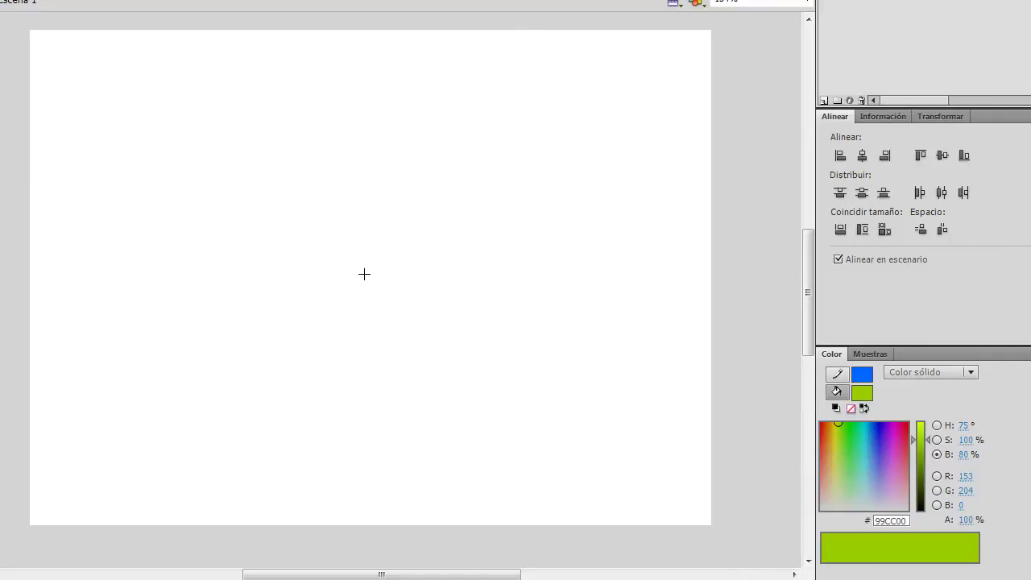
Step: Draw a wide green ellipse with a blue outline and, below it, a circle about 141 px across
left_click_drag(257, 168, 590, 279)
left_click_drag(217, 329, 391, 451)
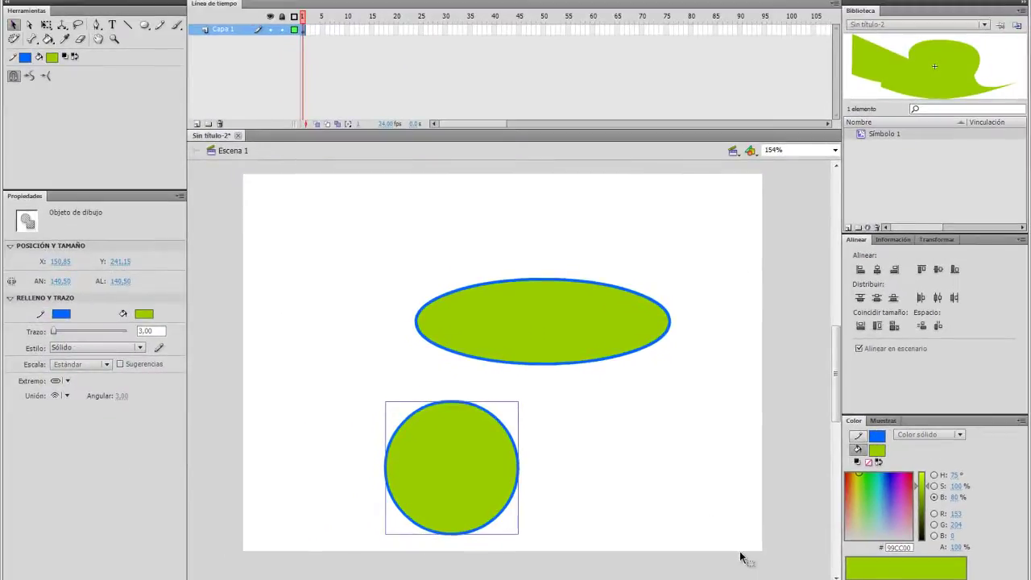
Step: Delete both ovals and draw a pie-shaped circle about 167 px across with an oval start angle of 67.76
key("ctrl+a")
key("Delete")
left_click(144, 25)
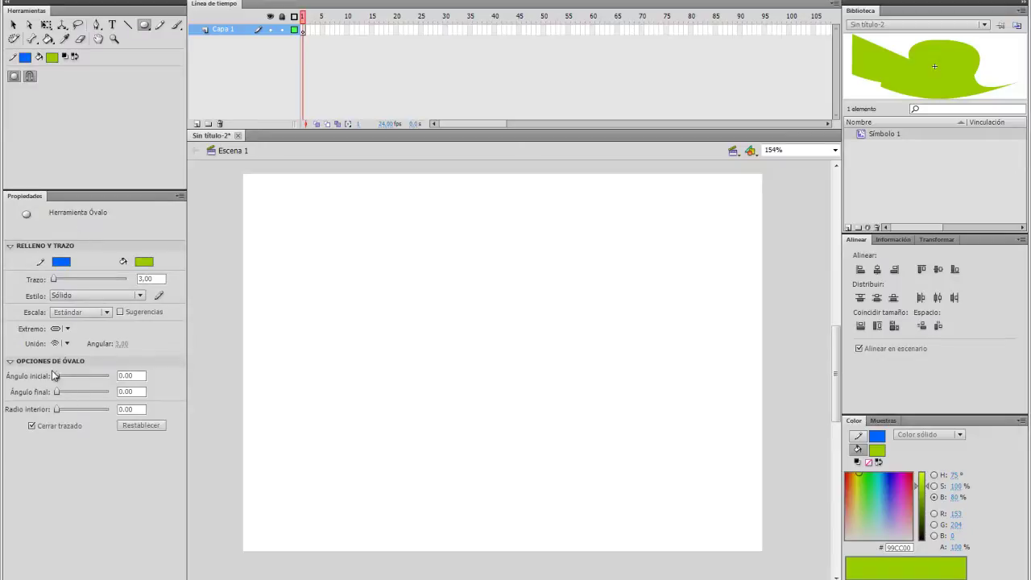
left_click_drag(57, 376, 67, 376)
mouse_move(351, 237)
left_mouse_down()
mouse_move(533, 405)
mouse_move(493, 398)
mouse_move(509, 393)
left_mouse_up()
key("v")
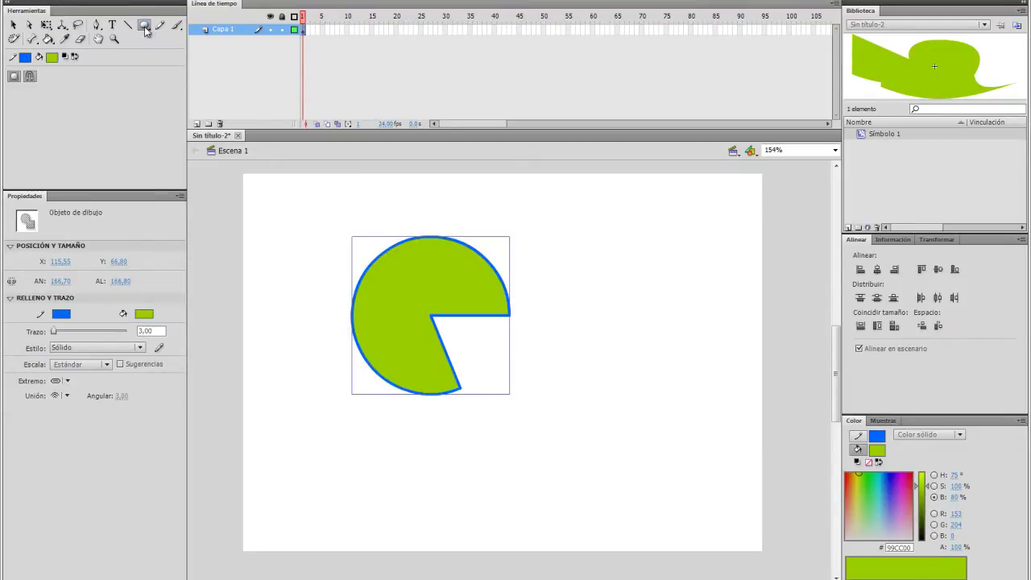
left_click(13, 25)
left_click(247, 259)
Step: Set the oval inner radius to 50.08 and draw an open ring about 132 px across beside the pie shape
left_click(145, 24)
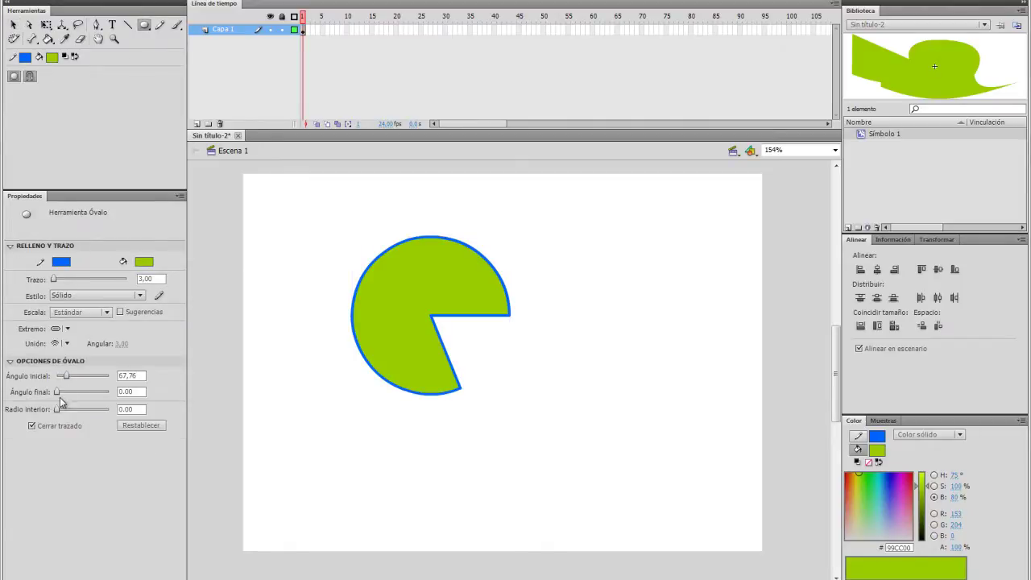
left_click_drag(68, 409, 83, 409)
left_click_drag(590, 343, 715, 413)
left_click(13, 25)
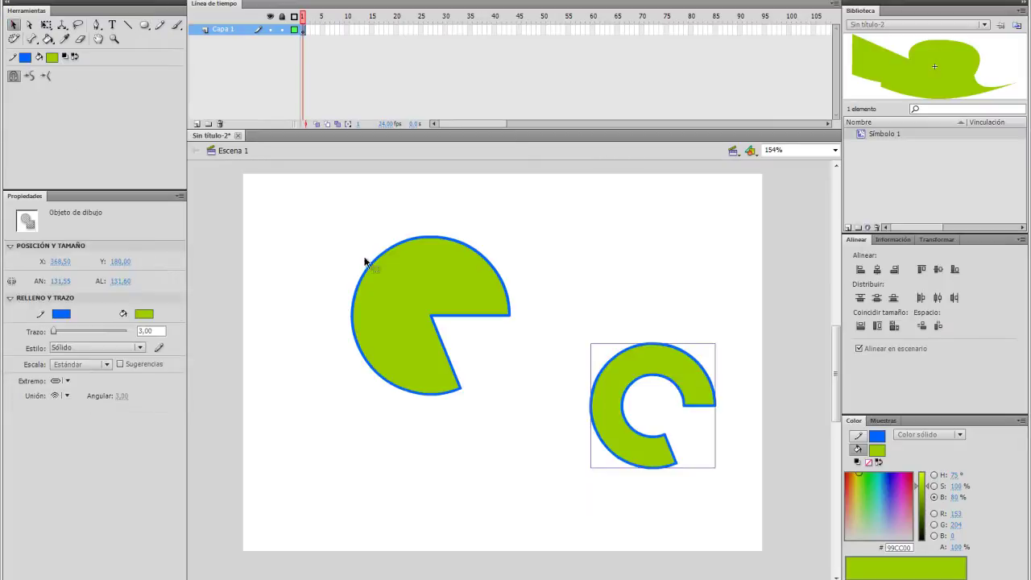
Step: Delete the pie and ring shapes and draw a pentagon about 120 by 119 px with the PolyStar tool
key("ctrl+a")
key("Delete")
left_click(159, 26)
left_click(146, 27)
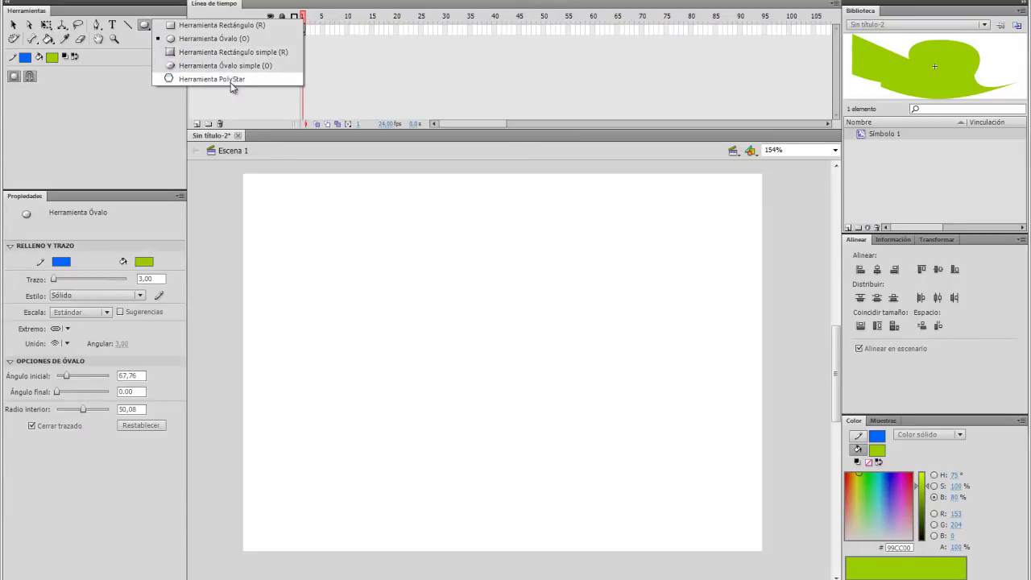
left_click(244, 82)
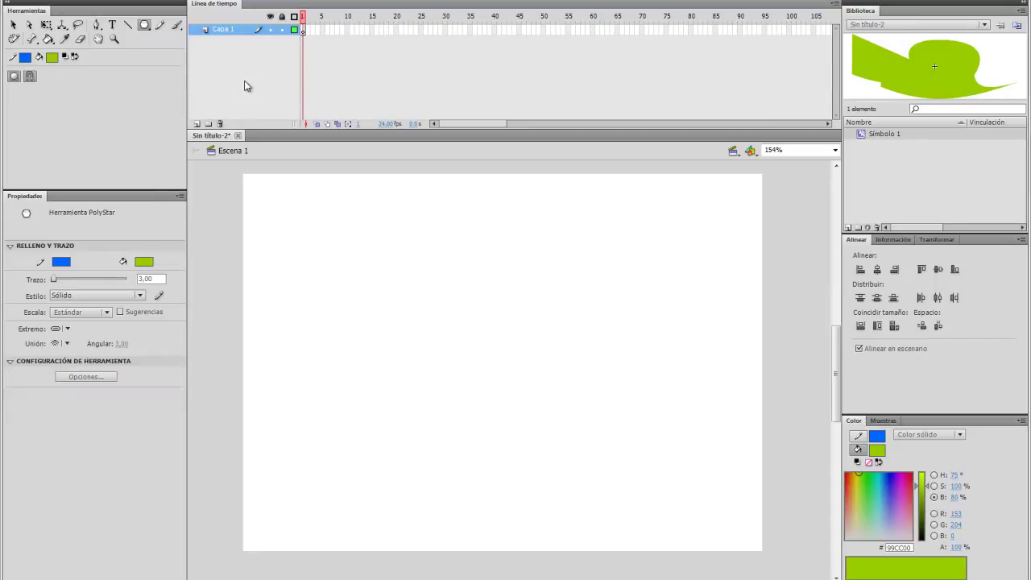
mouse_move(338, 245)
left_mouse_down()
mouse_move(373, 297)
mouse_move(386, 297)
left_mouse_up()
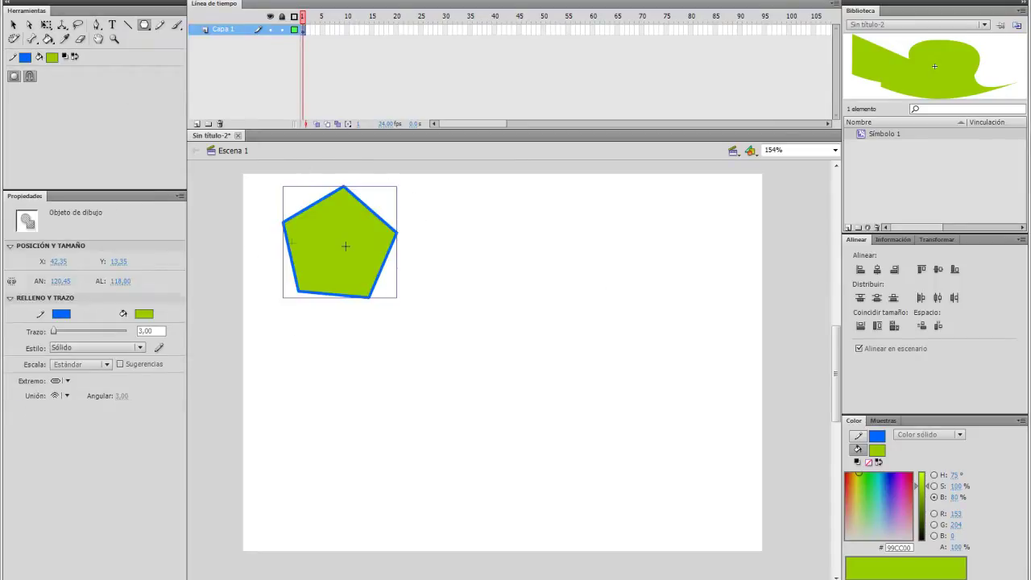
key("v")
left_click(142, 26)
left_click(385, 354)
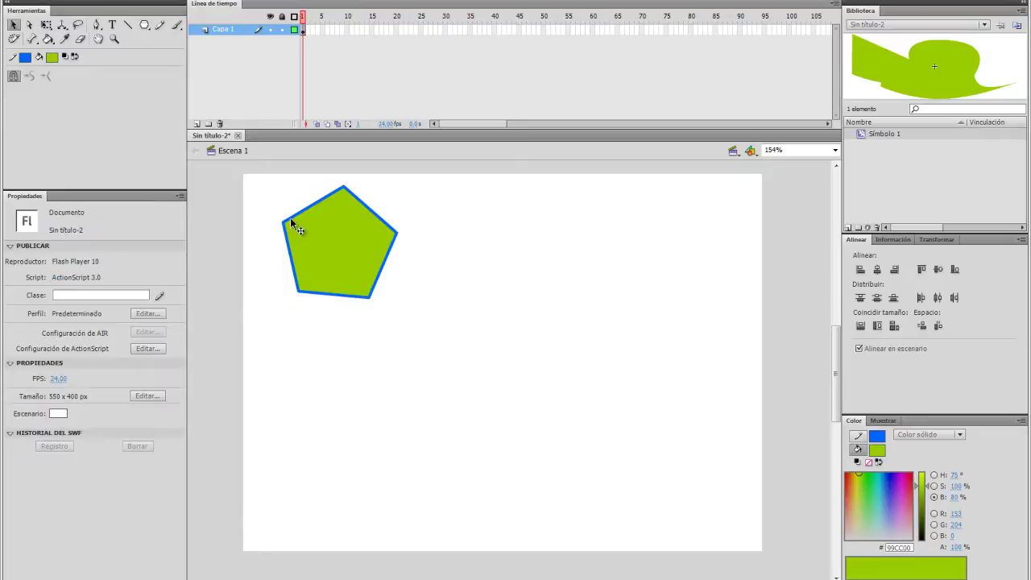
Step: Set the PolyStar tool to the star style (Estrella) with 4 sides
left_click(144, 25)
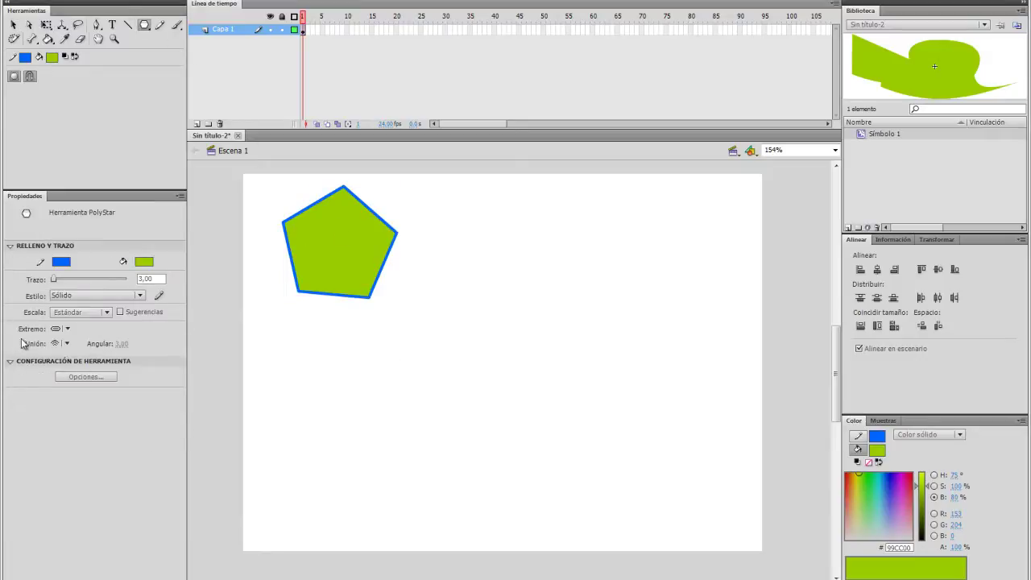
left_click(86, 376)
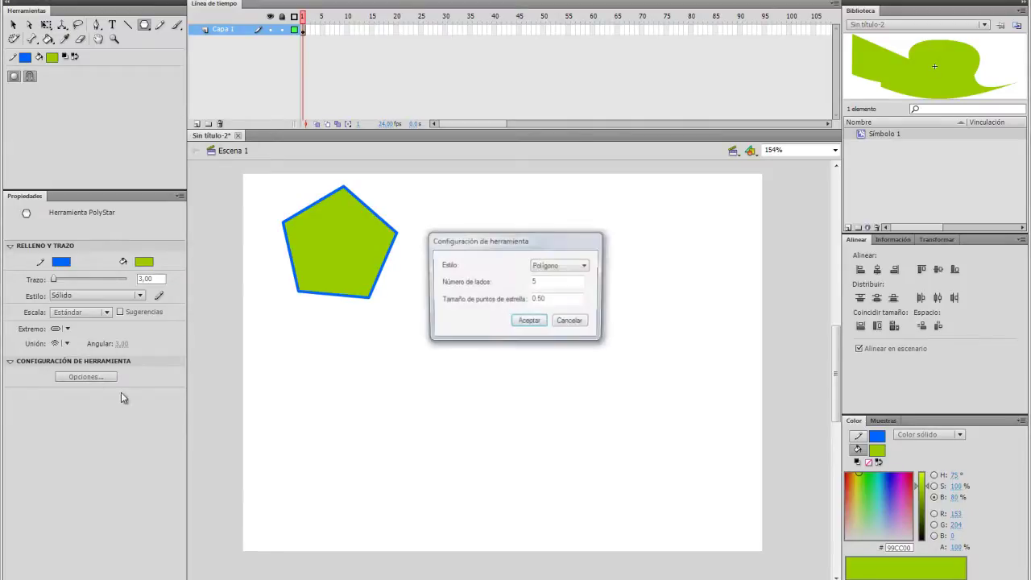
left_click_drag(478, 244, 522, 223)
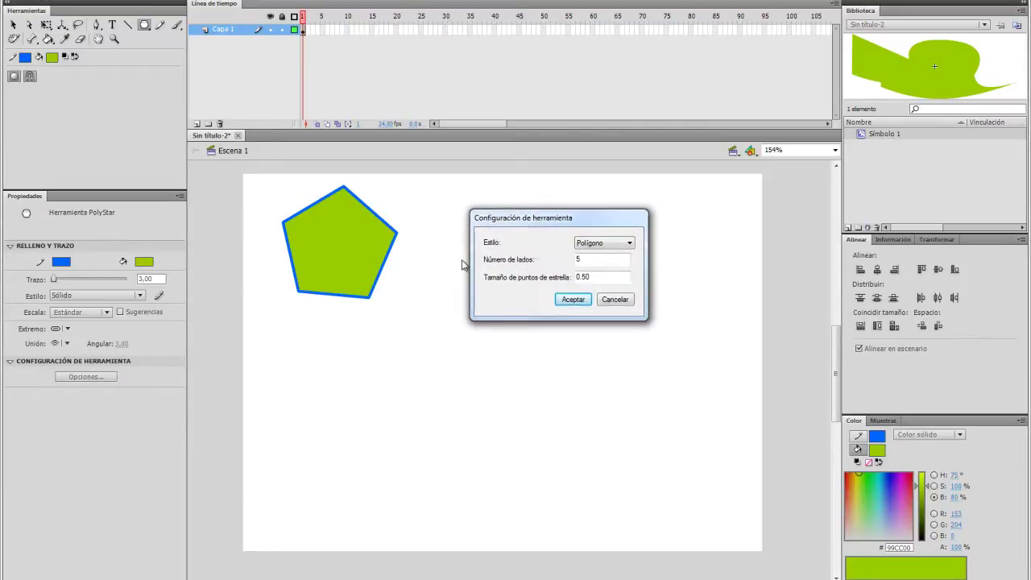
left_click(595, 244)
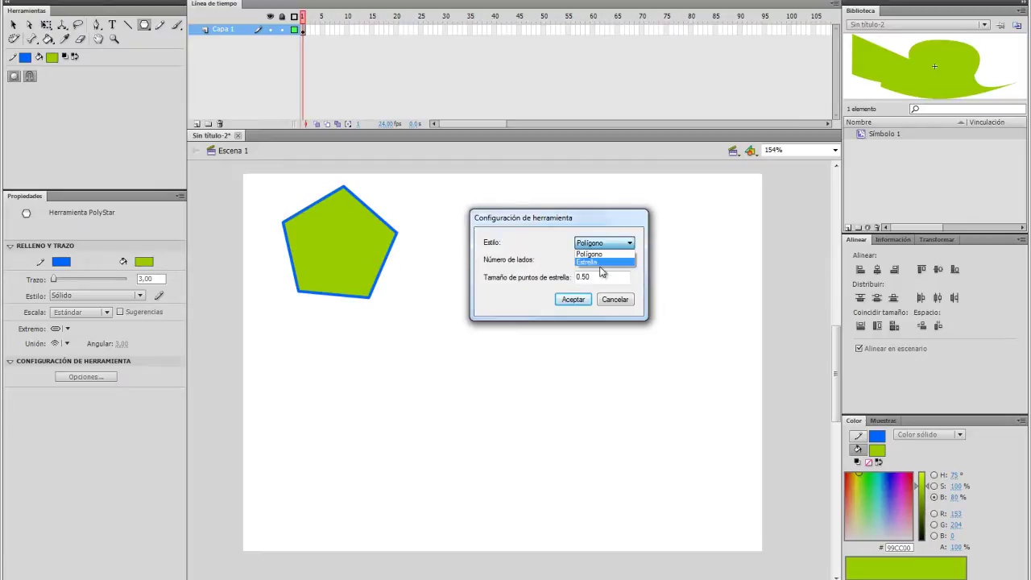
left_click(595, 263)
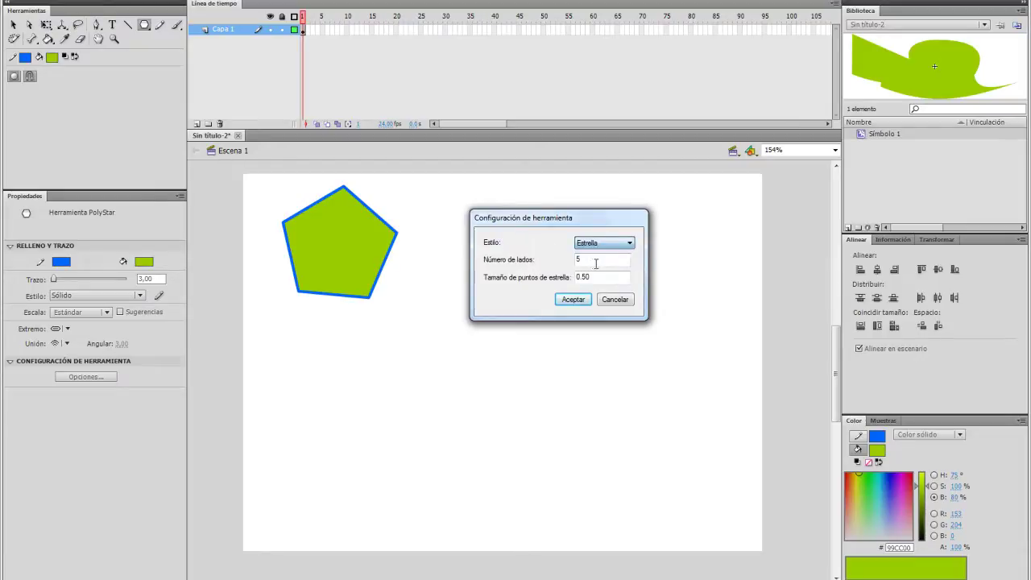
left_click_drag(593, 263, 556, 275)
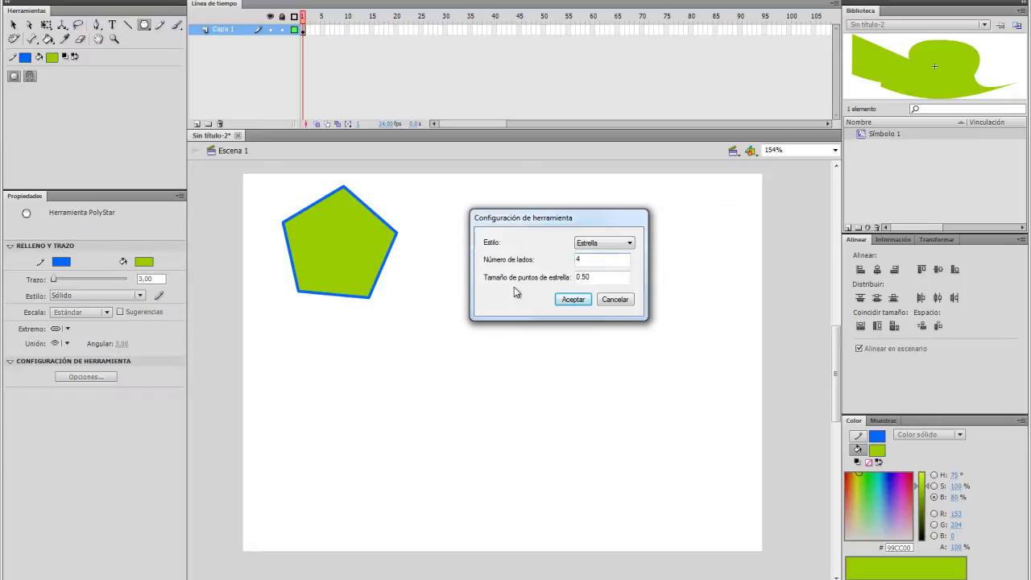
left_click(572, 300)
Step: Draw a four-pointed star about 130 by 131 px beside the pentagon and move it slightly down onto the stage
mouse_move(518, 228)
left_mouse_down()
mouse_move(545, 290)
mouse_move(523, 290)
left_mouse_up()
key("v")
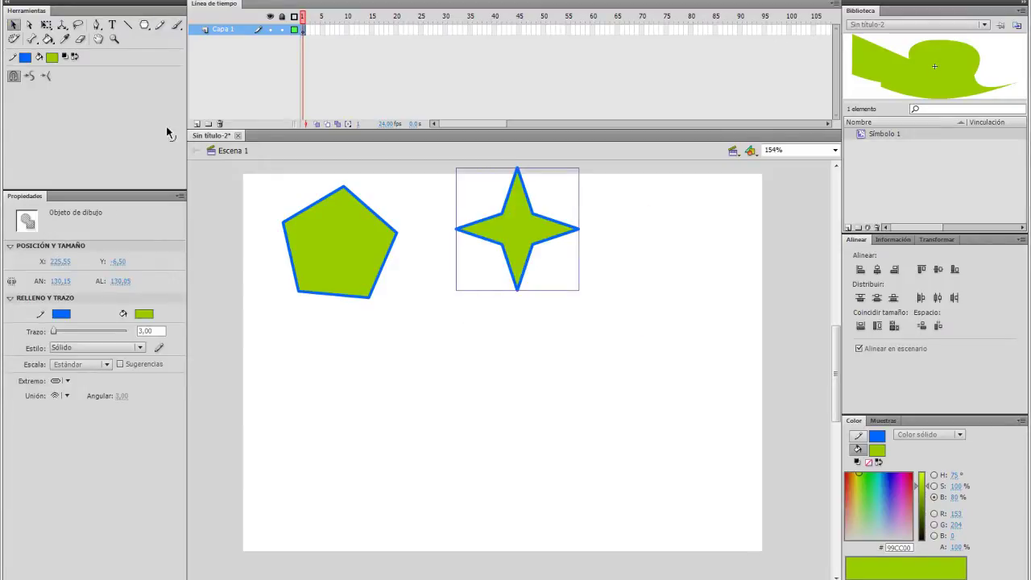
left_click_drag(557, 226, 557, 248)
left_click(659, 251)
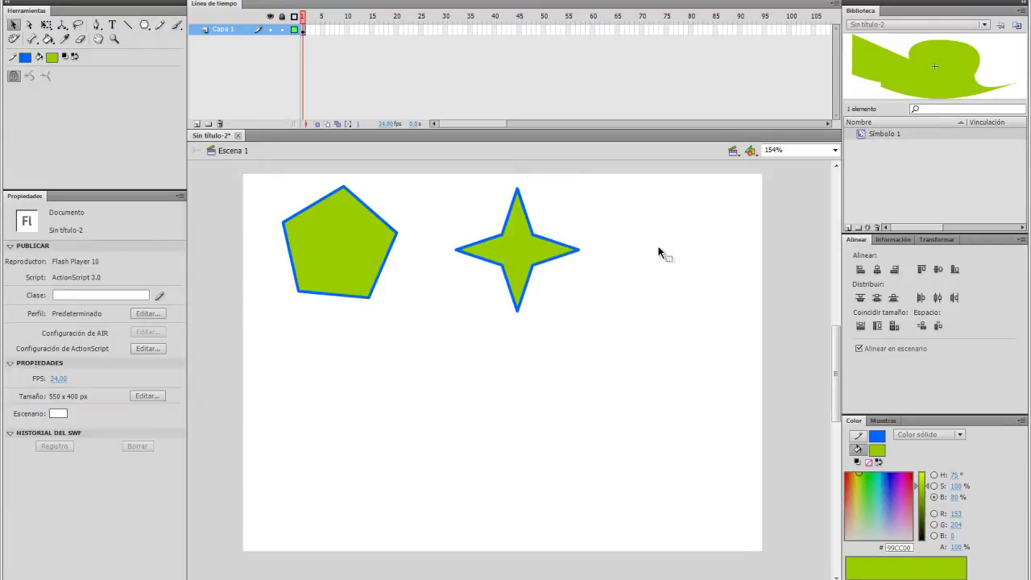
Step: Scribble a freehand pencil line about 359 by 262 px over the stage, and delete everything on it
left_click(160, 24)
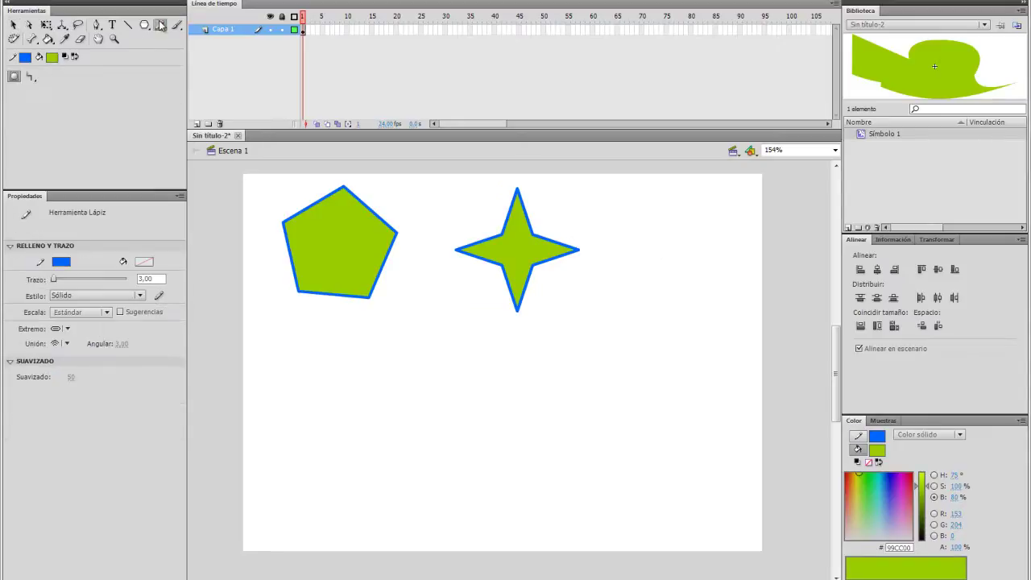
mouse_move(663, 240)
left_mouse_down()
mouse_move(536, 435)
mouse_move(663, 453)
mouse_move(665, 380)
mouse_move(480, 266)
mouse_move(610, 311)
mouse_move(574, 384)
left_mouse_up()
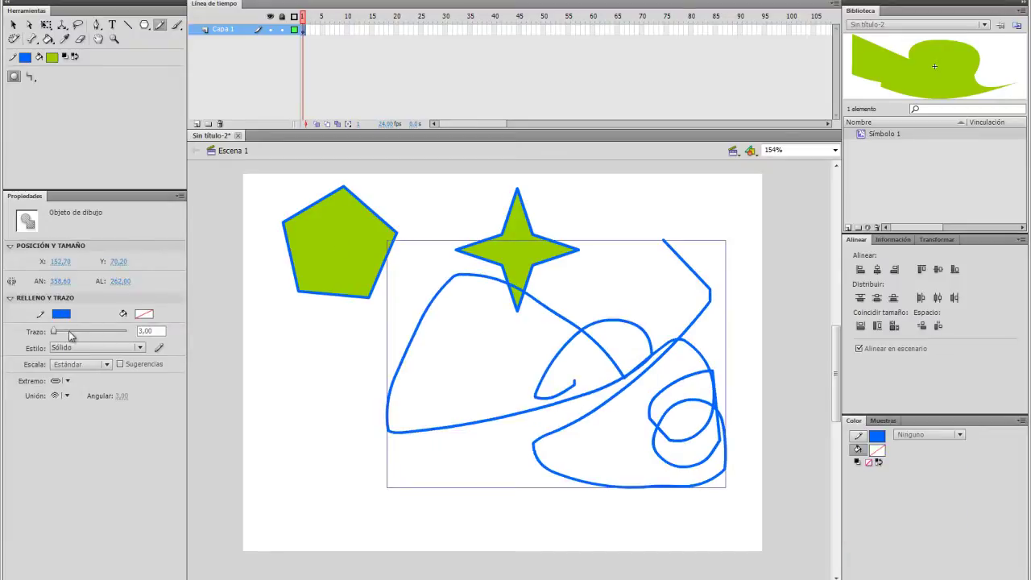
left_click(14, 25)
key("ctrl+a")
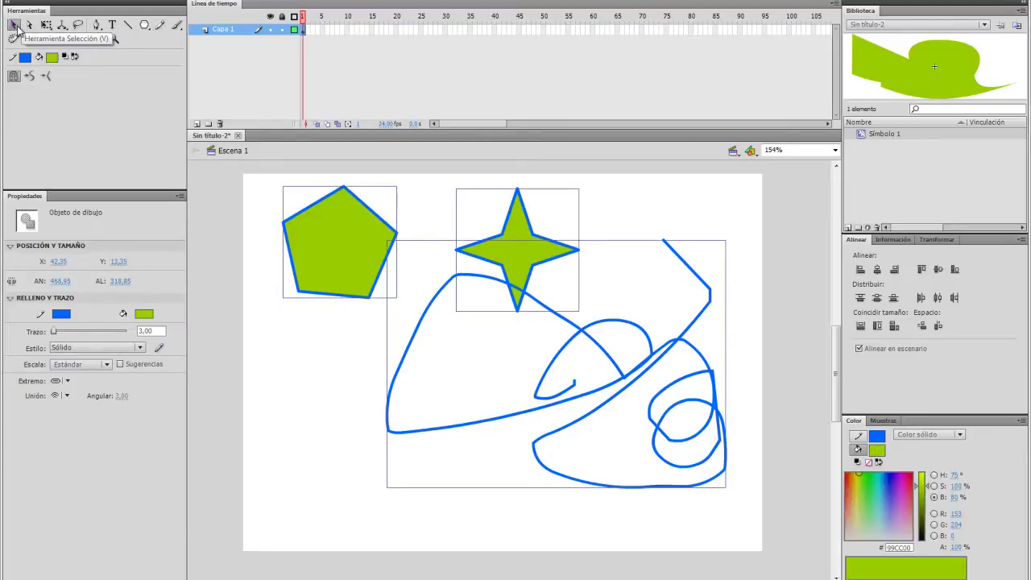
key("Delete")
Step: Try a freehand stroke with the Brush tool, undo it, and choose the Pintar normal brush mode
left_click(177, 25)
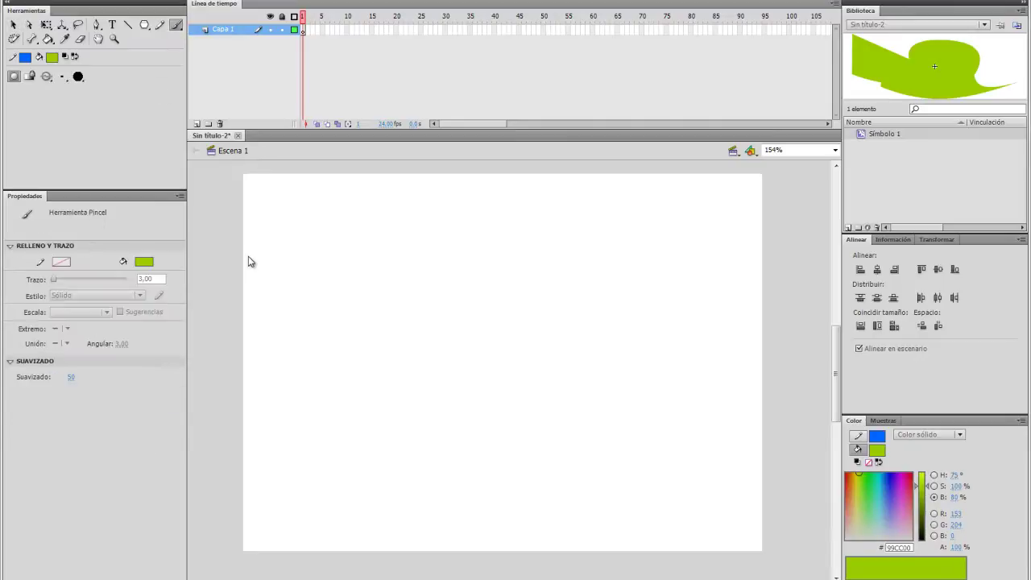
mouse_move(322, 262)
left_mouse_down()
mouse_move(439, 350)
mouse_move(504, 288)
mouse_move(543, 293)
left_mouse_up()
key("ctrl+z")
left_click(18, 78)
left_click(45, 81)
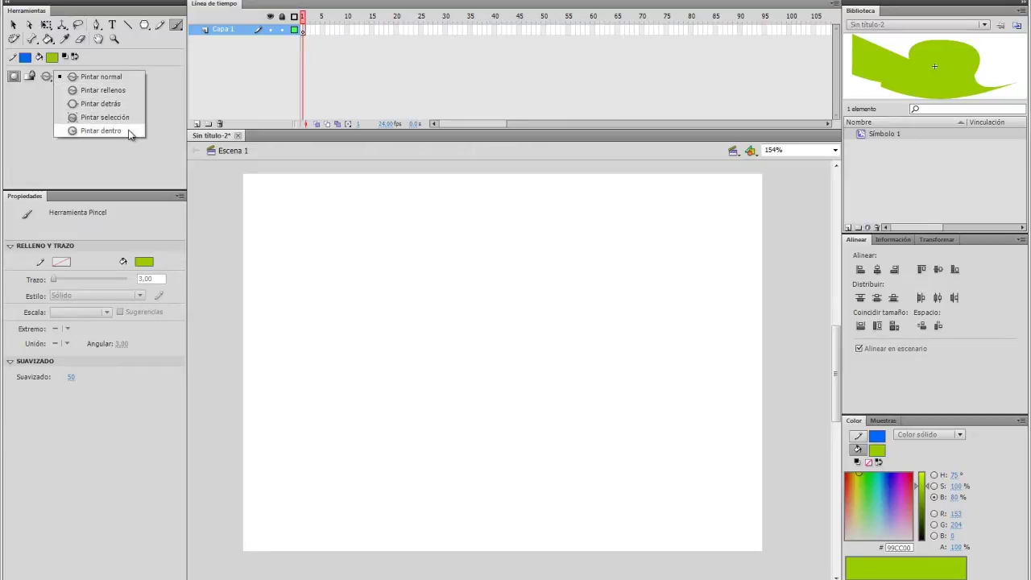
left_click(104, 77)
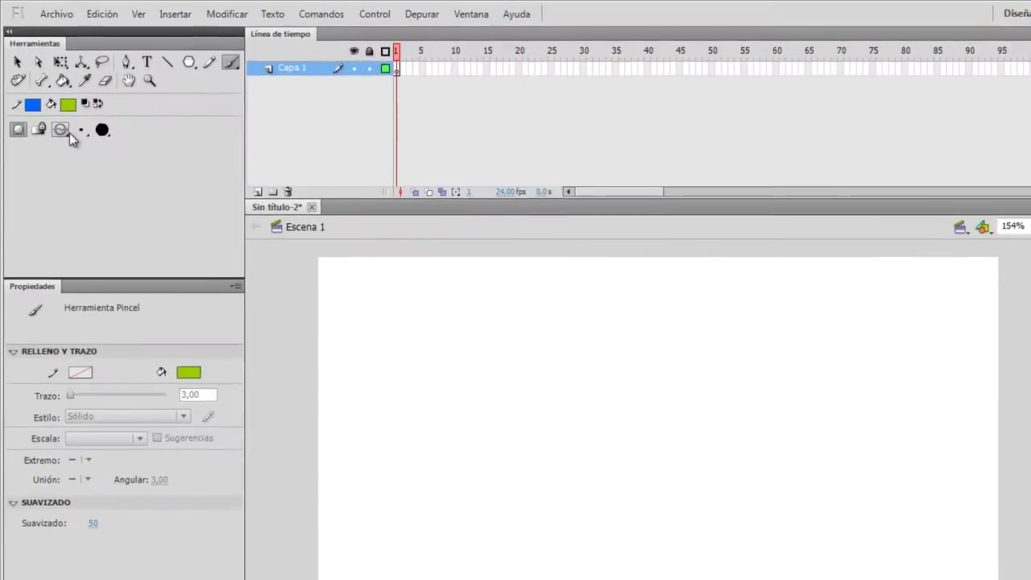
Step: Set the brush to a medium size with a slanted line shape
left_click(69, 94)
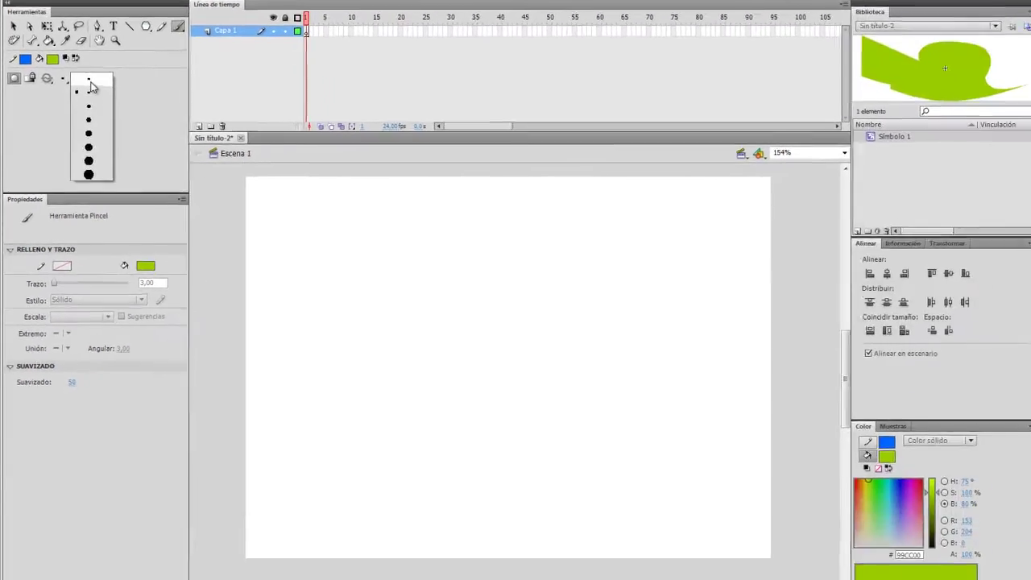
left_click(111, 122)
left_click(78, 118)
left_click(85, 133)
left_click(91, 76)
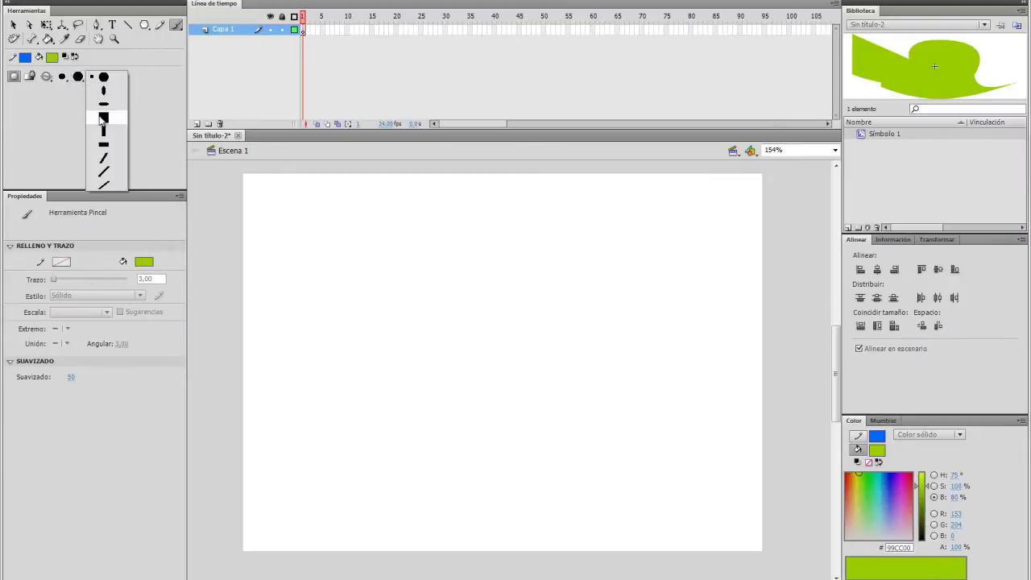
left_click(103, 170)
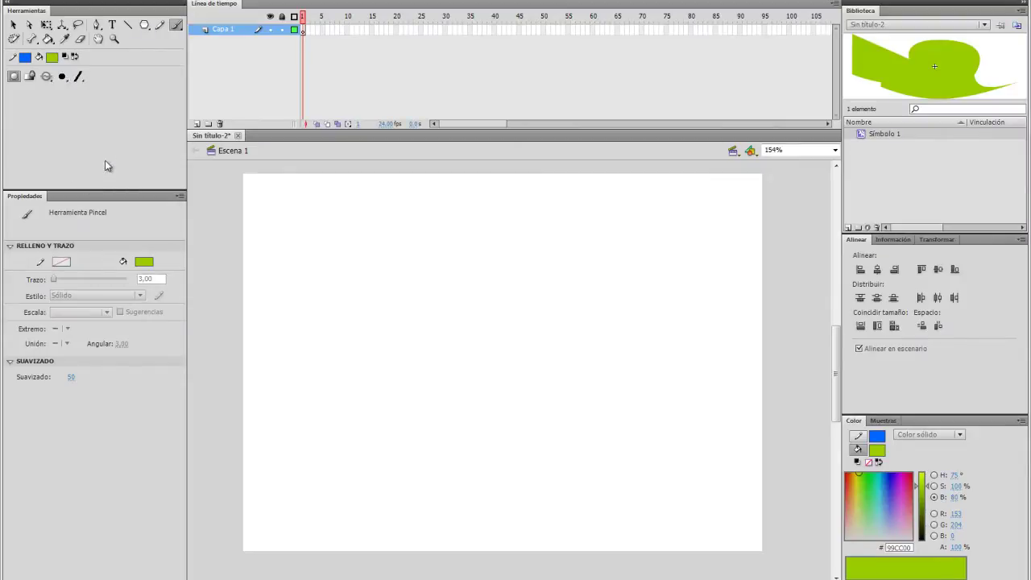
Step: Paint a series of green calligraphic, letter-like strokes across the stage with the slanted brush
mouse_move(317, 283)
left_mouse_down()
mouse_move(428, 317)
mouse_move(476, 289)
left_mouse_up()
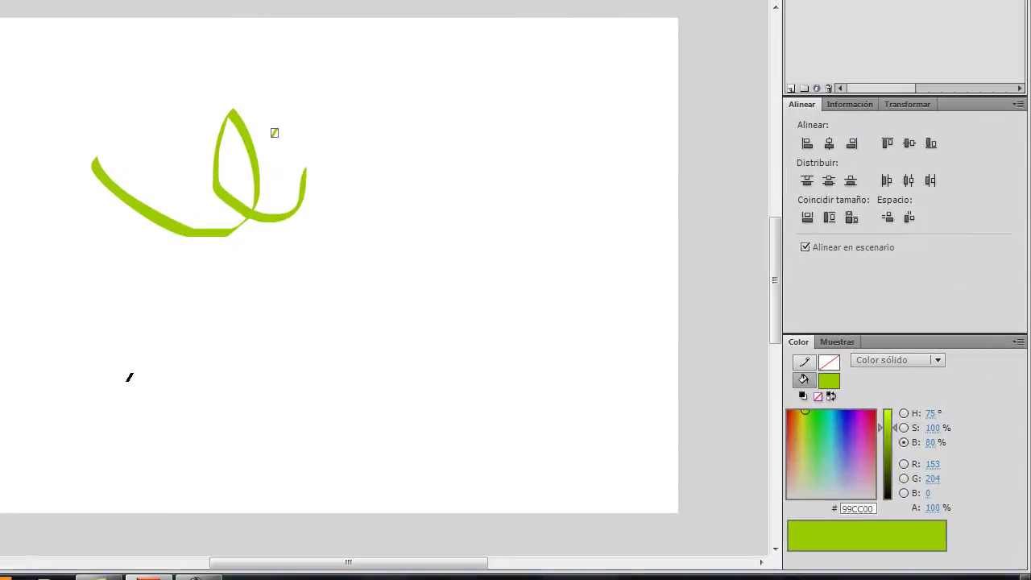
left_click_drag(305, 444, 391, 372)
mouse_move(192, 279)
left_mouse_down()
mouse_move(253, 383)
mouse_move(299, 278)
left_mouse_up()
mouse_move(354, 279)
left_mouse_down()
mouse_move(320, 257)
mouse_move(374, 282)
mouse_move(314, 382)
left_mouse_up()
left_click_drag(382, 230, 424, 221)
left_click_drag(449, 181, 444, 263)
left_click_drag(506, 111, 522, 219)
left_click_drag(483, 140, 544, 97)
left_click_drag(552, 162, 602, 147)
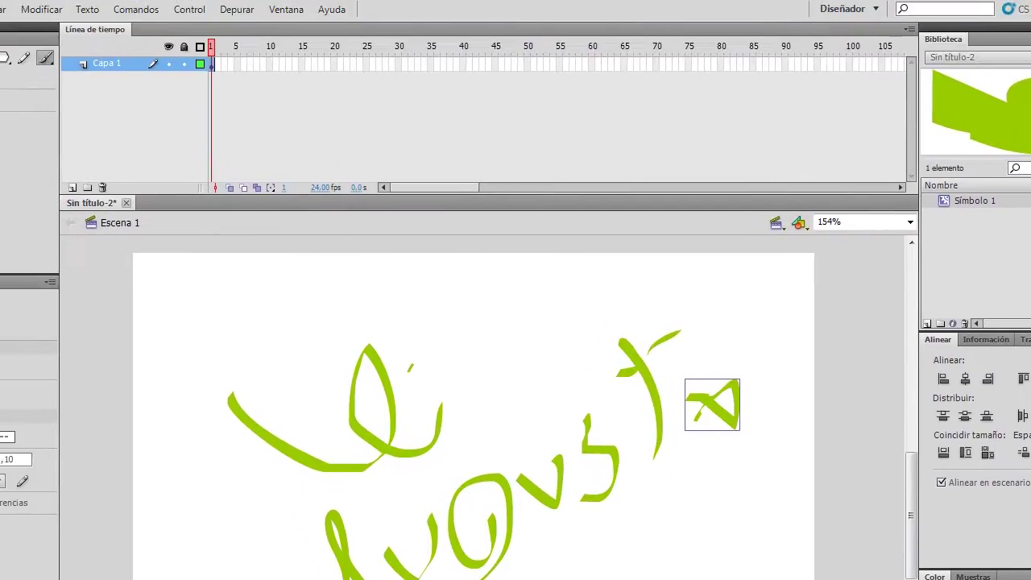
Step: Delete all brush strokes and spray black dots of the default shape over the stage with the Spray Brush tool
key("ctrl+a")
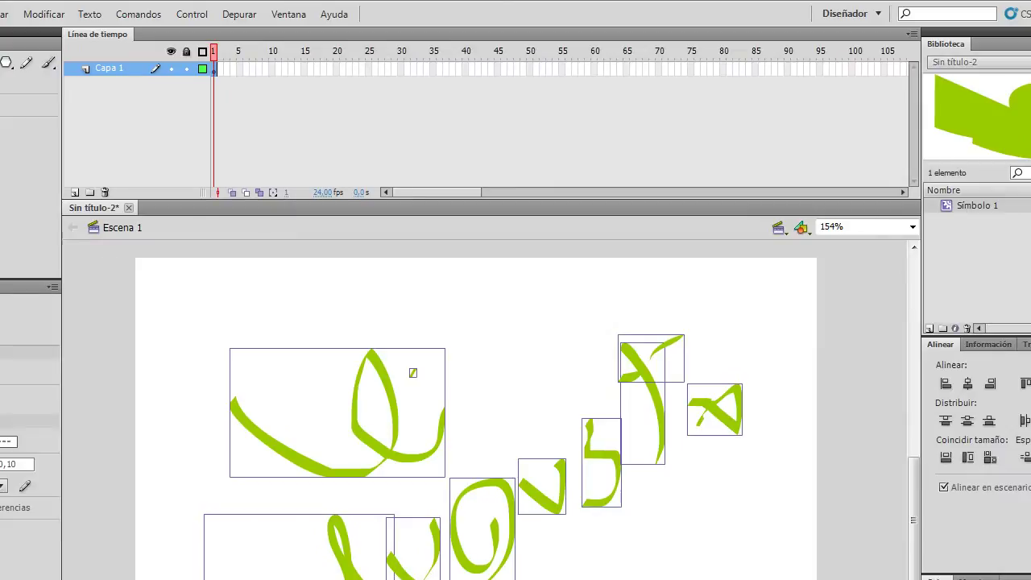
key("Delete")
left_click(42, 65)
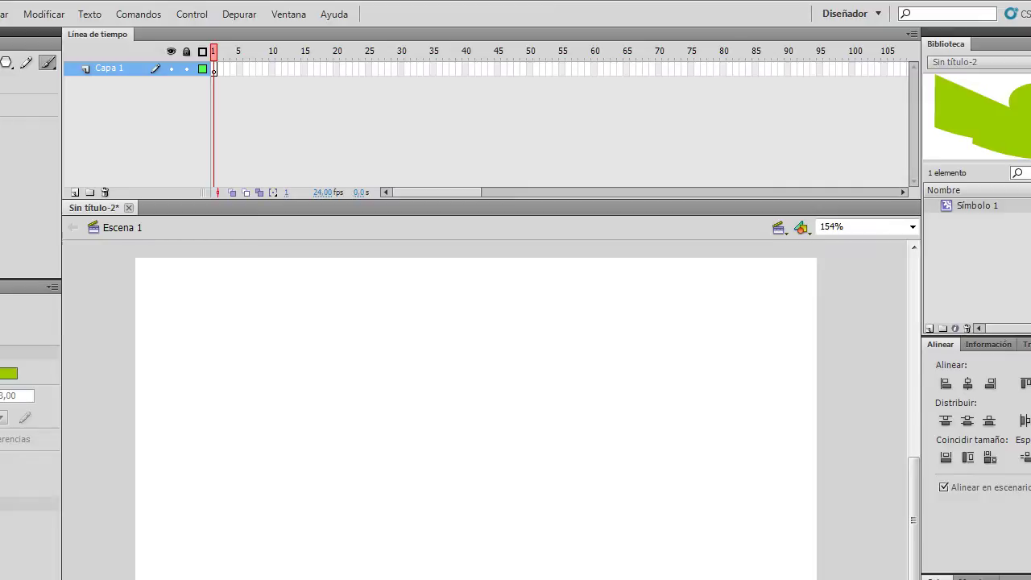
left_click(52, 68)
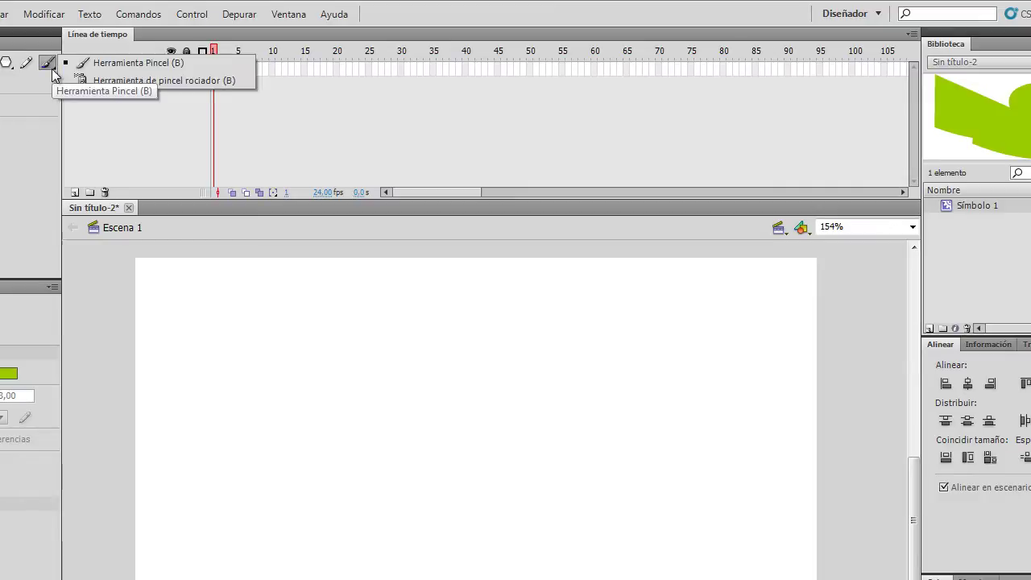
left_click(95, 82)
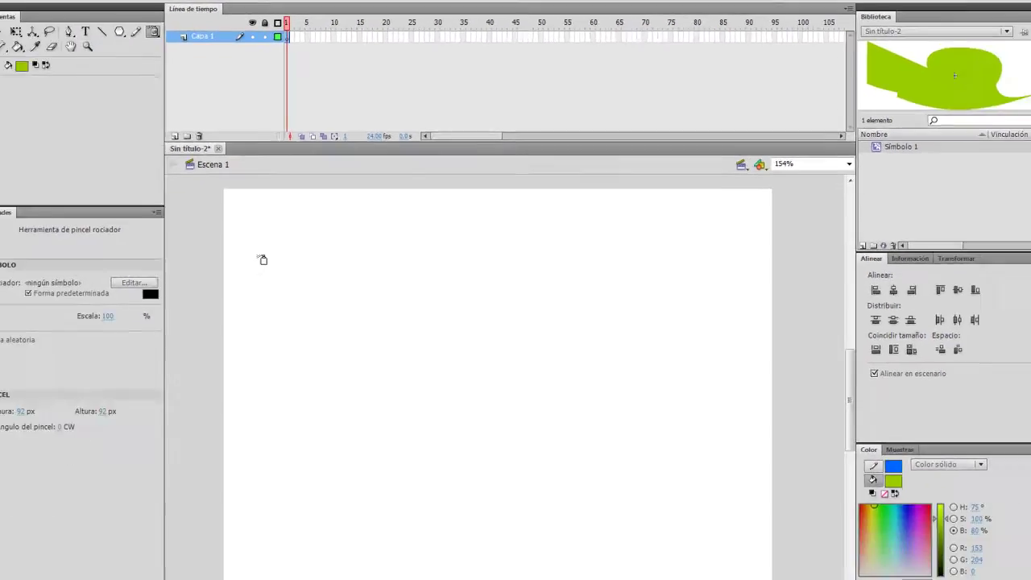
mouse_move(165, 309)
left_mouse_down()
mouse_move(429, 431)
mouse_move(773, 411)
left_mouse_up()
mouse_move(730, 292)
left_mouse_down()
mouse_move(587, 416)
mouse_move(454, 403)
mouse_move(446, 464)
mouse_move(592, 392)
mouse_move(410, 411)
mouse_move(357, 318)
mouse_move(633, 427)
mouse_move(474, 286)
mouse_move(217, 219)
mouse_move(268, 252)
mouse_move(421, 454)
mouse_move(473, 338)
mouse_move(567, 415)
mouse_move(368, 417)
left_mouse_up()
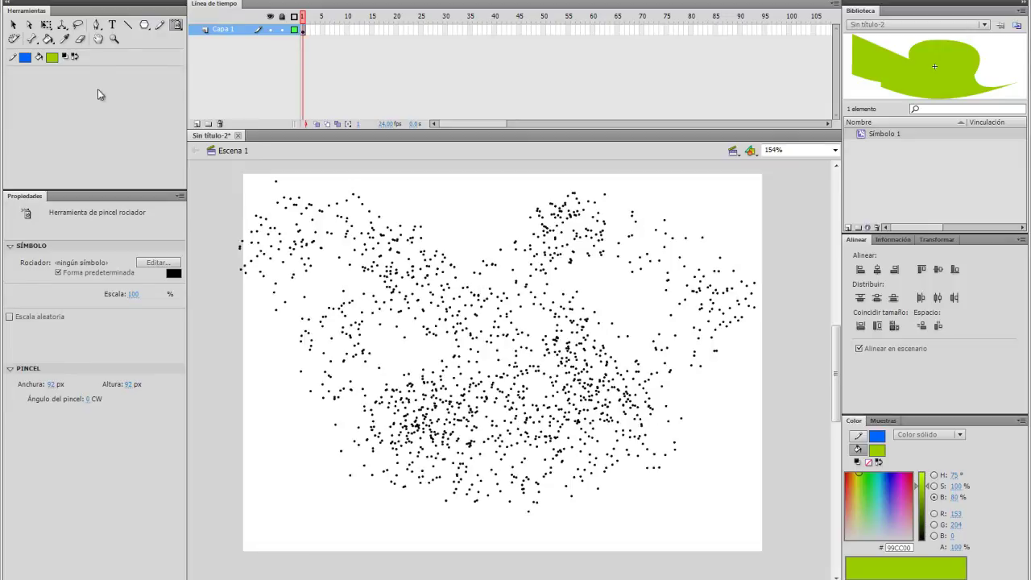
mouse_move(532, 421)
left_mouse_down()
mouse_move(635, 307)
mouse_move(468, 273)
left_mouse_up()
Step: Delete the sprayed dots and set the PolyStar tool to have no stroke colour
key("ctrl+a")
key("Delete")
left_click_drag(145, 26, 200, 74)
left_click(62, 261)
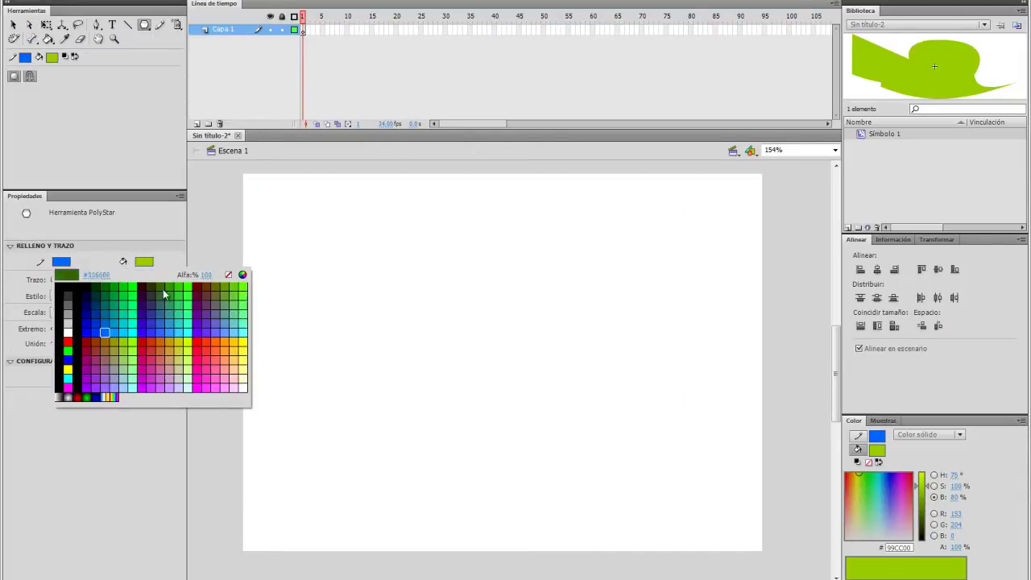
left_click(229, 275)
Step: Set the stage background colour to black
left_click(13, 25)
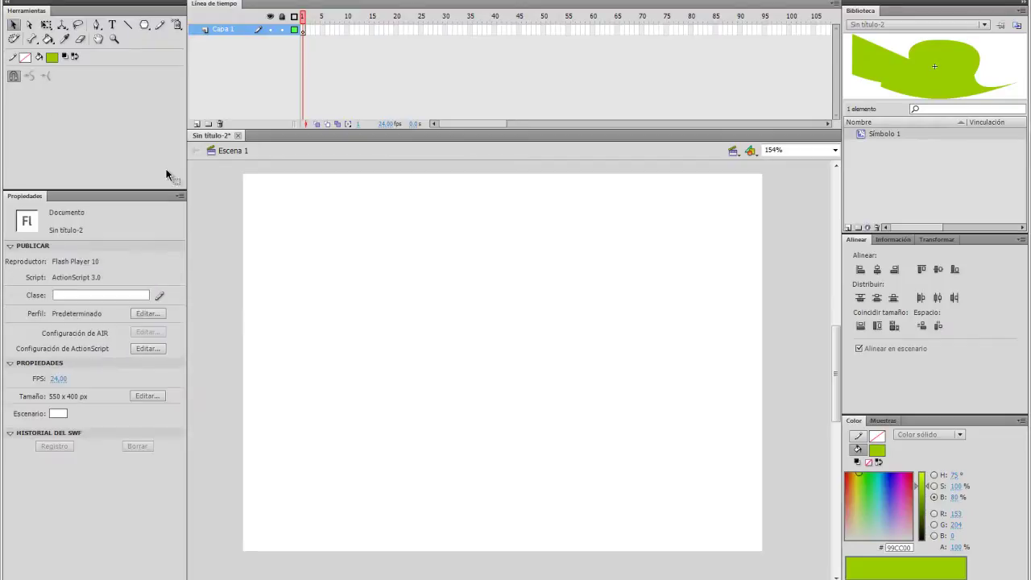
left_click(58, 413)
left_click(71, 443)
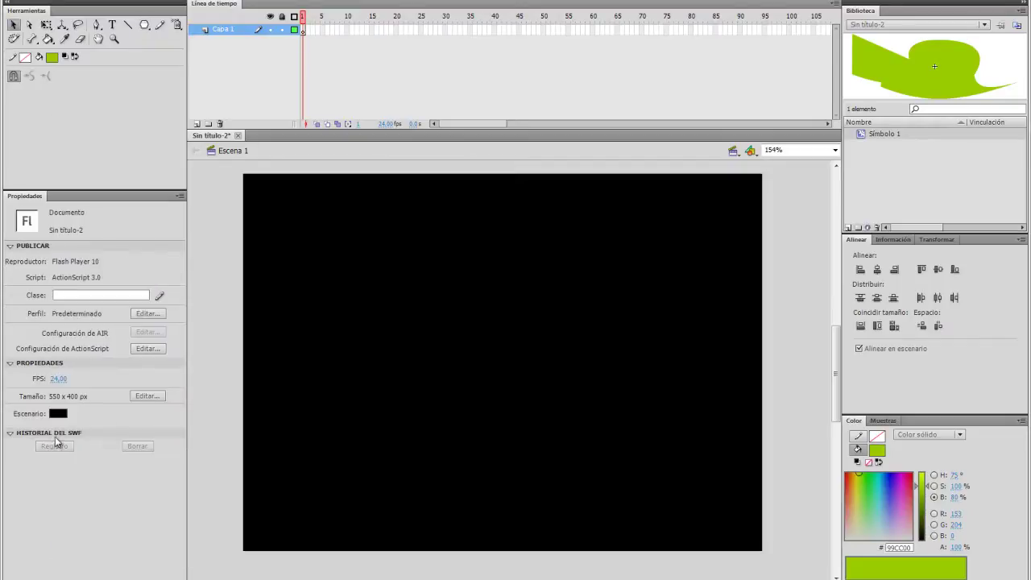
Step: Draw a small white four-pointed star about 12 px across on the black stage with the PolyStar tool
left_click(144, 25)
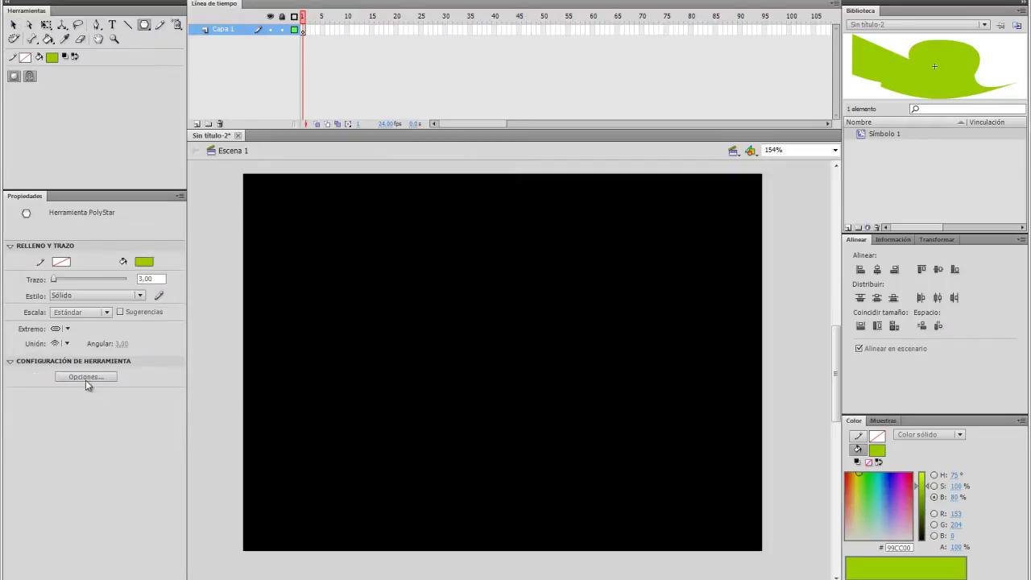
left_click(144, 262)
left_click(152, 331)
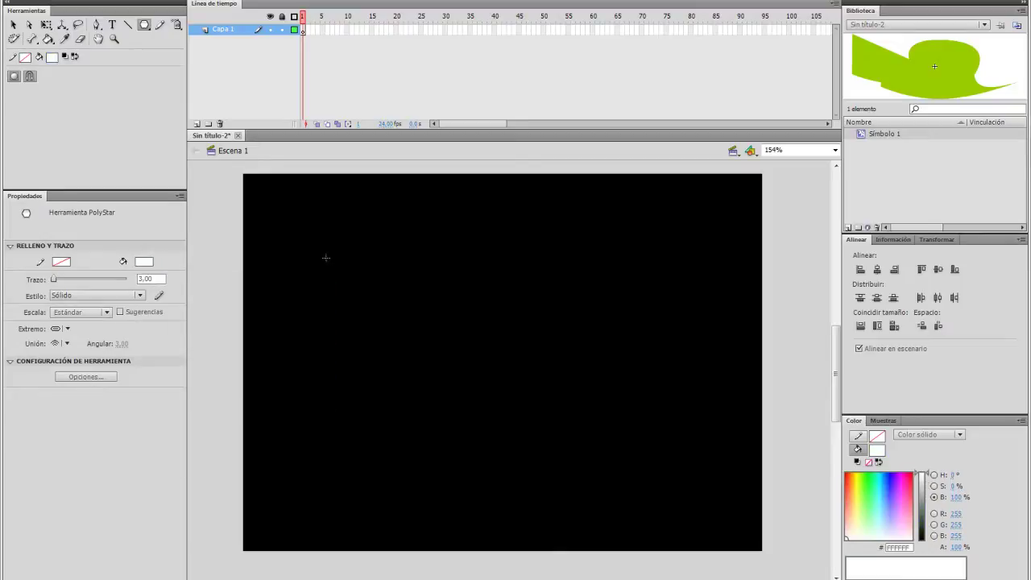
left_click_drag(325, 259, 329, 263)
left_click(13, 25)
right_click(324, 259)
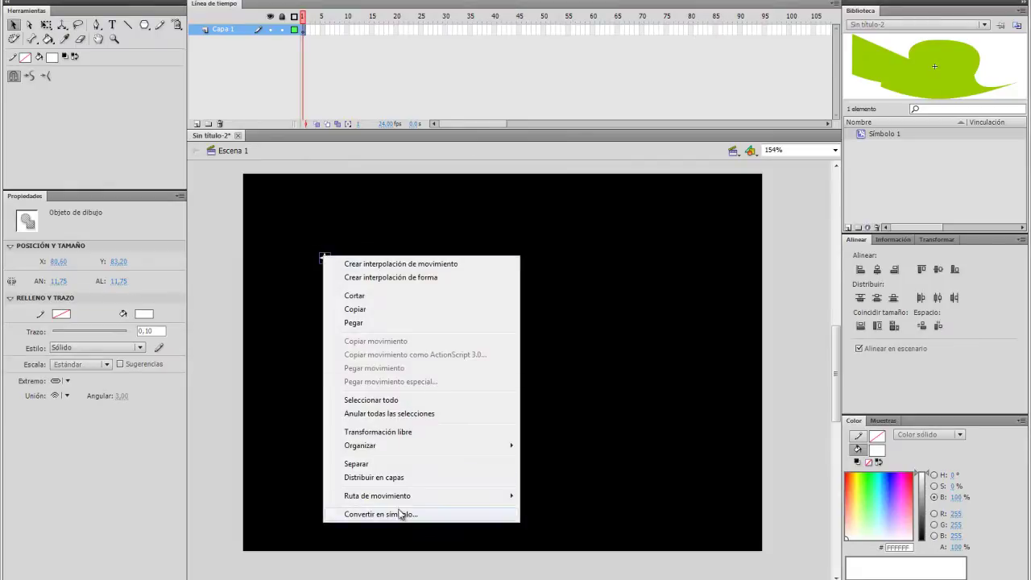
left_click(403, 514)
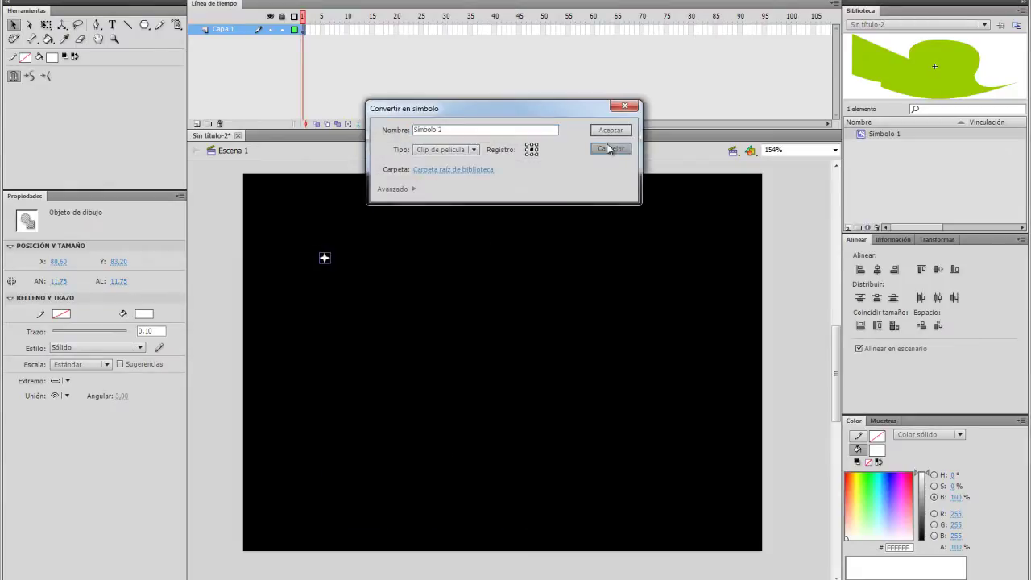
left_click(610, 148)
Step: Convert the small star into a movie clip symbol named Estrella and delete its instance from the stage
right_click(325, 259)
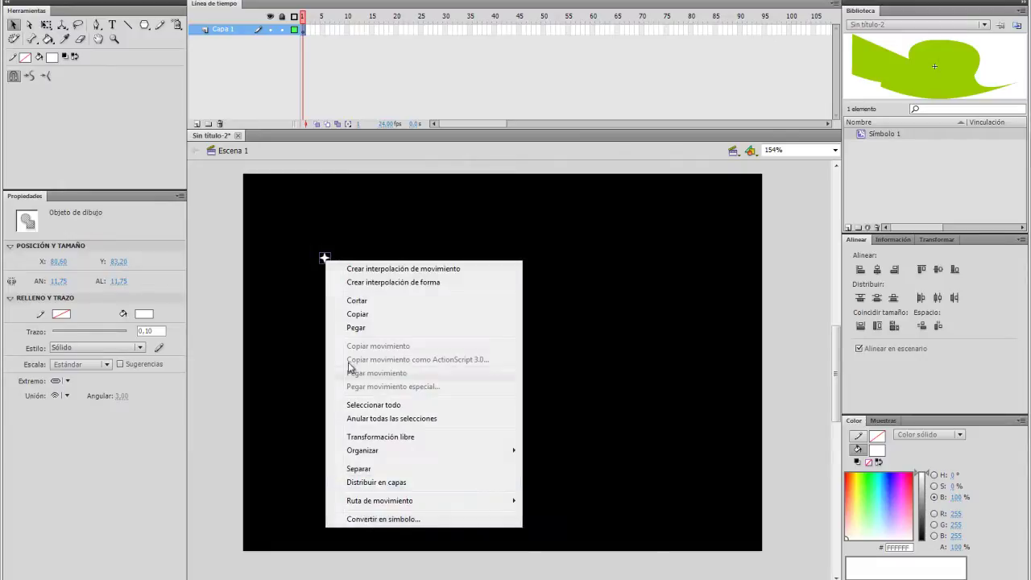
left_click(371, 519)
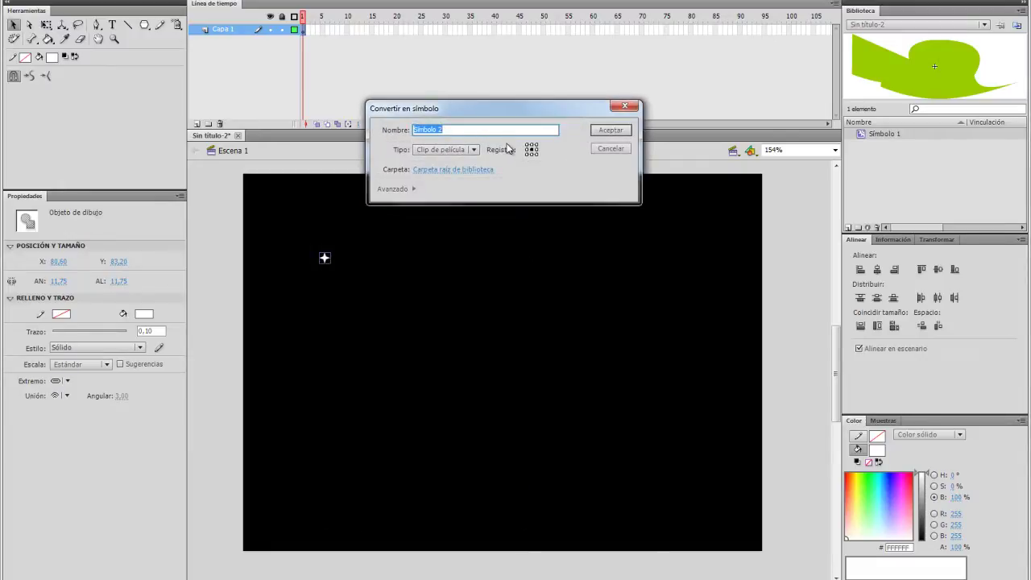
type("Es")
left_click(610, 131)
left_click(272, 274)
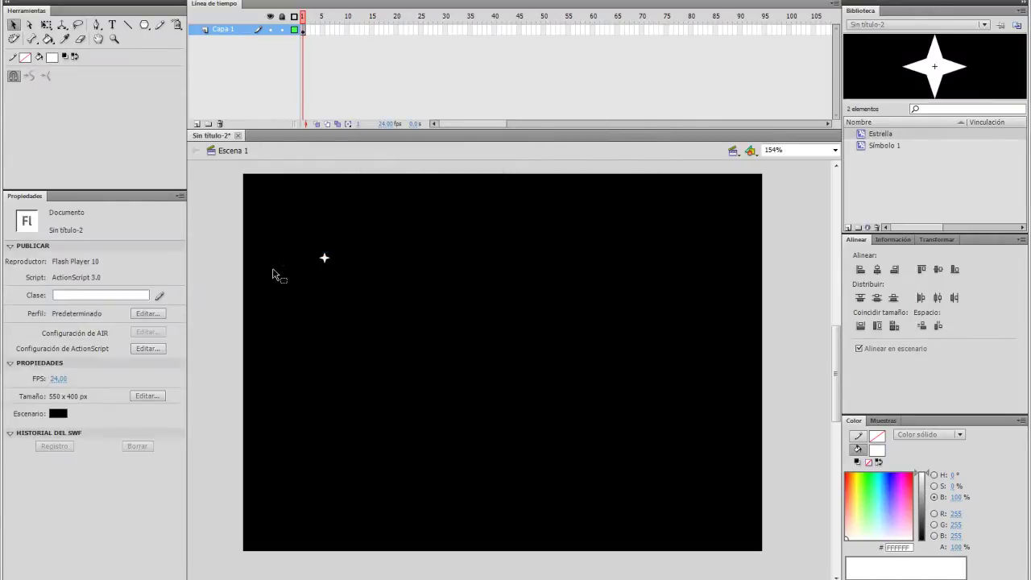
key("ctrl+a")
left_click(405, 341)
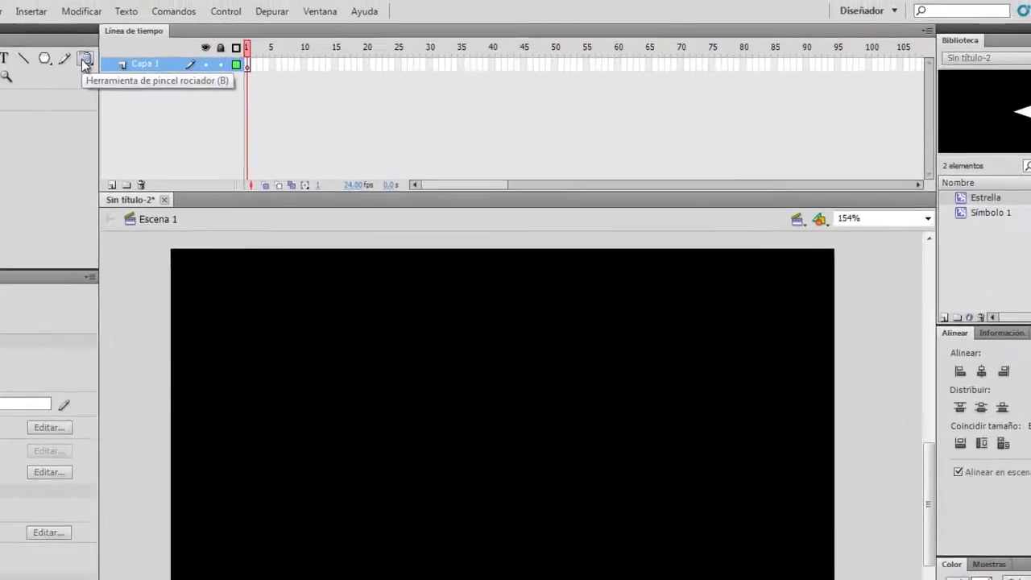
Step: Load the spray brush with the Estrella symbol in place of the default dot shape
left_click(176, 29)
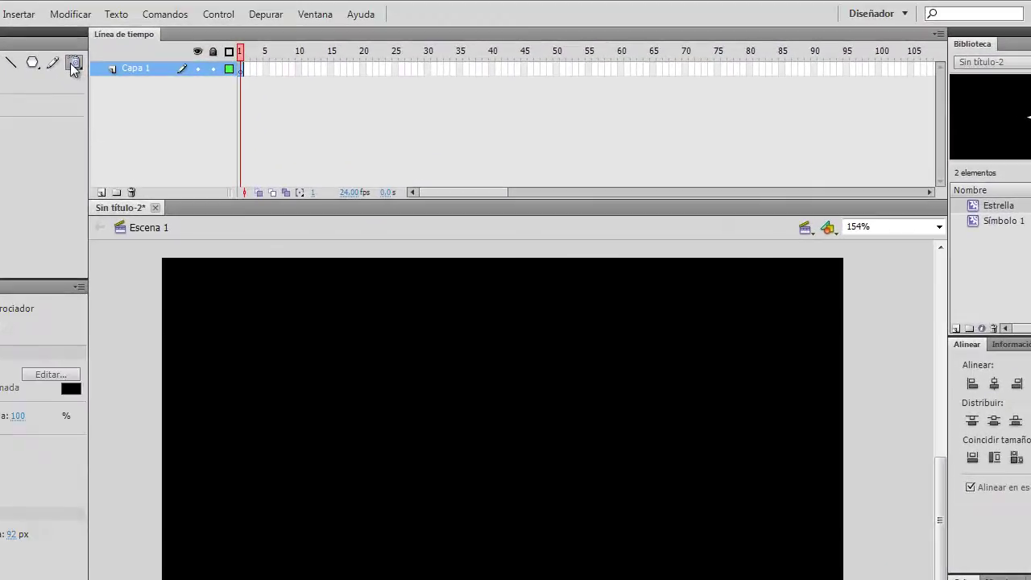
left_click(54, 377)
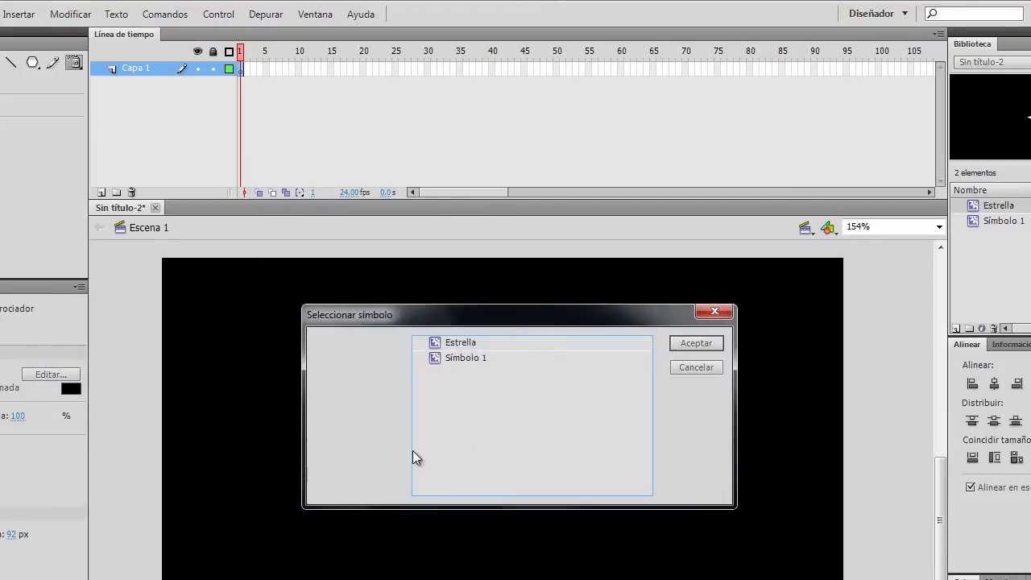
left_click(478, 343)
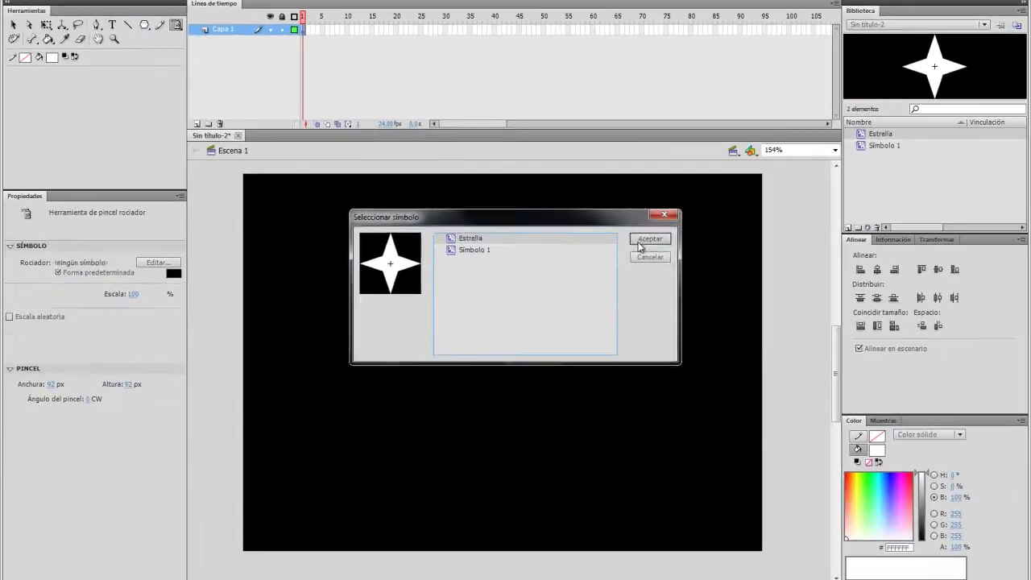
left_click(695, 342)
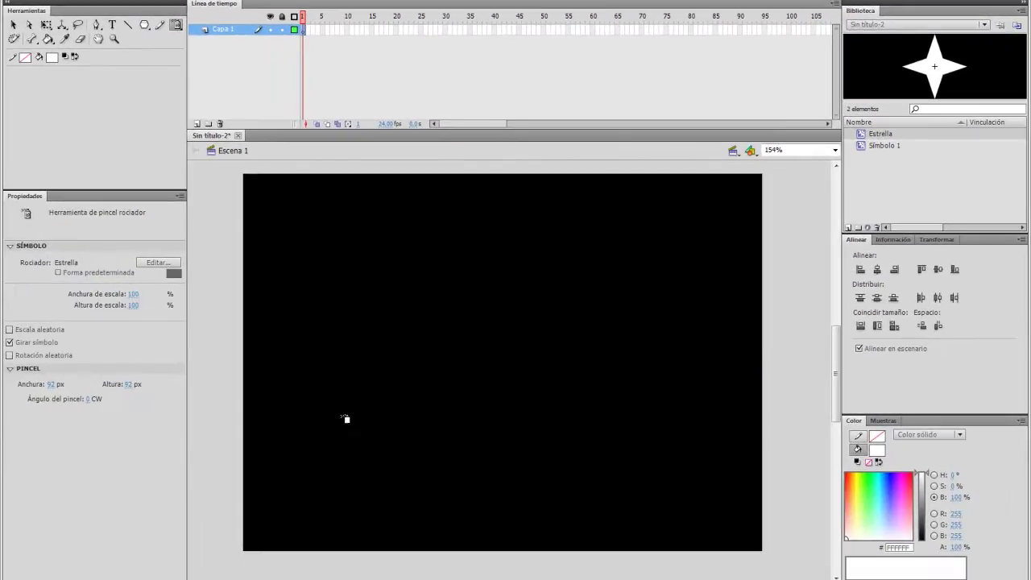
Step: Spray a curved band of stars across the upper middle of the stage and delete it
mouse_move(414, 301)
left_mouse_down()
mouse_move(488, 329)
mouse_move(632, 298)
left_mouse_up()
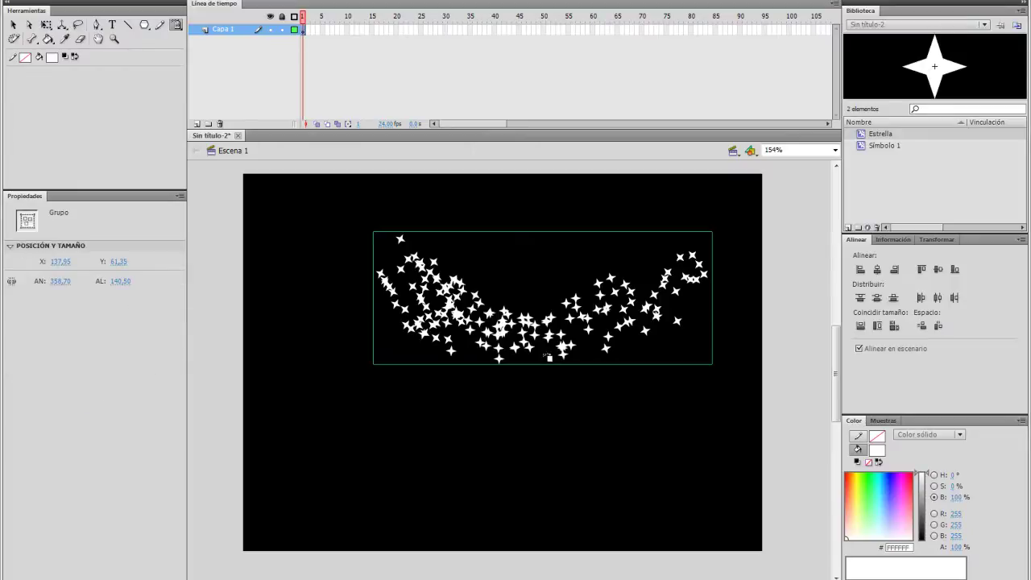
key("Delete")
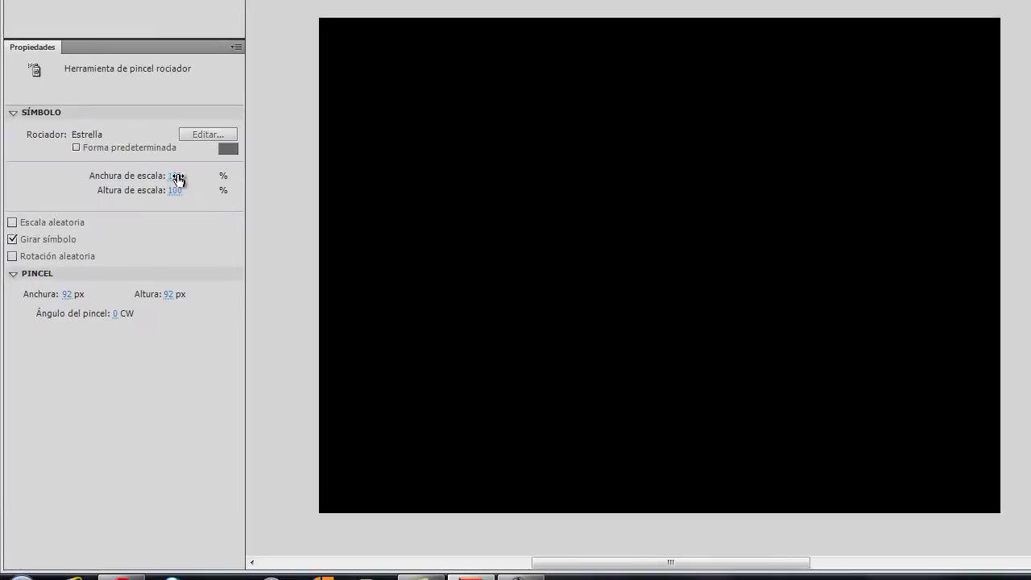
Step: Set the sprayed star's scale width and height to 30 %, spray a test loop on the stage and undo it
left_click_drag(178, 178, 123, 190)
mouse_move(660, 183)
left_mouse_down()
mouse_move(789, 376)
mouse_move(423, 296)
left_mouse_up()
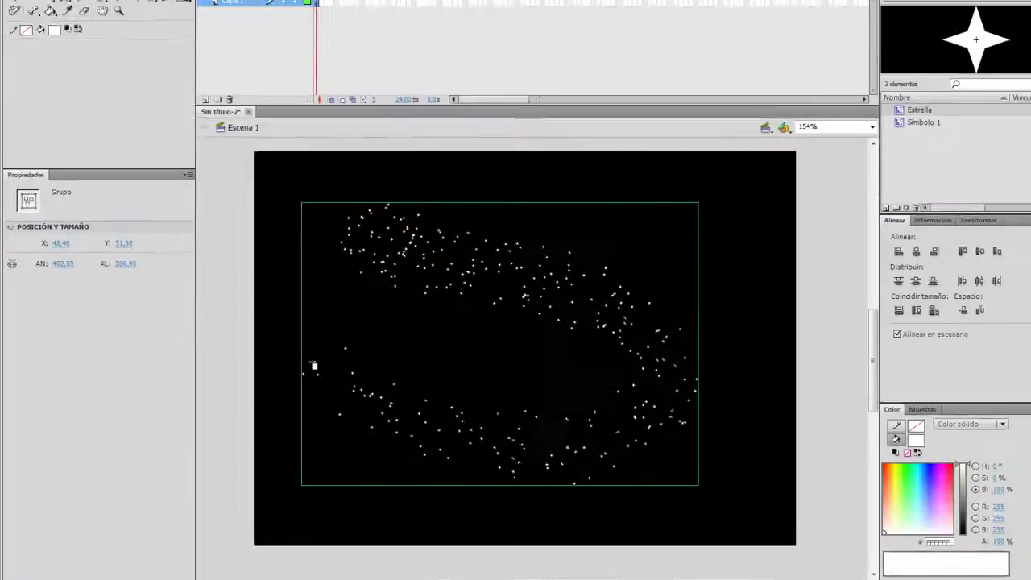
key("ctrl+z")
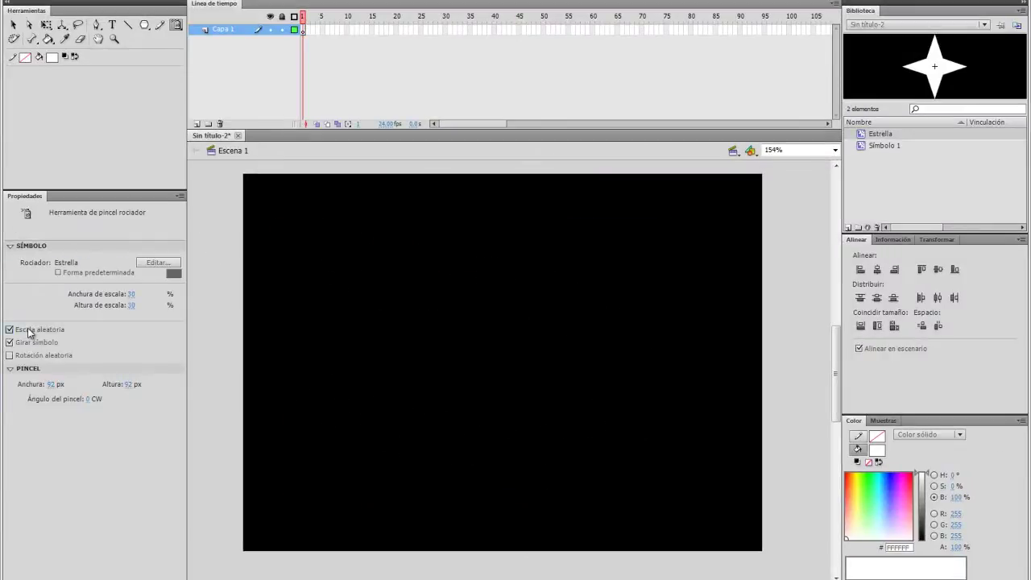
Step: Enable random scale and random rotation for the spray brush, scatter stars over the whole stage and delete them
left_click(32, 357)
left_click(217, 418)
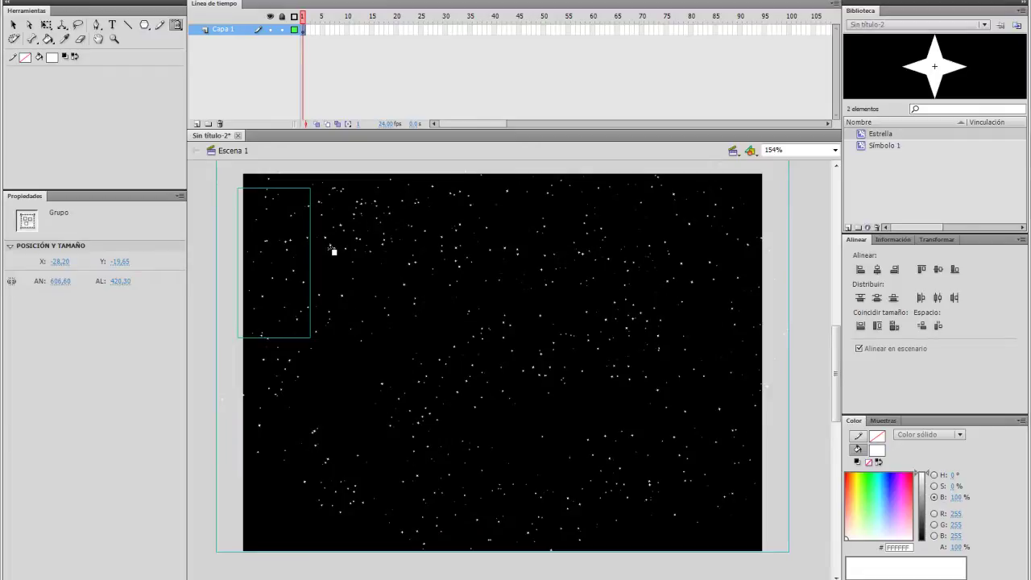
key("Delete")
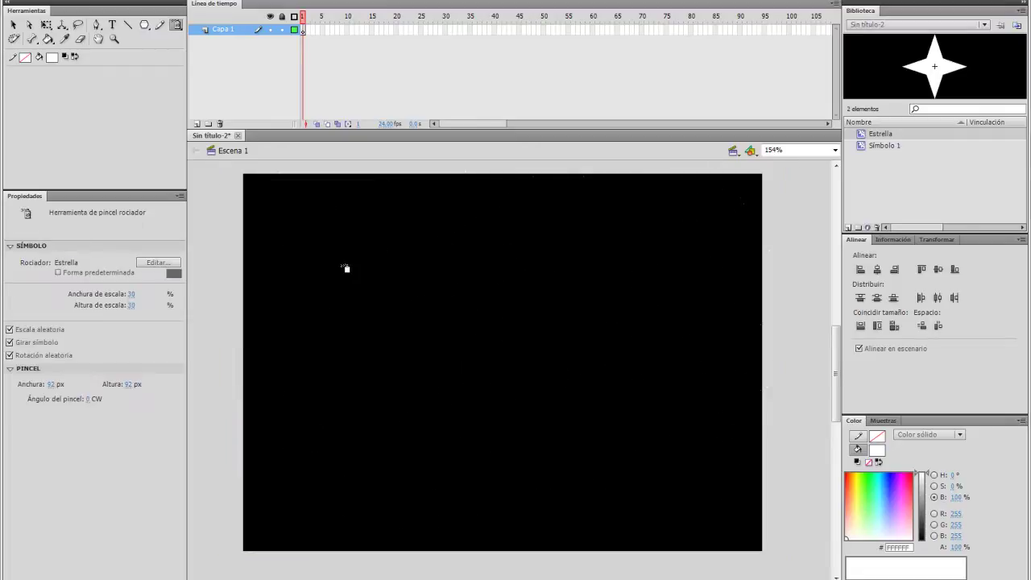
Step: Fill the stage with the Deco tool's vine fill (Relleno de enredadera) and delete the resulting pattern
left_click(14, 38)
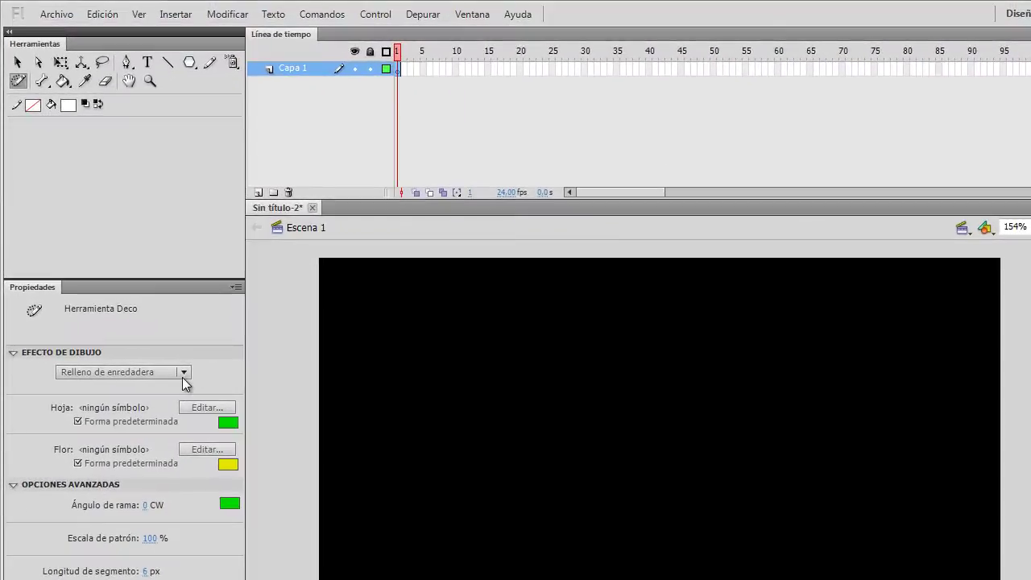
left_click(183, 377)
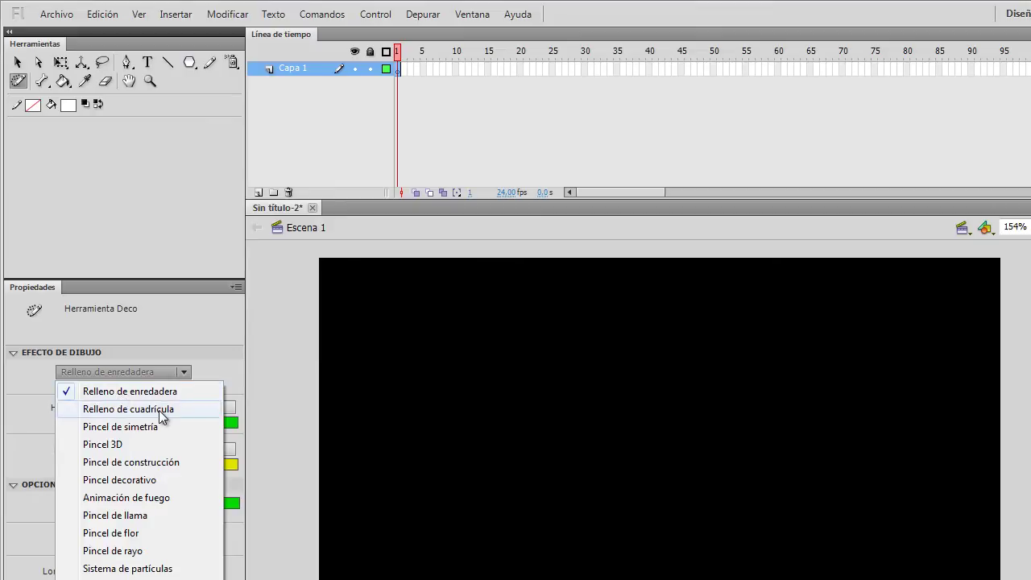
left_click(129, 391)
left_click(358, 415)
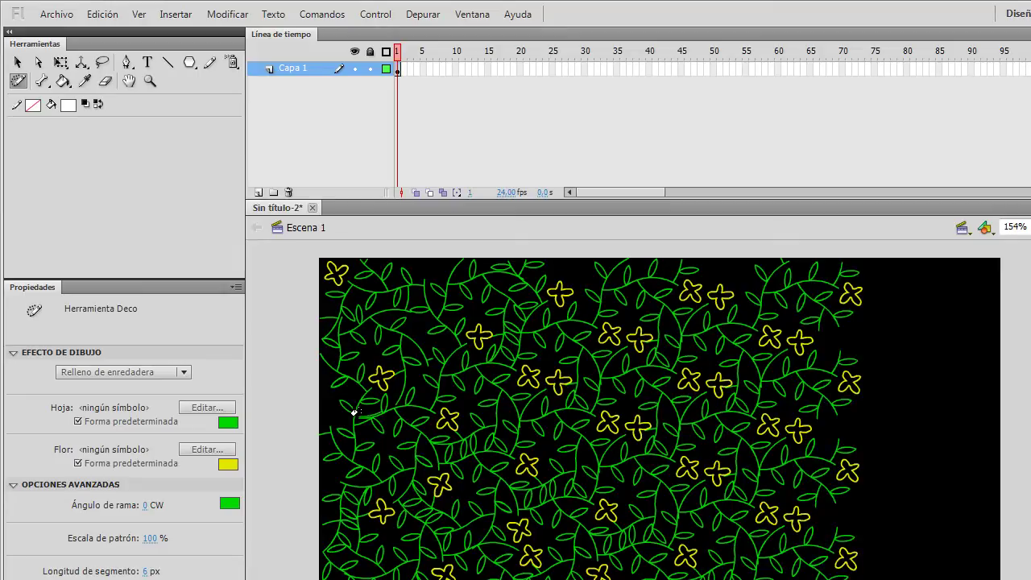
key("ctrl+a")
key("Delete")
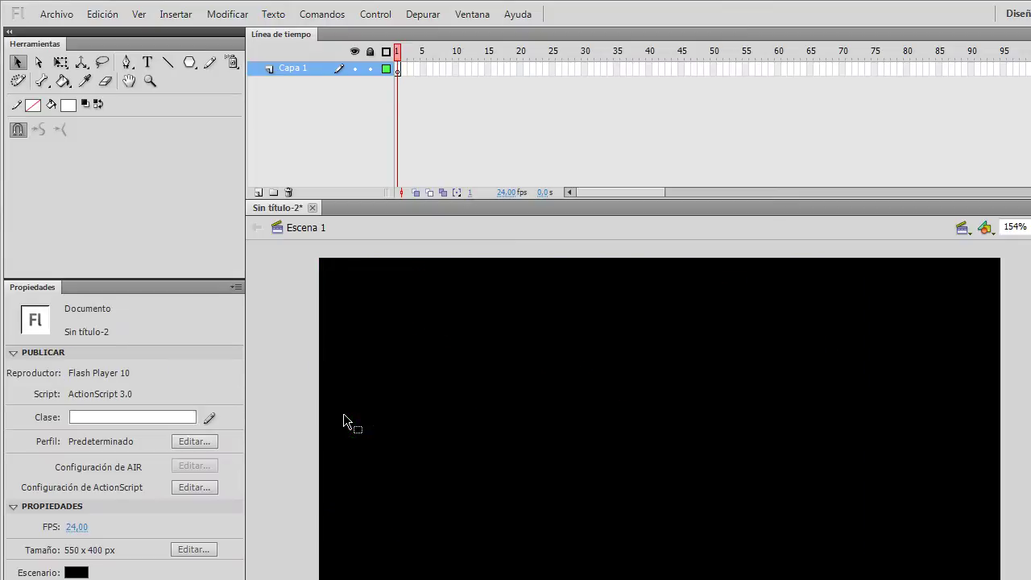
Step: Set the Deco tool's drawing effect to the building brush (Pincel de construcción)
left_click(17, 81)
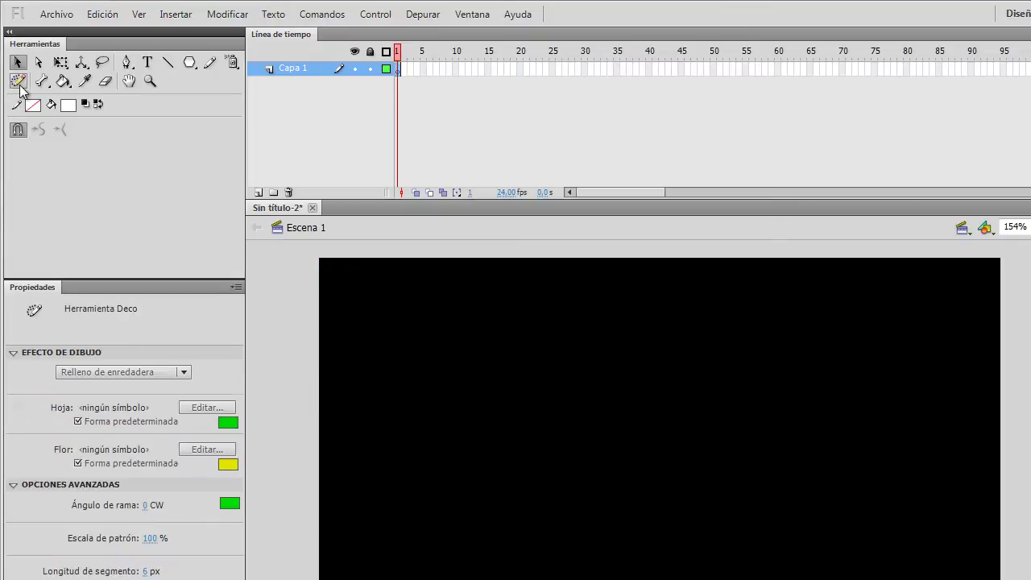
left_click(80, 372)
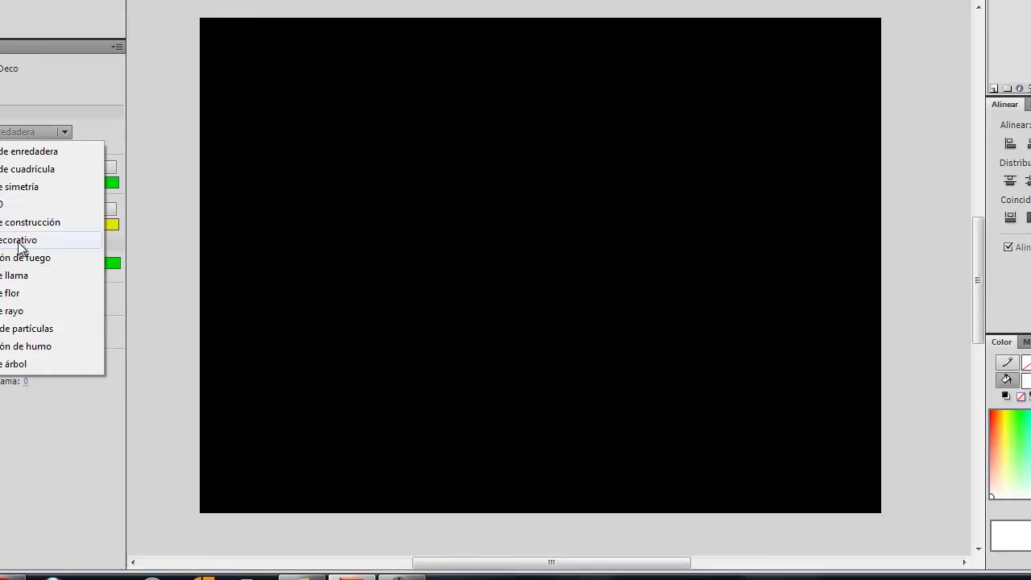
left_click(32, 222)
Step: Draw three test buildings on the left half of the stage and delete them
left_click_drag(300, 378, 269, 173)
left_click_drag(379, 371, 358, 186)
left_click_drag(437, 340, 403, 155)
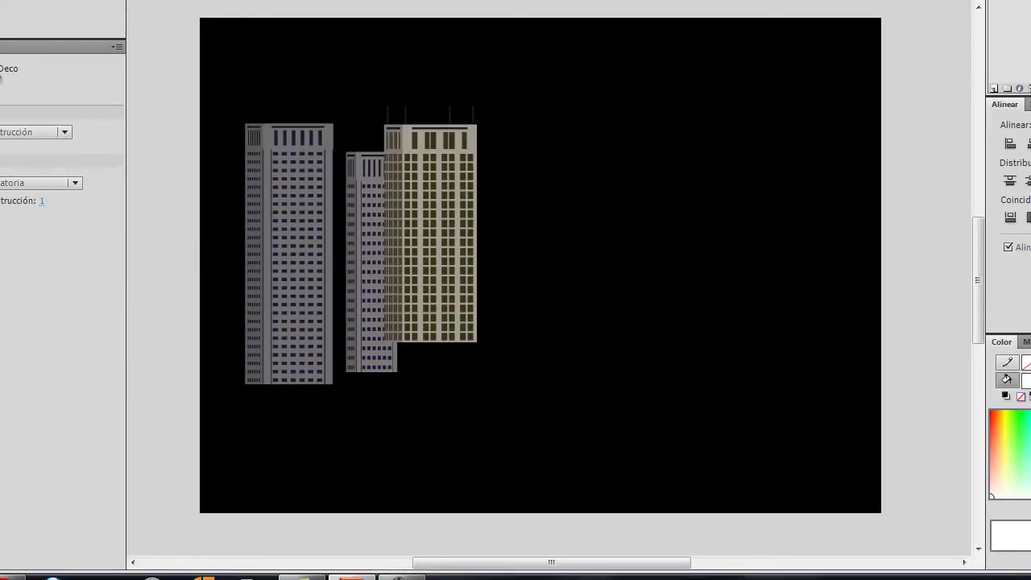
key("v")
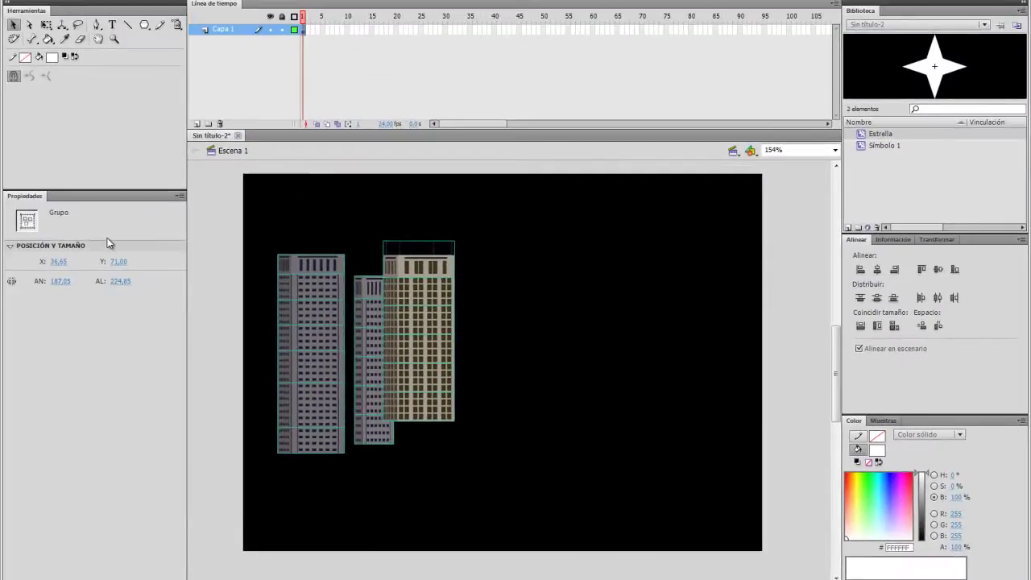
key("Delete")
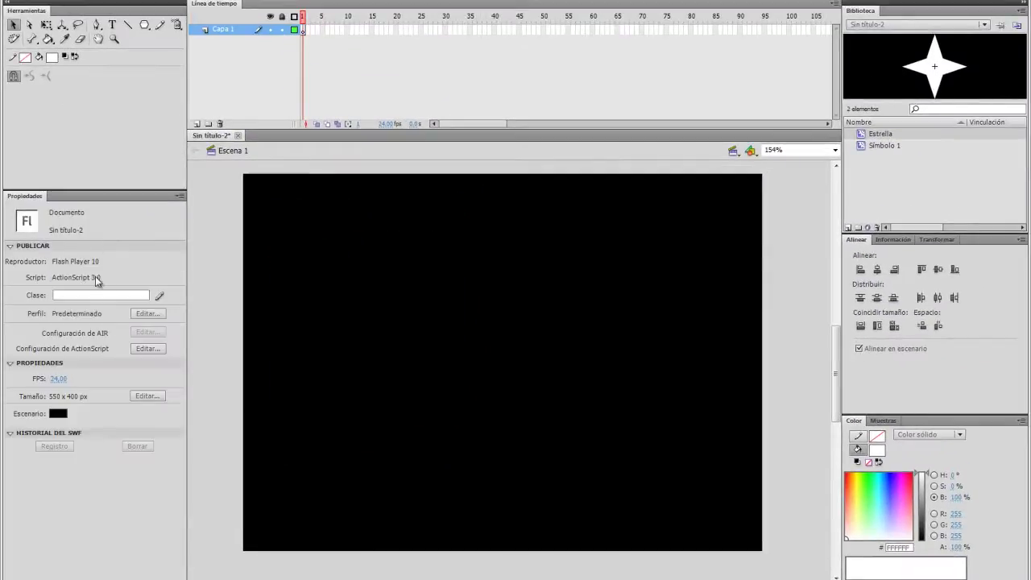
Step: Draw a cluster of six overlapping skyscrapers in the lower left of the stage with the Deco building brush
left_click(15, 38)
left_click_drag(305, 531, 288, 338)
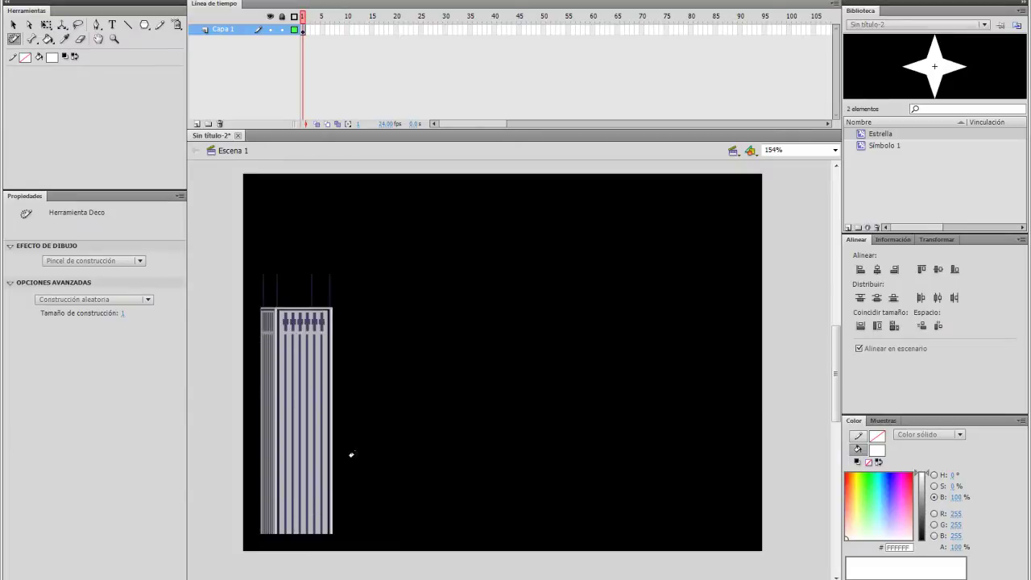
left_click_drag(347, 513, 333, 389)
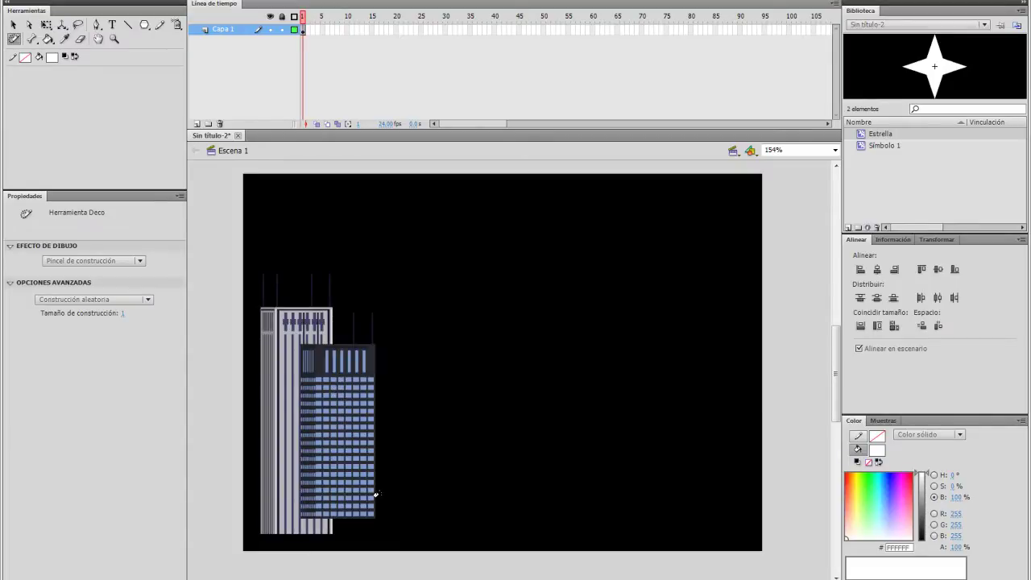
left_click_drag(369, 540, 361, 449)
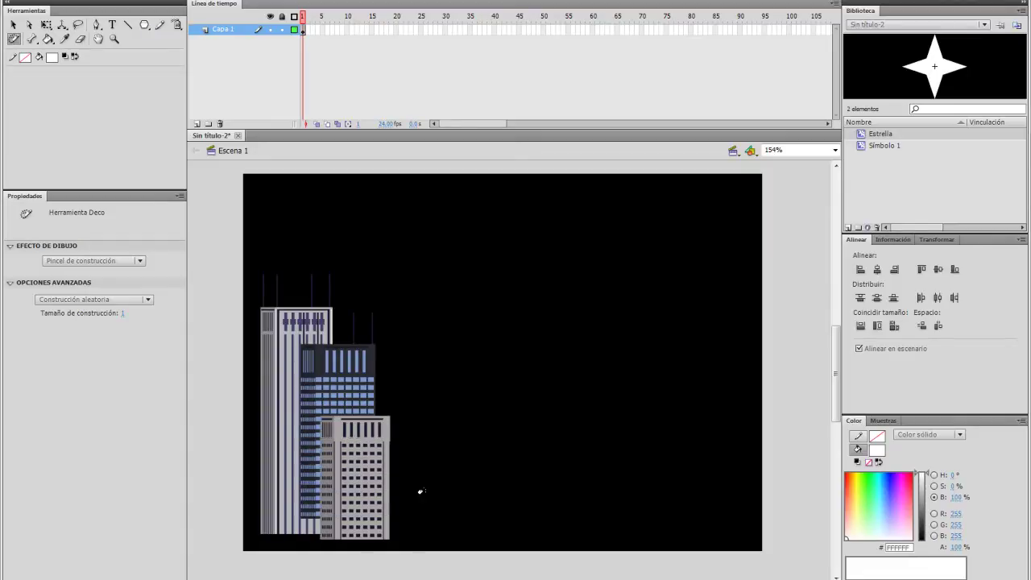
left_click_drag(422, 505, 410, 363)
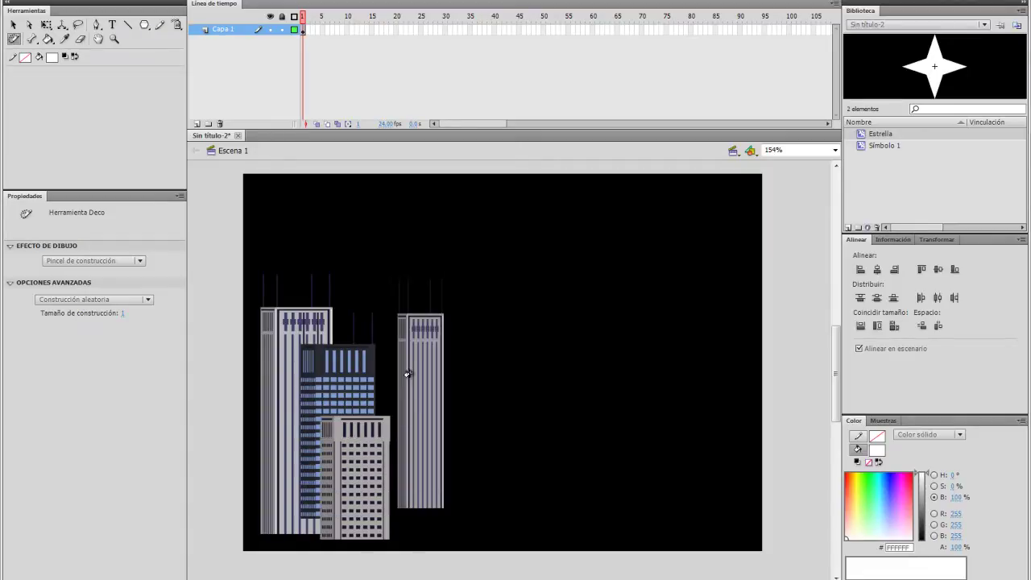
left_click_drag(386, 496, 386, 370)
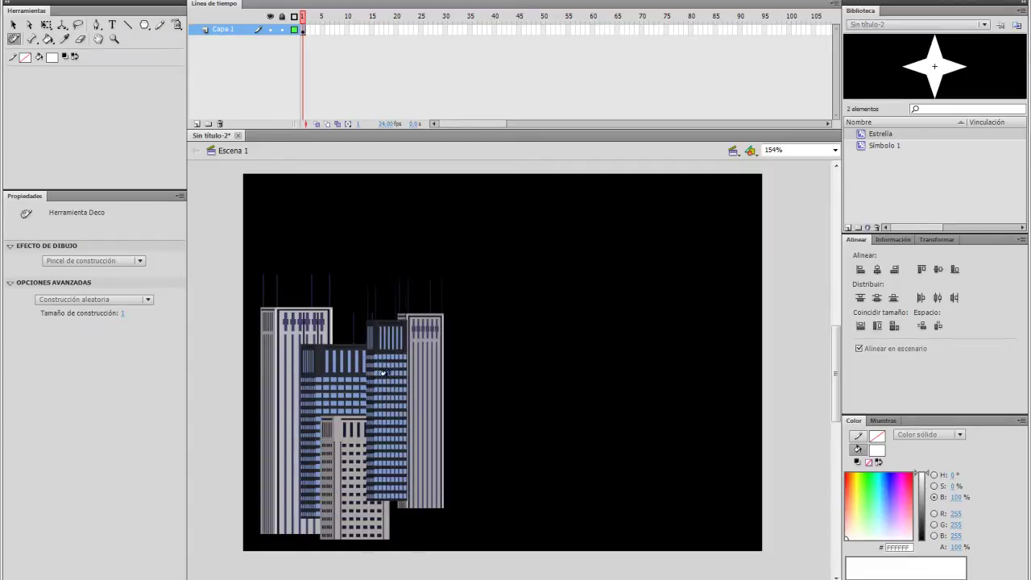
mouse_move(443, 527)
left_mouse_down()
mouse_move(444, 427)
mouse_move(450, 440)
left_mouse_up()
Step: Set the Deco tool's drawing effect to the smoke animation (Animación de humo)
left_click(119, 261)
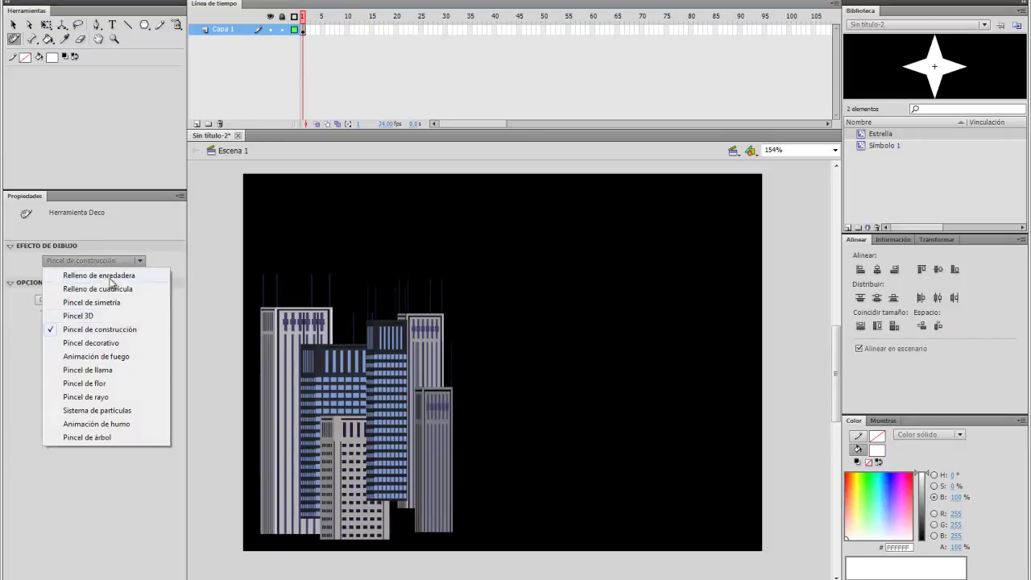
left_click(99, 424)
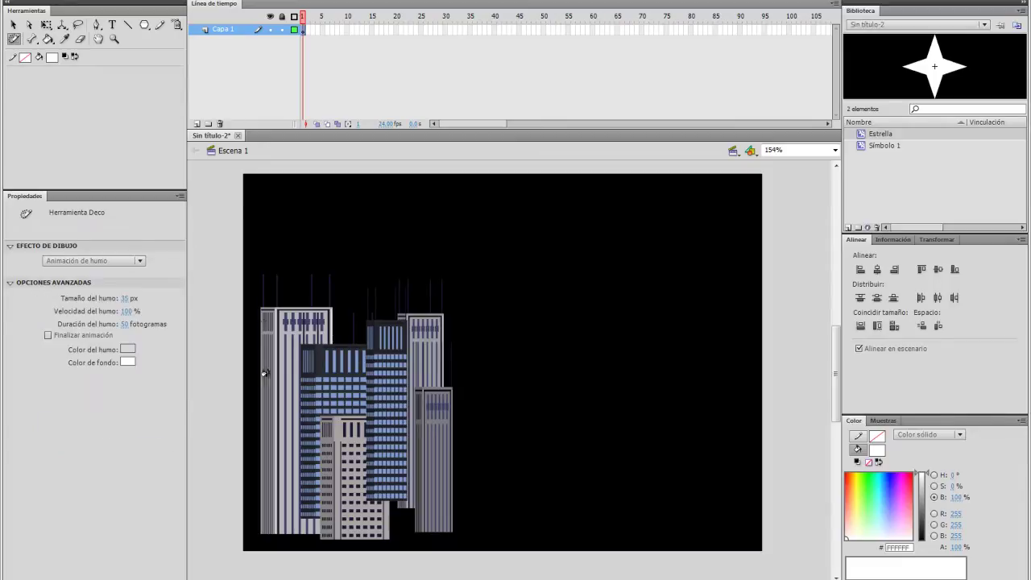
Step: Try a smoke animation above the skyscrapers on their own layer and undo it
mouse_move(355, 340)
left_mouse_down()
mouse_move(346, 325)
mouse_move(354, 282)
mouse_move(340, 253)
left_mouse_up()
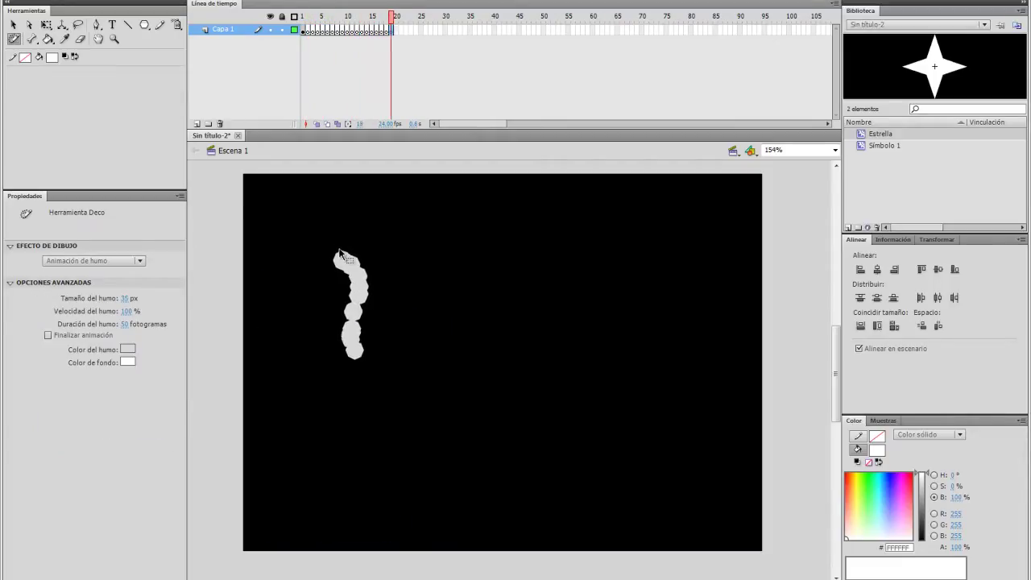
key("ctrl+z")
key("v")
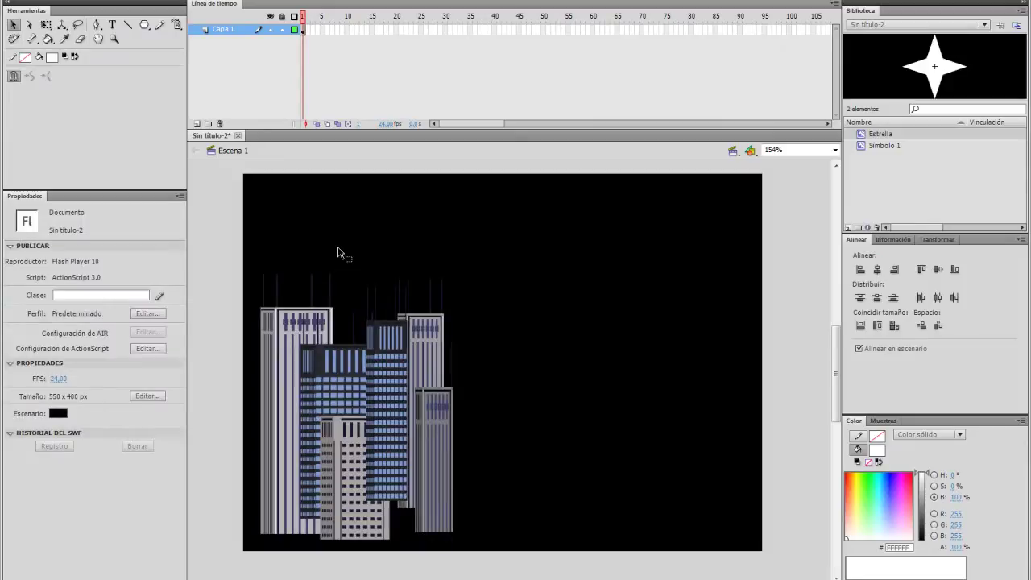
Step: Add a new layer and generate a 50-frame smoke animation rising from the roof of the blue building
left_click(197, 124)
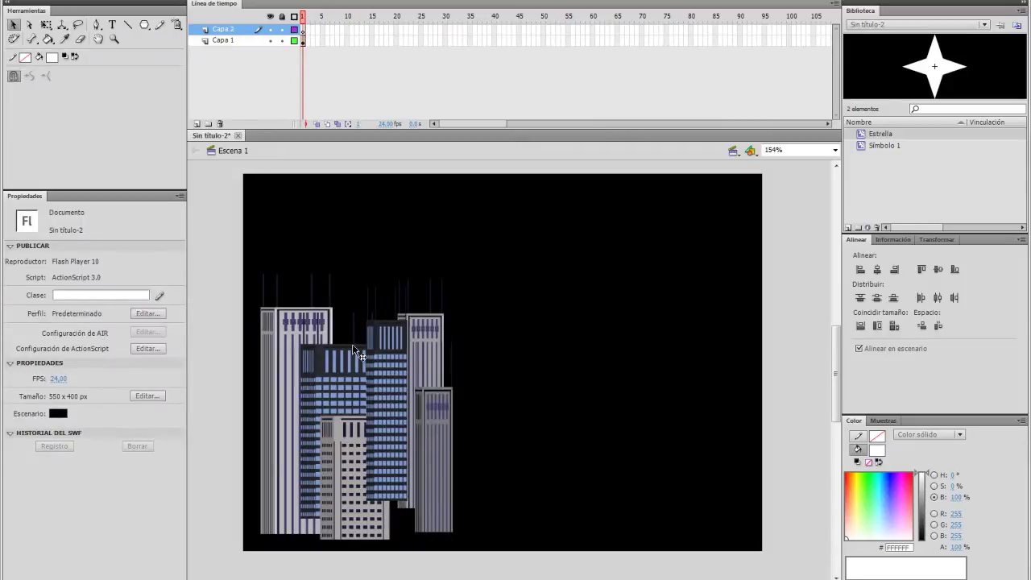
left_click(13, 38)
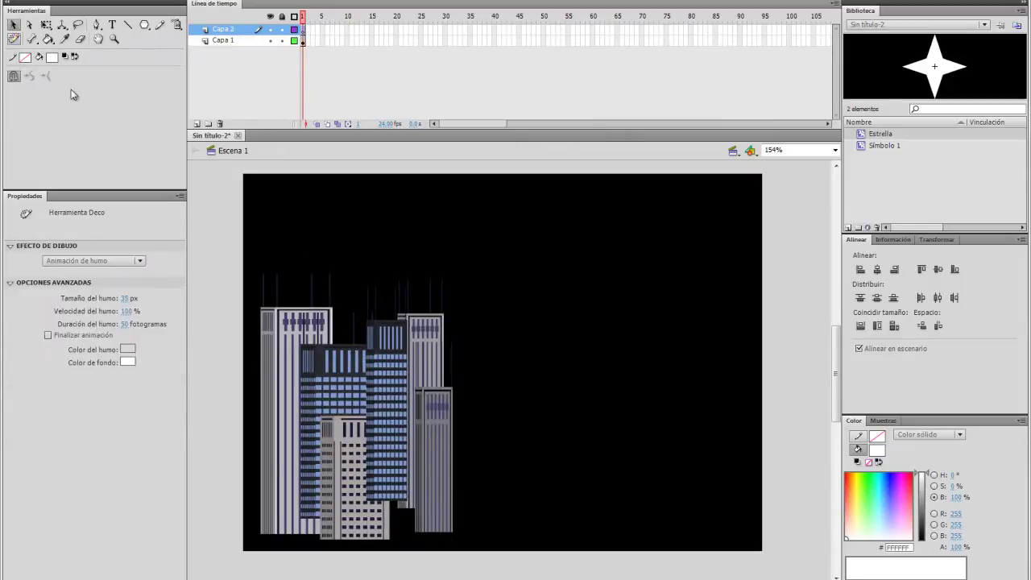
mouse_move(339, 342)
left_mouse_down()
mouse_move(327, 294)
mouse_move(341, 297)
mouse_move(355, 267)
mouse_move(340, 240)
mouse_move(341, 320)
mouse_move(233, 199)
mouse_move(196, 127)
left_mouse_up()
Step: Add a third layer and generate a fire animation (Animación de fuego) moving from the blue building's roof down to the front building
left_click(196, 126)
key("v")
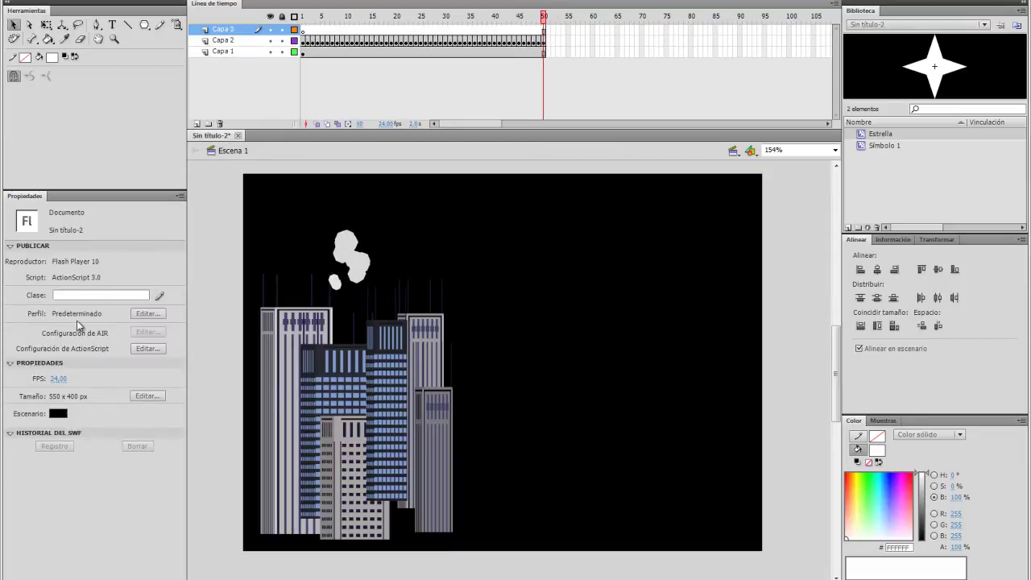
left_click(14, 39)
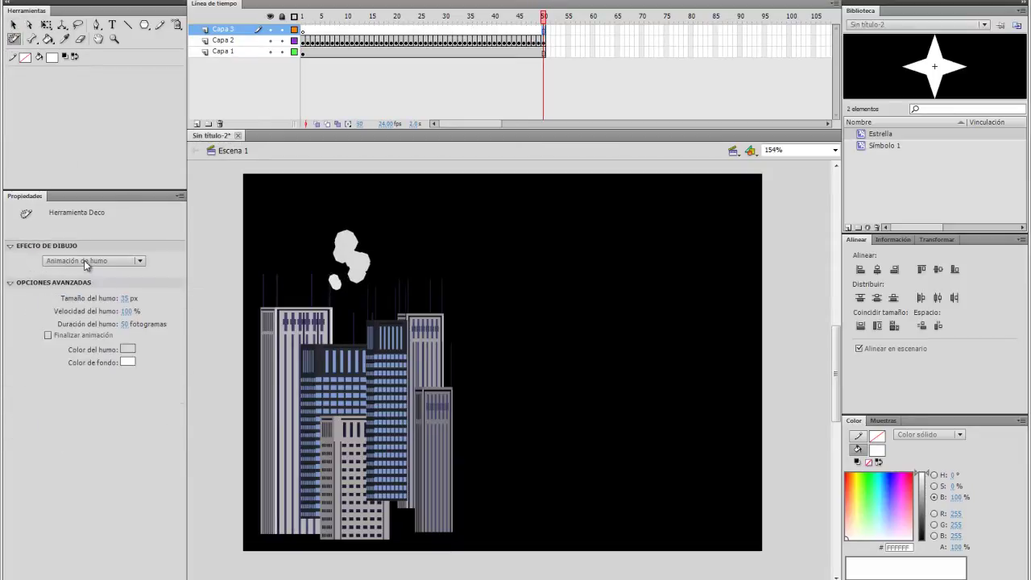
left_click(90, 261)
left_click(103, 357)
mouse_move(347, 322)
left_mouse_down()
mouse_move(347, 342)
mouse_move(380, 377)
mouse_move(430, 380)
mouse_move(341, 439)
left_mouse_up()
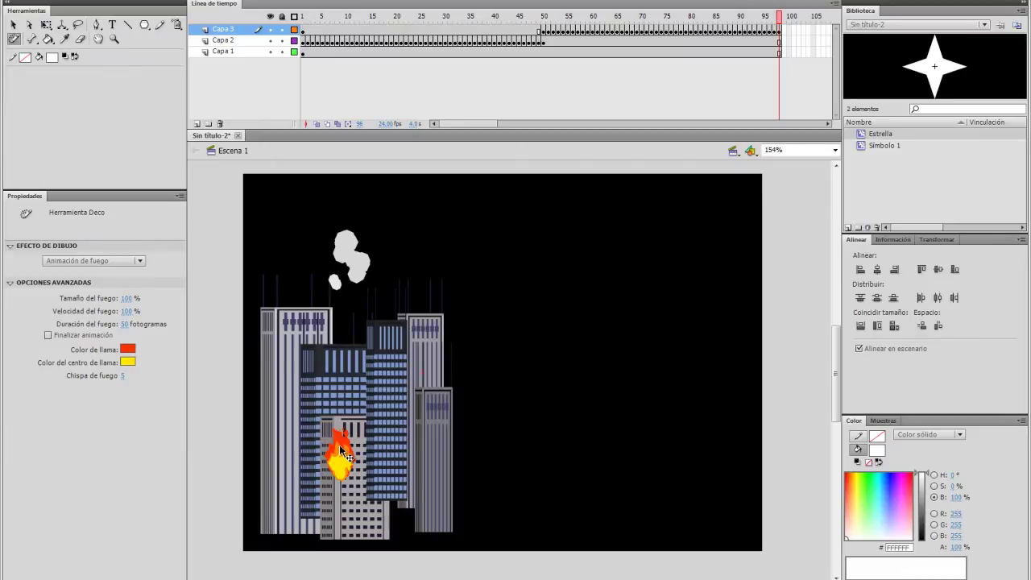
Step: Test the movie to preview the smoke and fire animations, and close the preview
key("ctrl+Return")
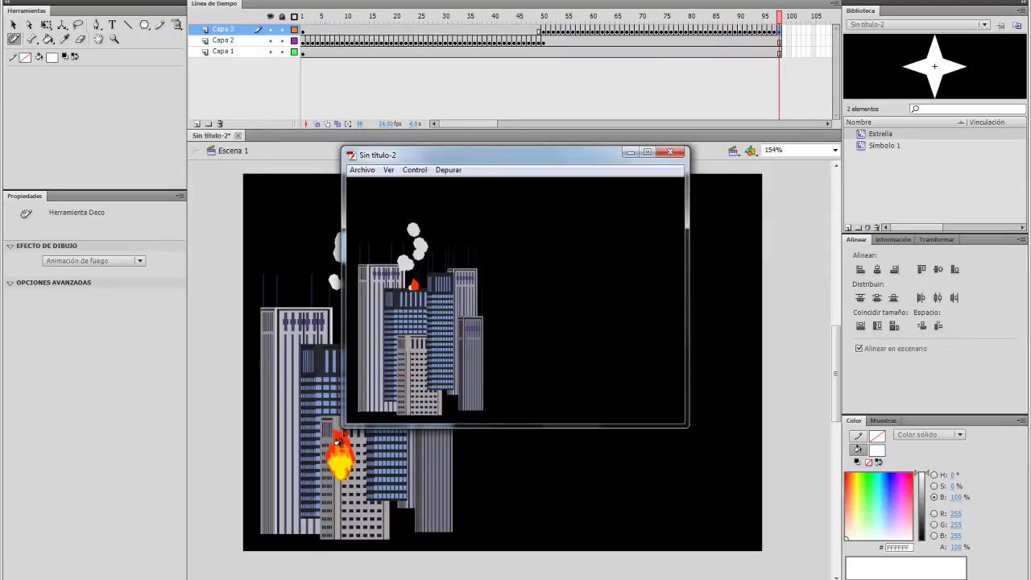
left_click(670, 152)
Step: Create a new ActionScript 3.0 document
key("ctrl+n")
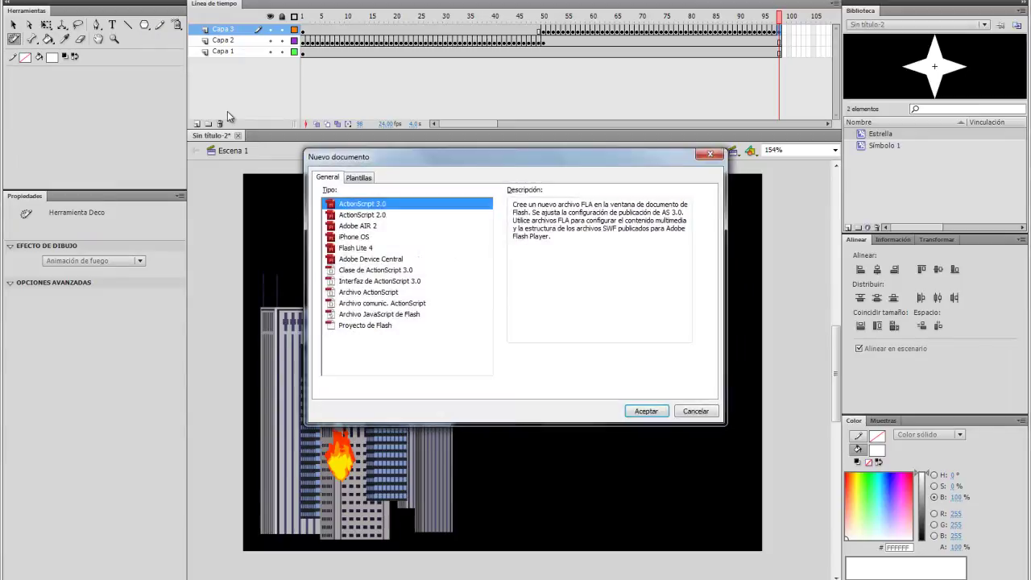
left_click(644, 412)
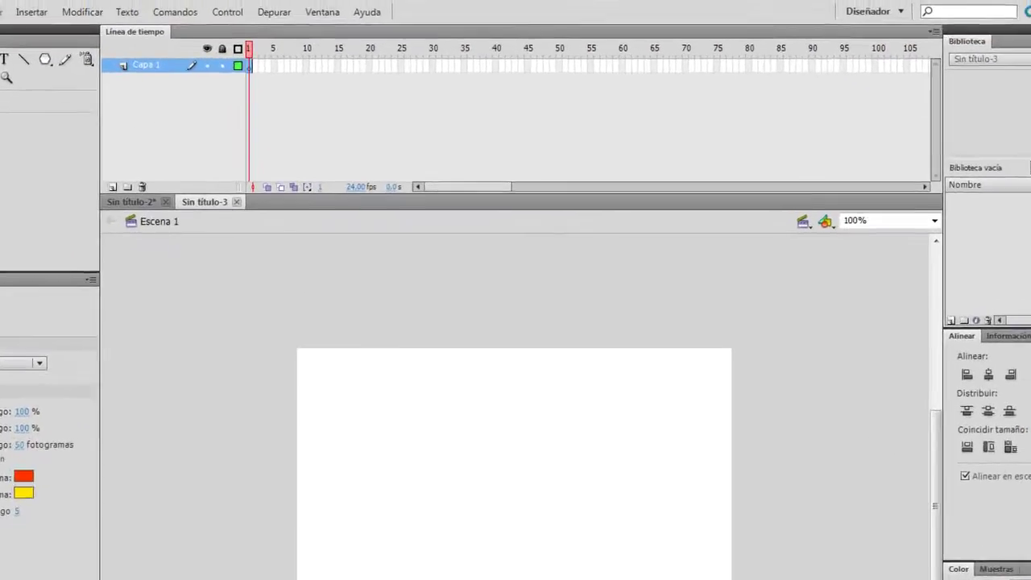
Step: Draw a closed blue triangle about 297 × 254 px on the stage with the Line tool, using a solid stroke of 3
left_click(37, 62)
left_click(85, 78)
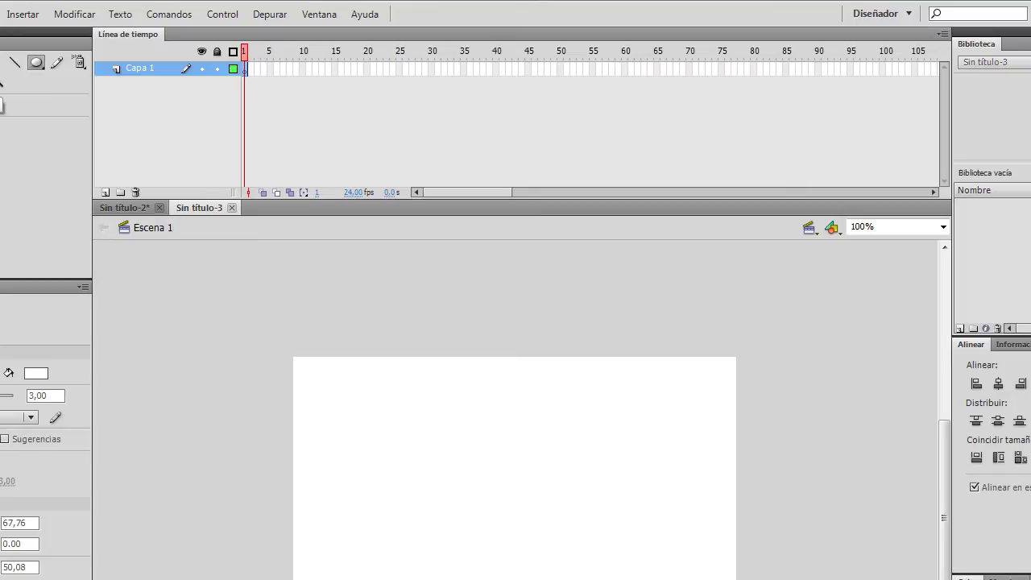
left_click(2, 82)
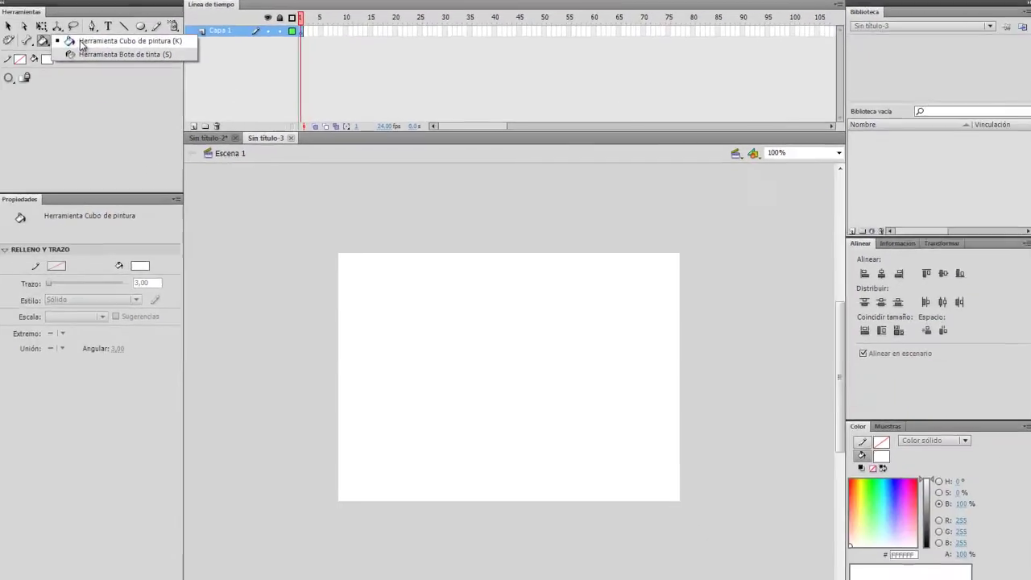
left_click(4, 82)
left_click(131, 24)
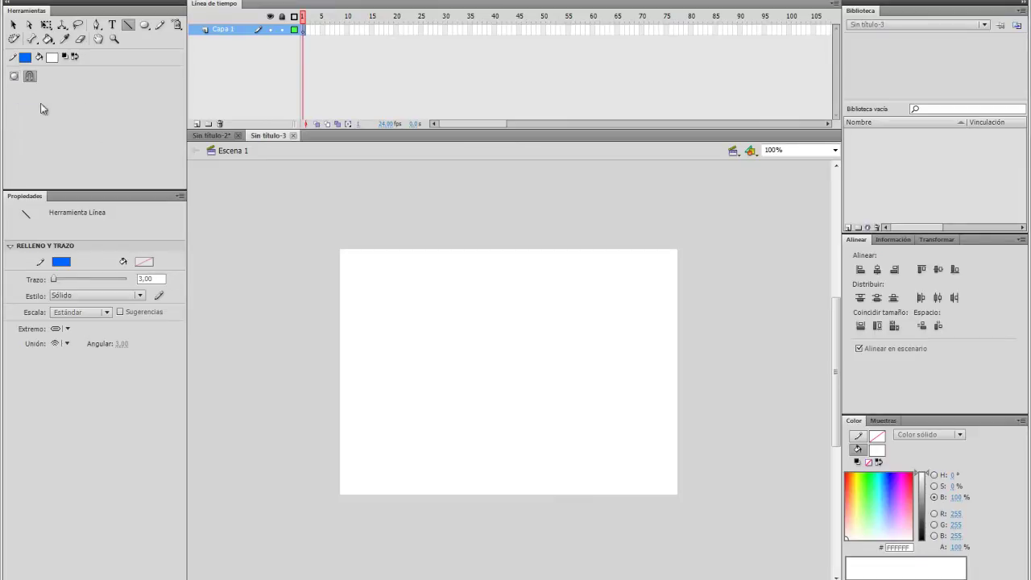
mouse_move(416, 281)
left_mouse_down()
mouse_move(598, 308)
mouse_move(467, 435)
mouse_move(415, 281)
left_mouse_up()
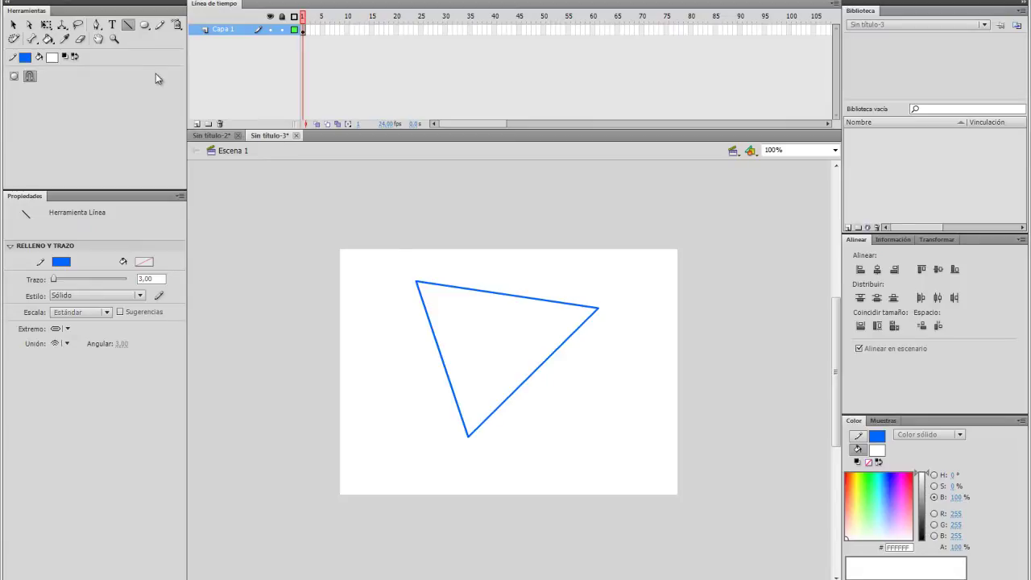
Step: Fill the triangle with brown #993300 using the Paint Bucket
left_click(12, 24)
left_click_drag(318, 242, 662, 491)
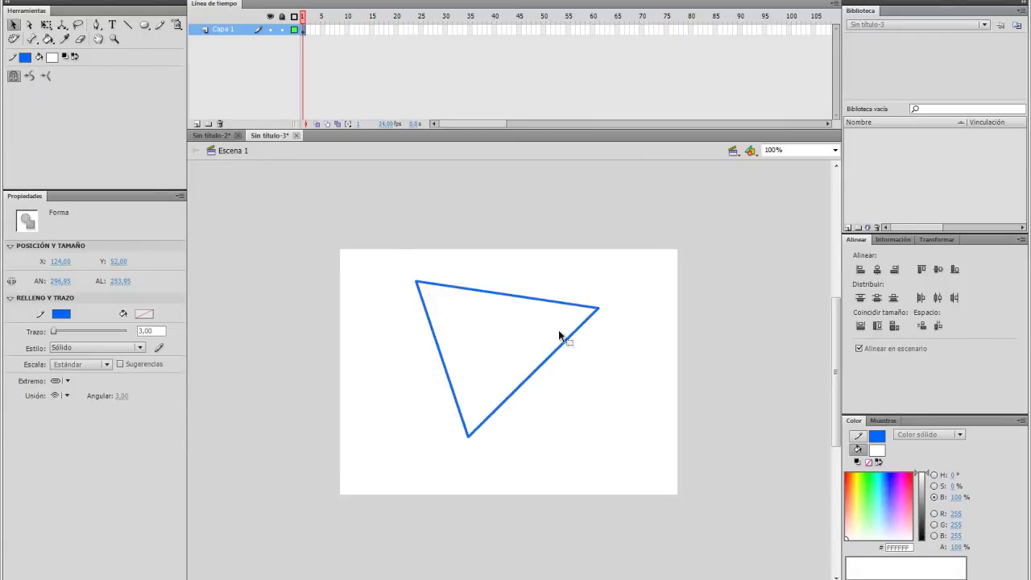
left_click(52, 58)
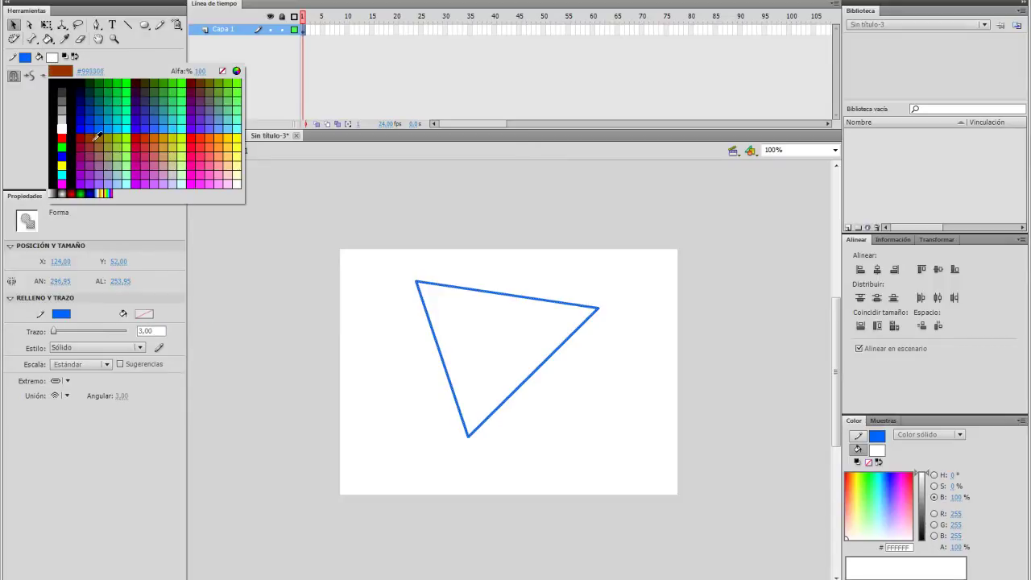
left_click(92, 137)
left_click(48, 39)
left_click(82, 42)
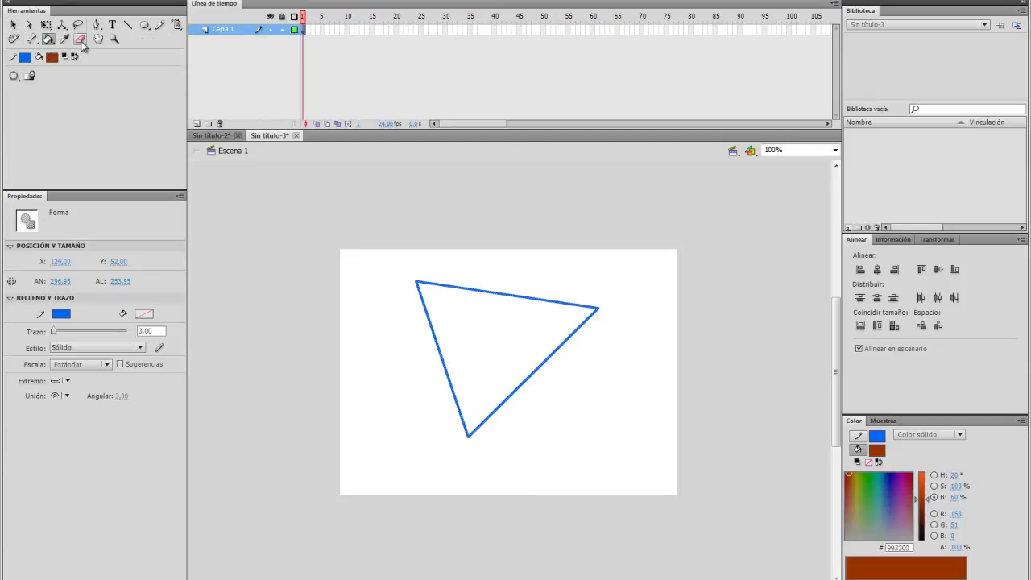
left_click(502, 319)
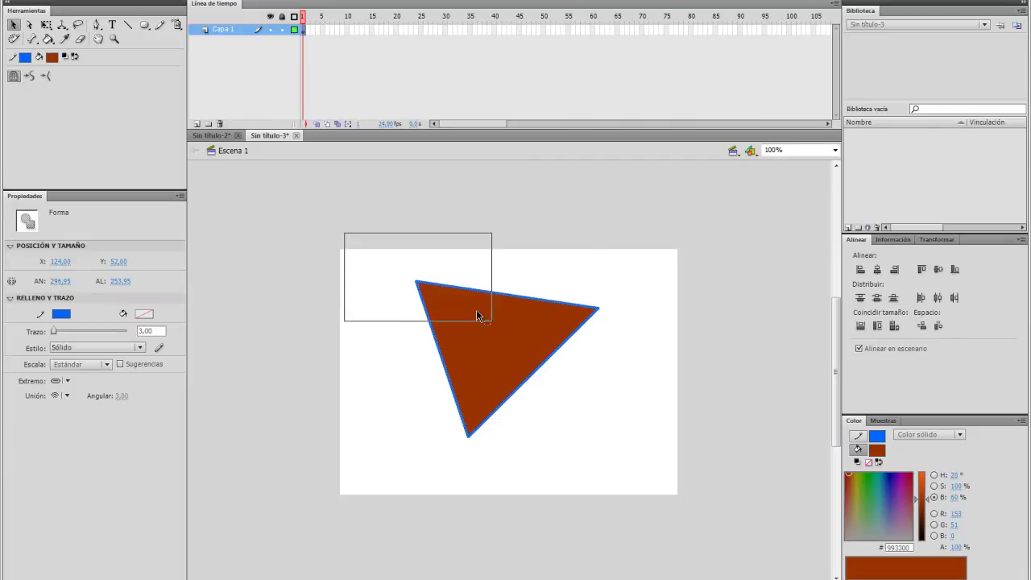
Step: Select the whole triangle and set the Paint Bucket's gap size to Cerrar huecos grandes
key("ctrl+a")
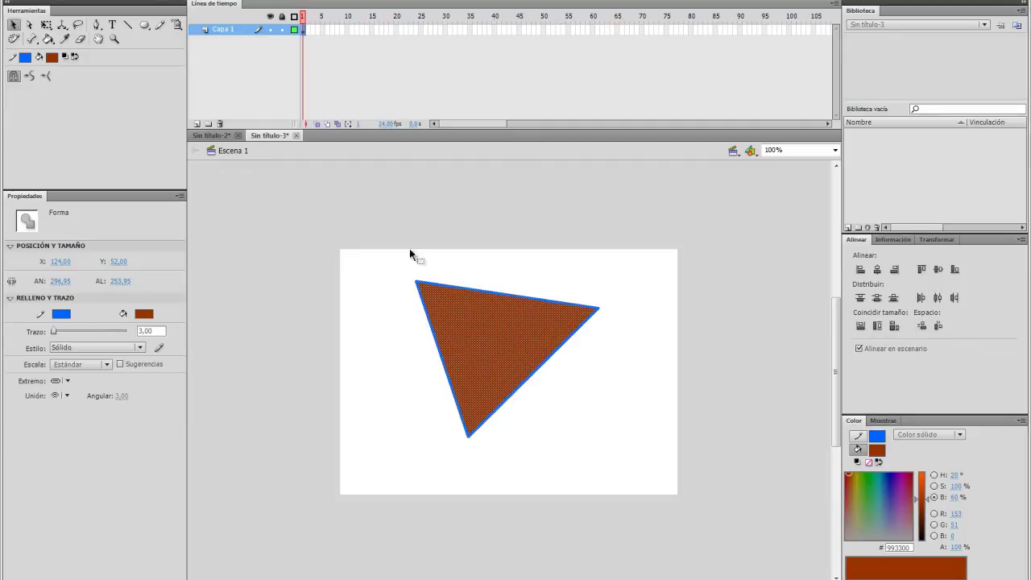
left_click(50, 39)
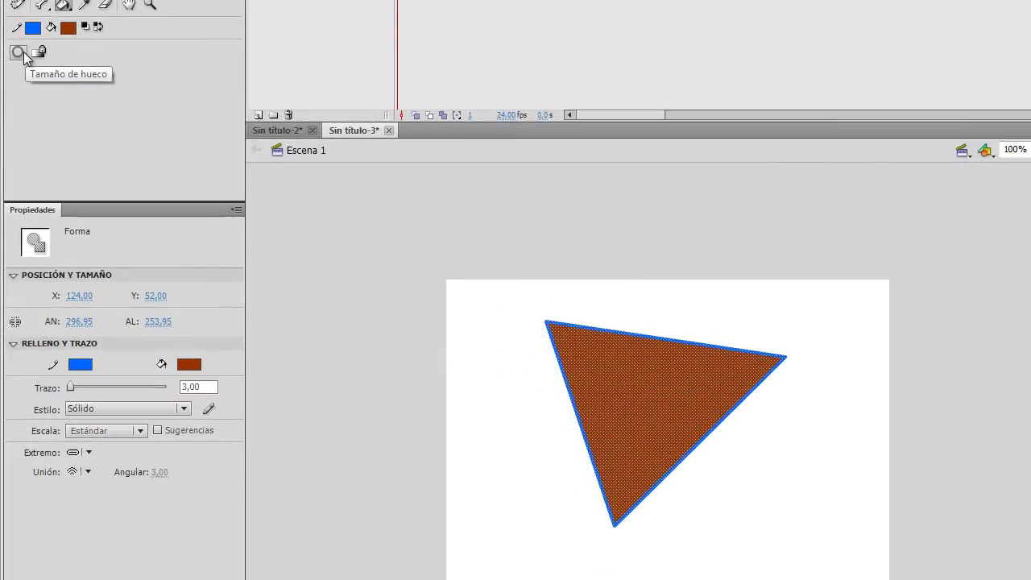
left_click(16, 76)
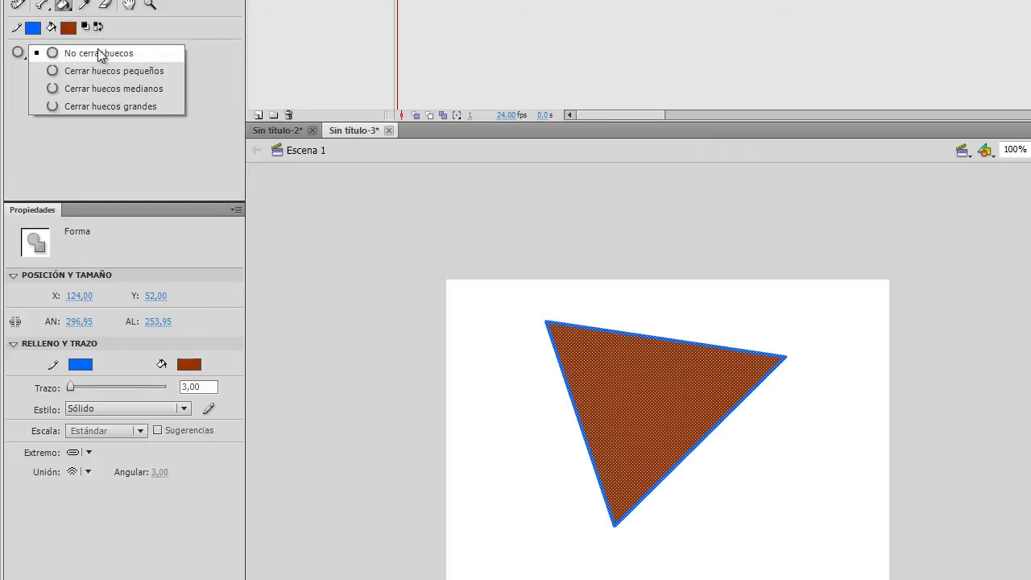
left_click(118, 109)
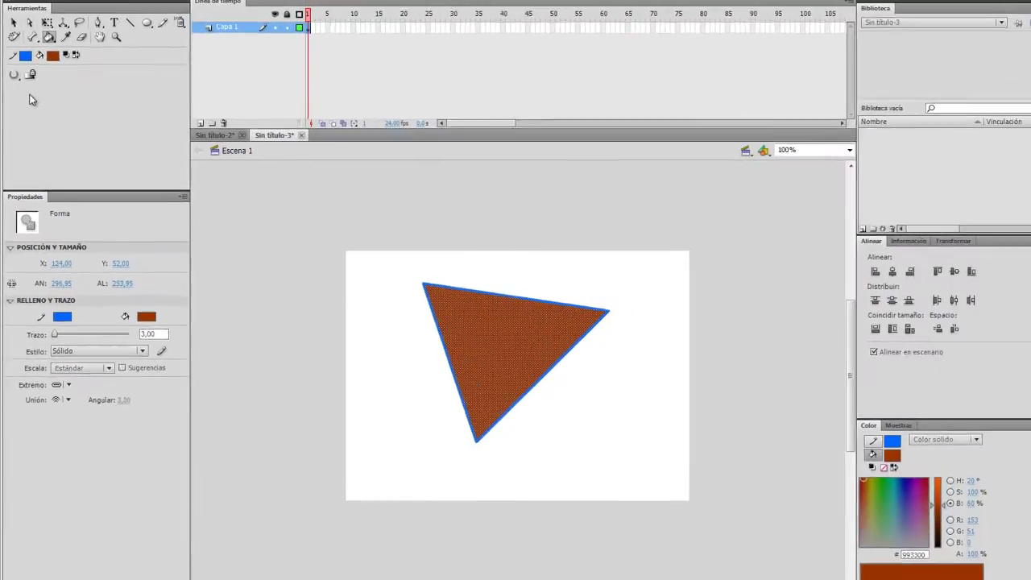
left_click(18, 78)
left_click(80, 120)
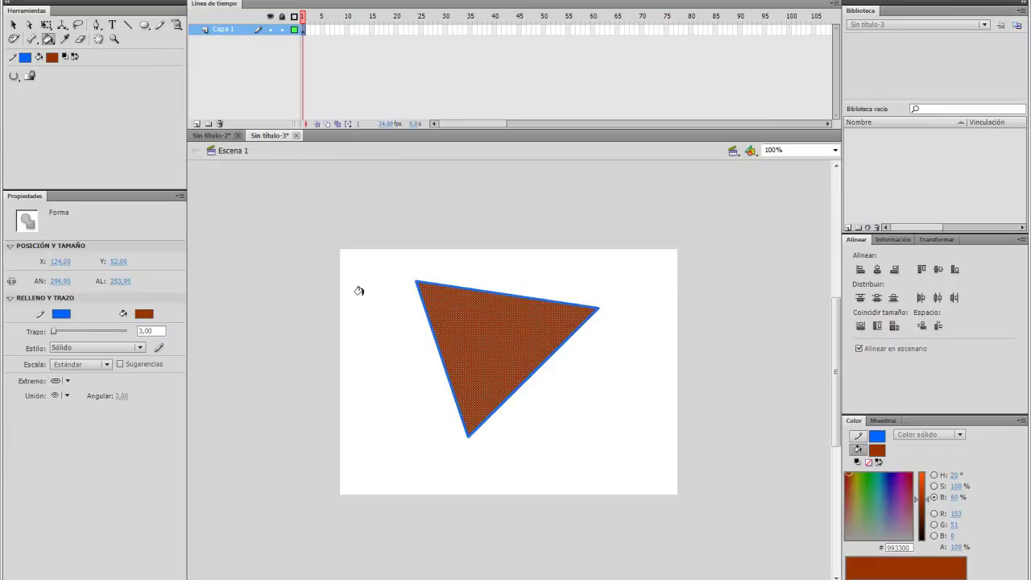
Step: Change the triangle's fill to olive #999900 and remove its blue outline
left_click(143, 313)
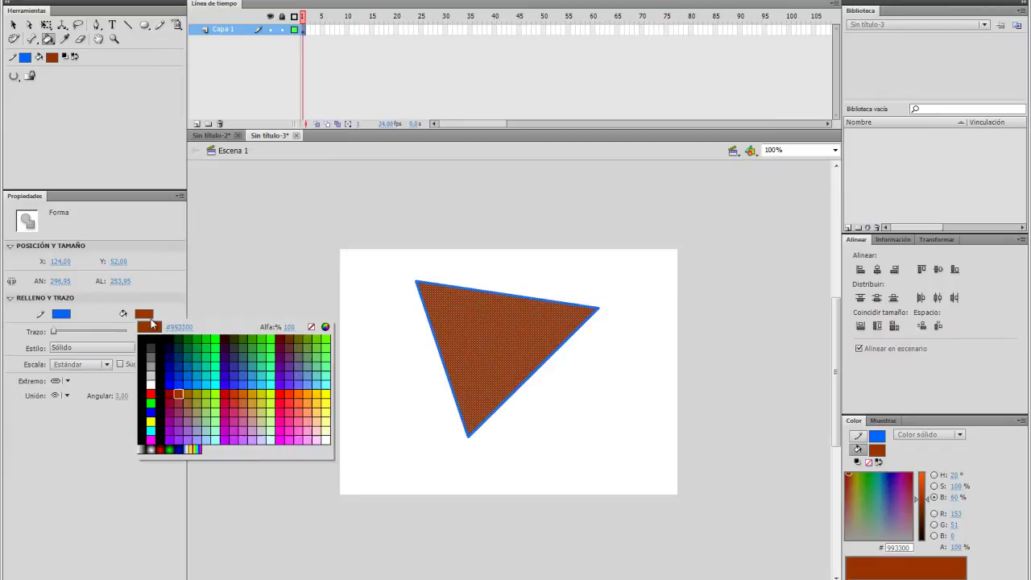
left_click(199, 390)
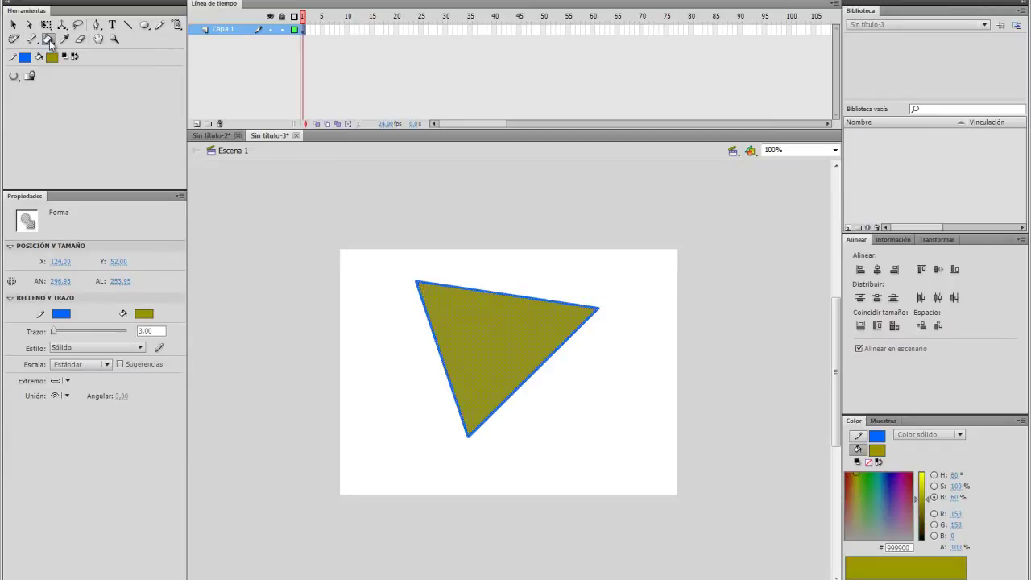
left_click(13, 25)
left_click_drag(316, 226, 637, 461)
left_click(61, 314)
left_click(228, 328)
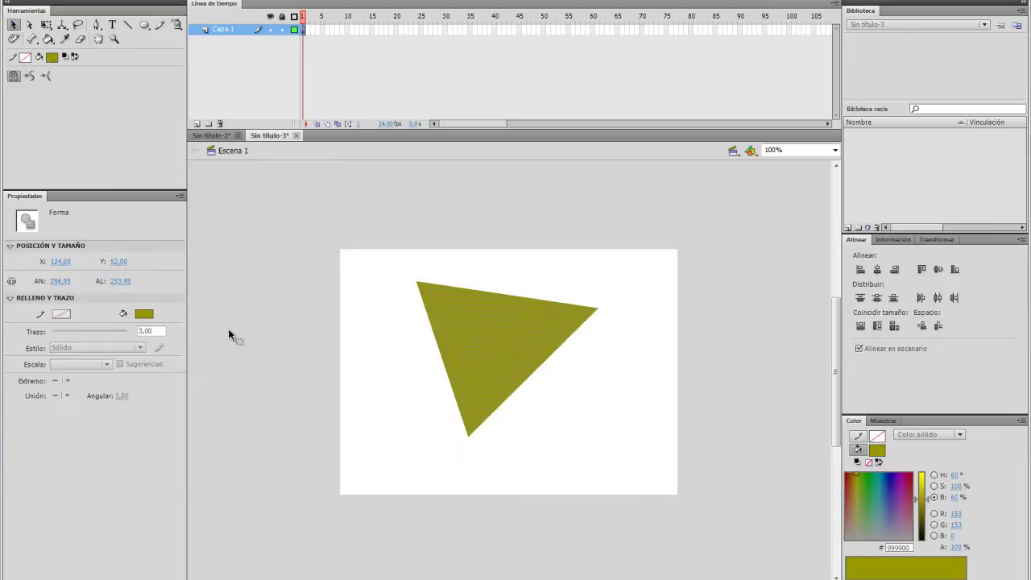
left_click(348, 385)
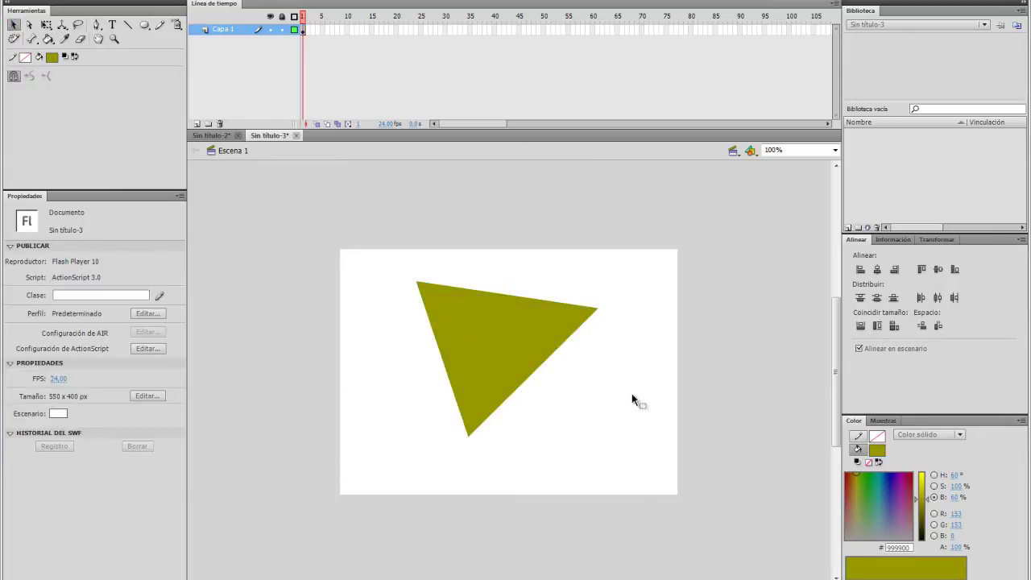
Step: Choose a brown stroke colour and outline the triangle with the Ink Bottle tool (Bote de tinta)
left_click(544, 326)
left_click(25, 57)
left_click(105, 166)
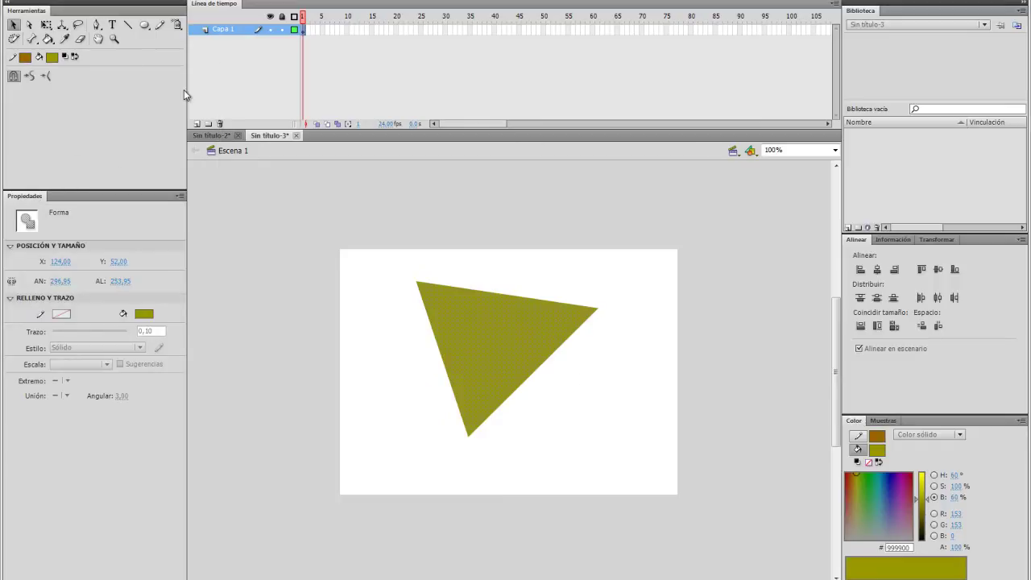
left_click(48, 39)
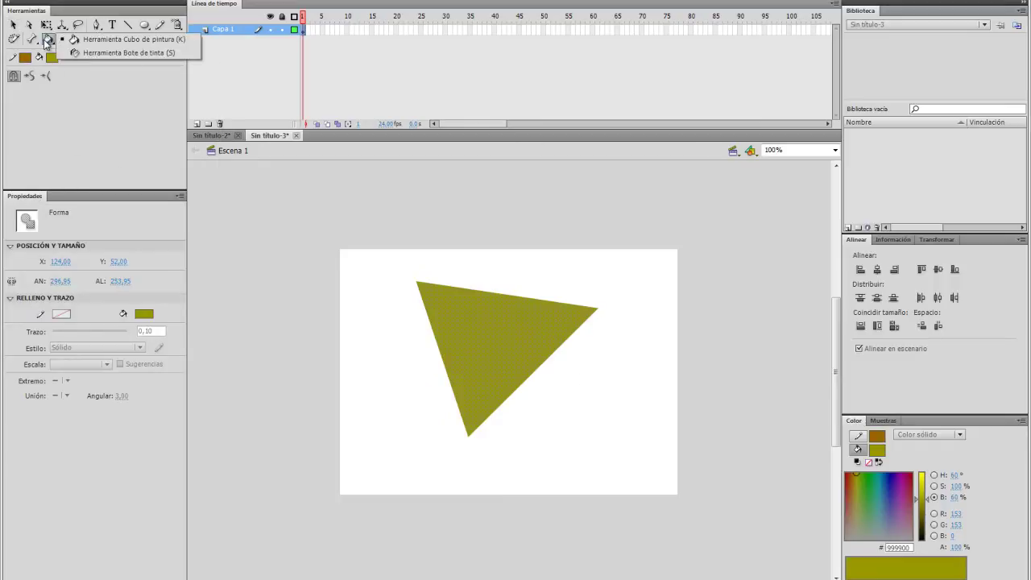
left_click(100, 53)
left_click(456, 277)
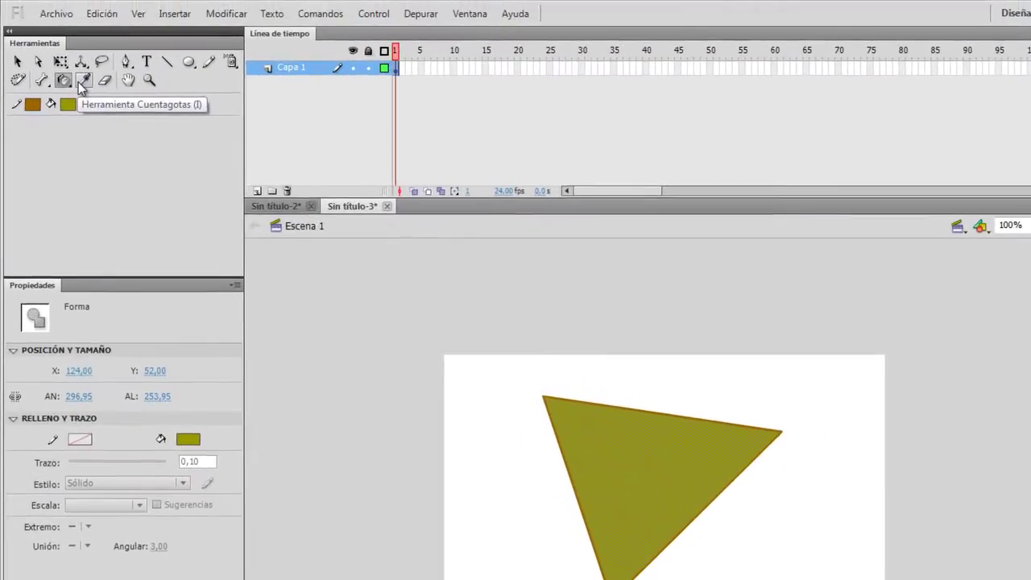
Step: Sample the triangle's outline with the Eyedropper and erase the triangle's upper-left corner
left_click(82, 82)
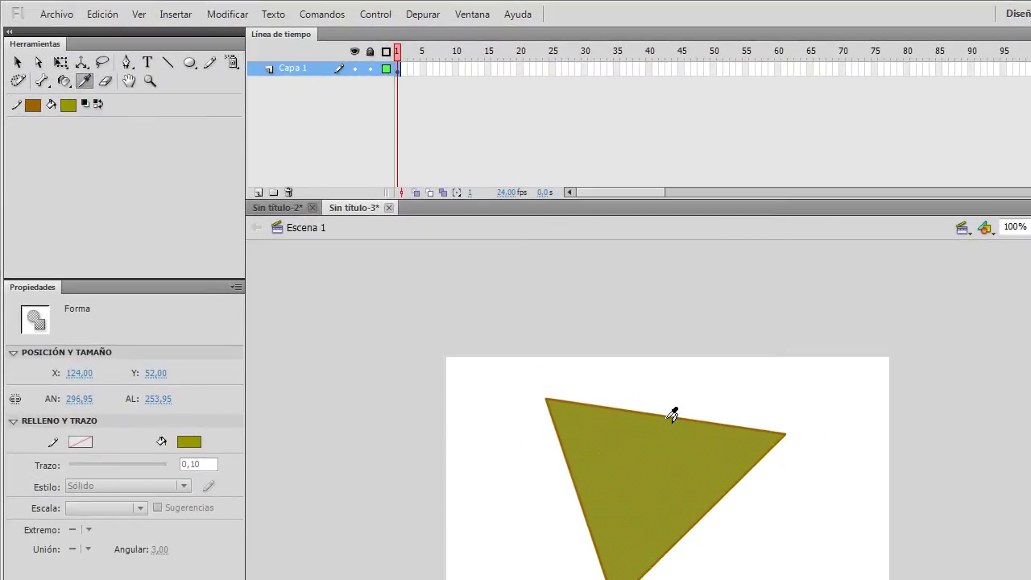
left_click(672, 413)
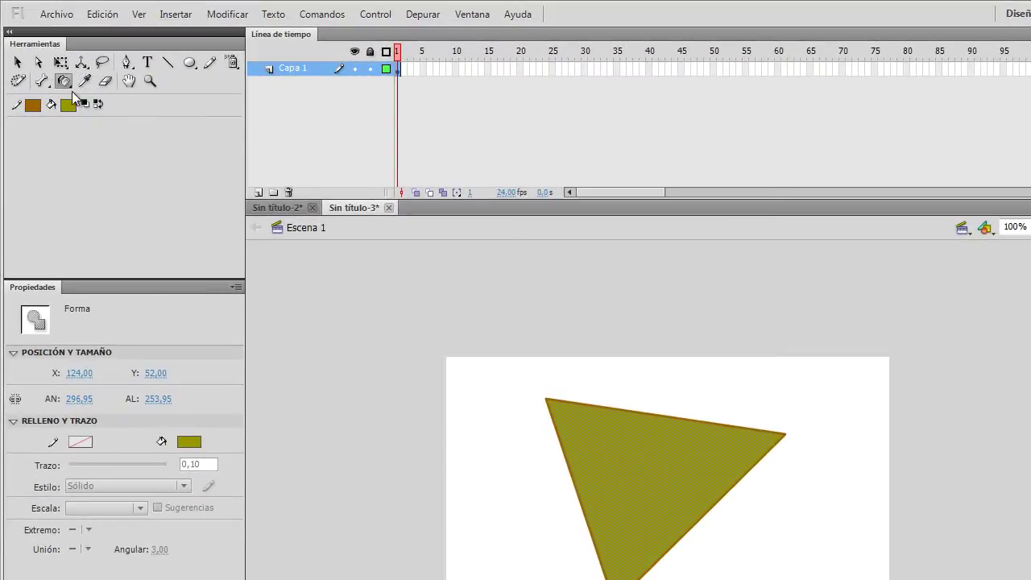
left_click(106, 80)
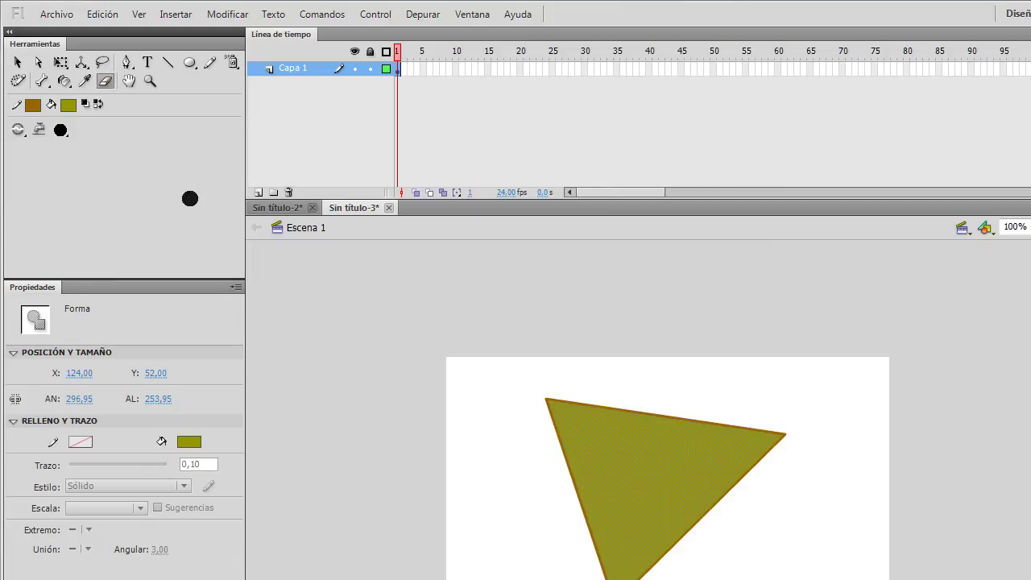
mouse_move(547, 394)
left_mouse_down()
mouse_move(538, 429)
mouse_move(556, 408)
mouse_move(549, 433)
mouse_move(583, 394)
mouse_move(553, 450)
mouse_move(585, 406)
left_mouse_up()
Step: Pan the stage with the Hand tool and zoom in and out on the triangle with the Zoom tool
left_click(129, 81)
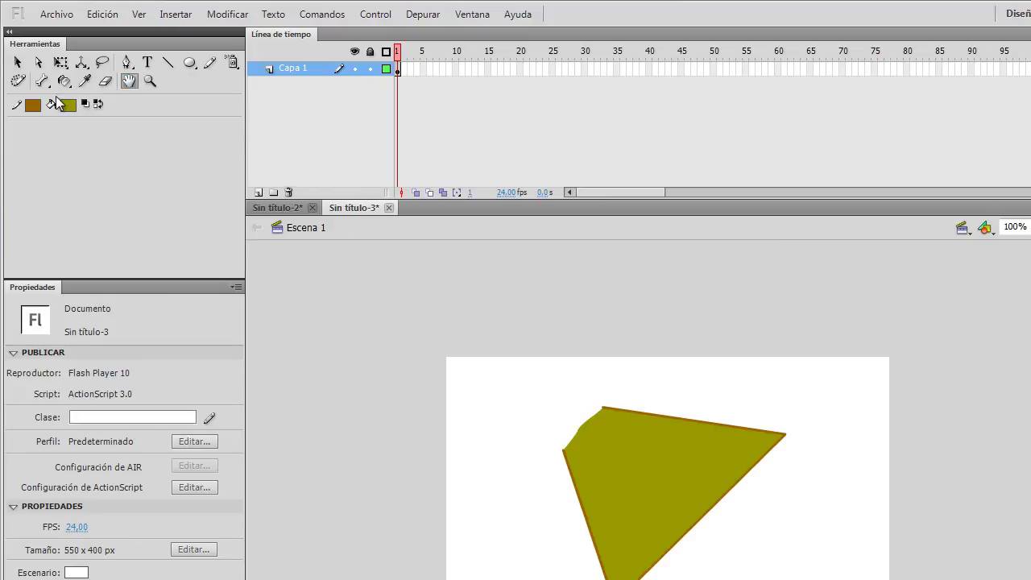
left_click(18, 62)
key("space")
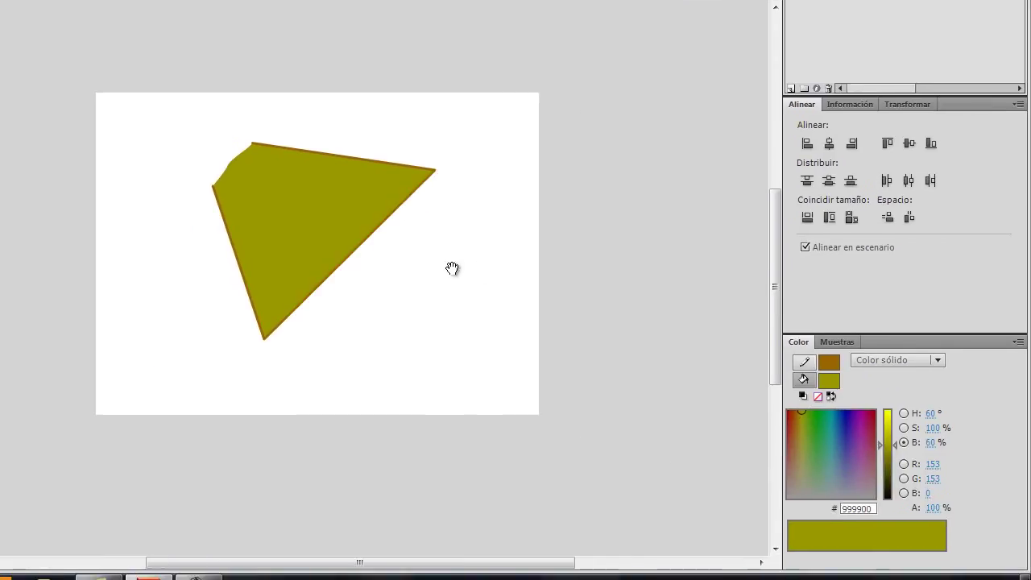
left_click_drag(452, 269, 398, 285)
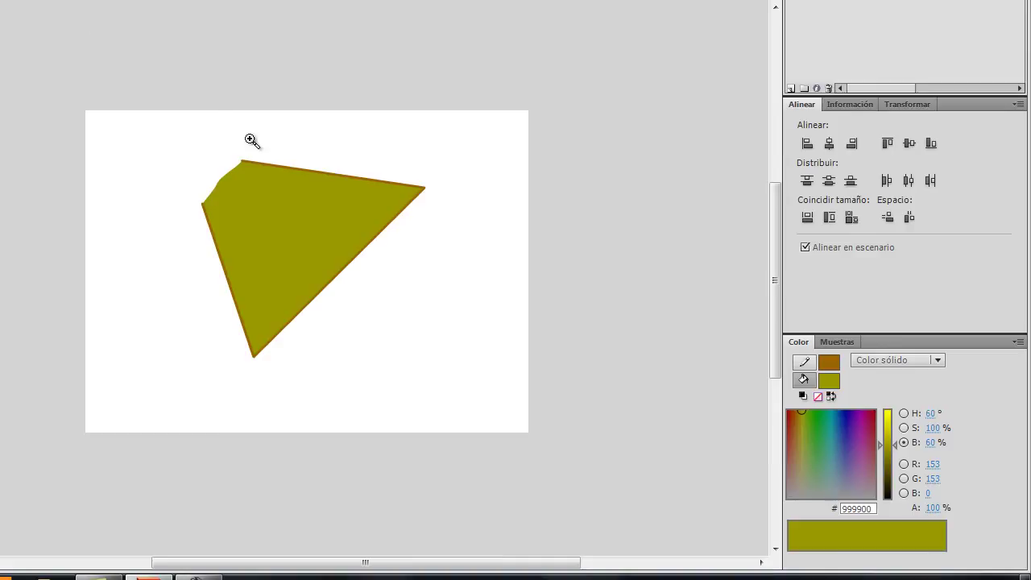
left_click(322, 266)
left_click(340, 395)
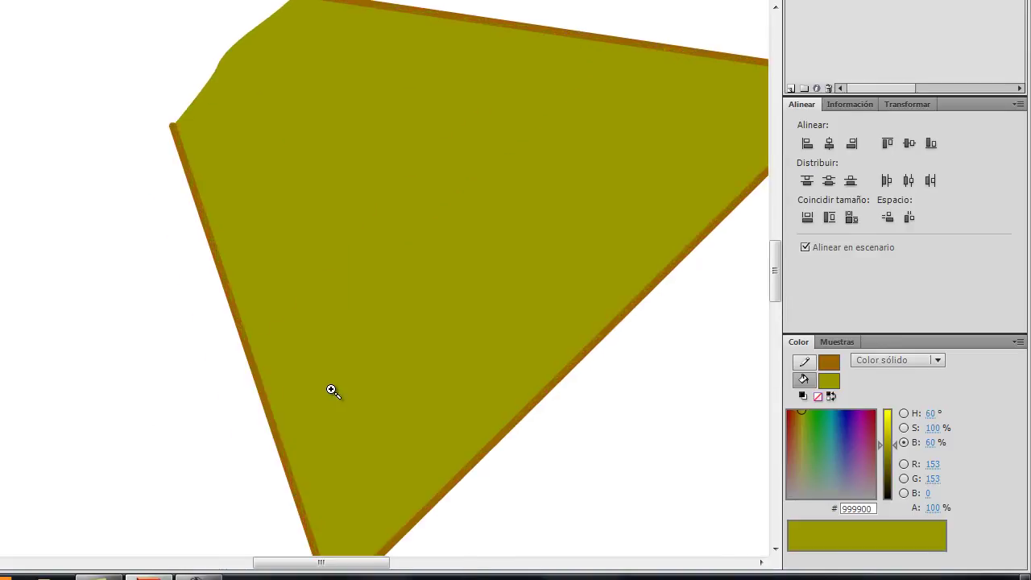
left_click(291, 326, "alt")
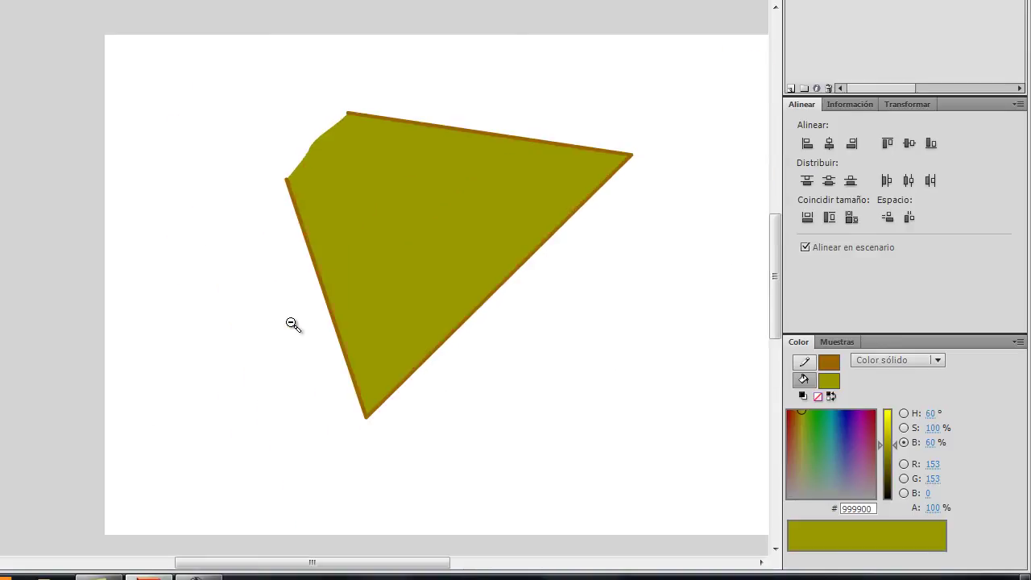
left_click(472, 236, "alt")
left_click_drag(239, 194, 524, 412)
left_click_drag(168, 203, 375, 228)
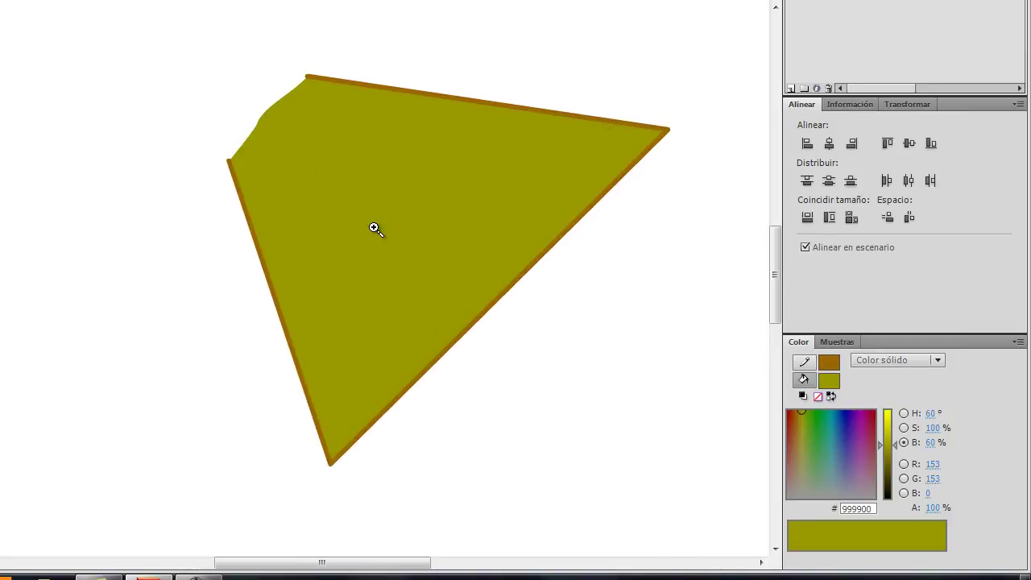
left_click(374, 228, "alt")
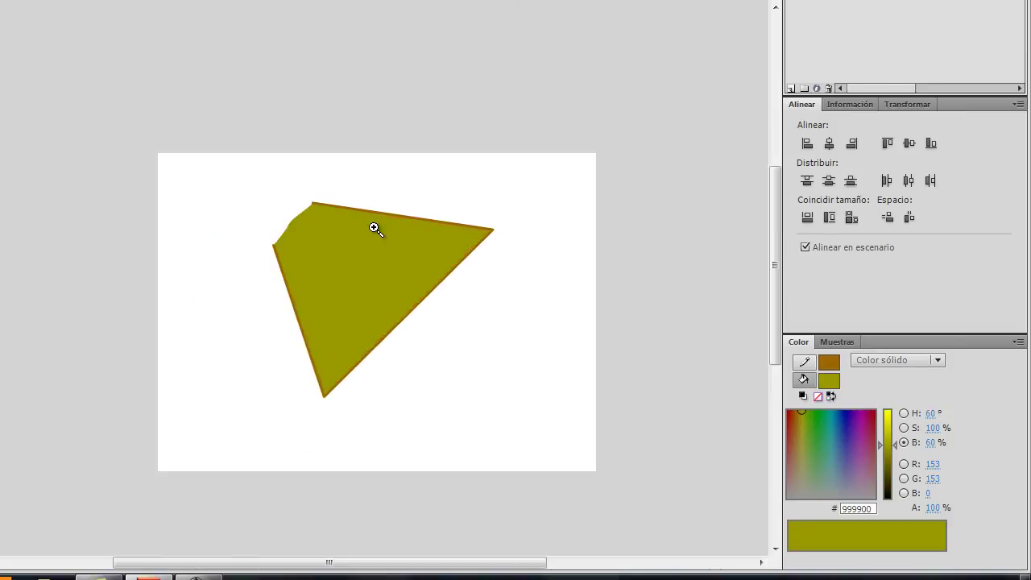